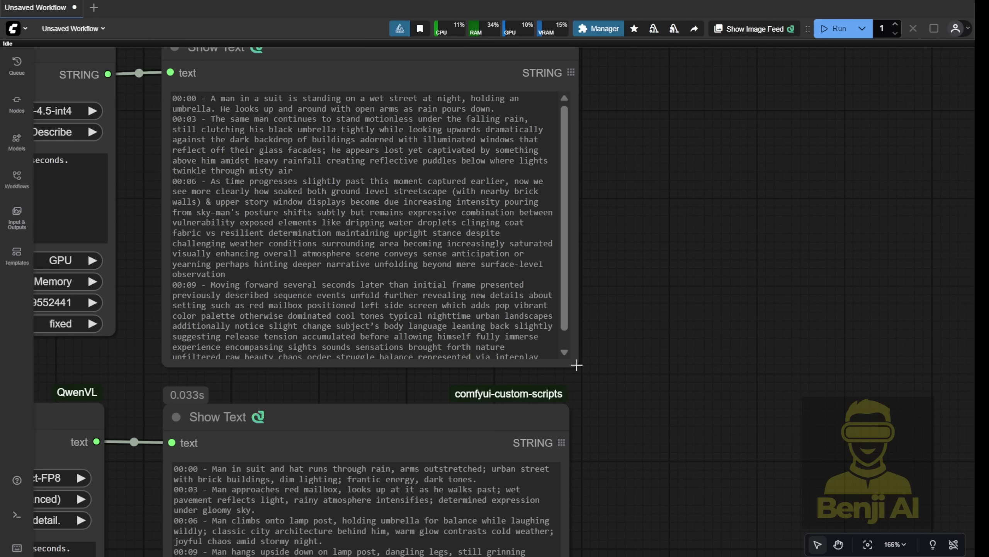
- Read the timestamped scene descriptions in the Show Text node fed by MiniCPM-V
{"action": "left_click_drag", "start_coordinate": [610, 187], "coordinate": [636, 276]}
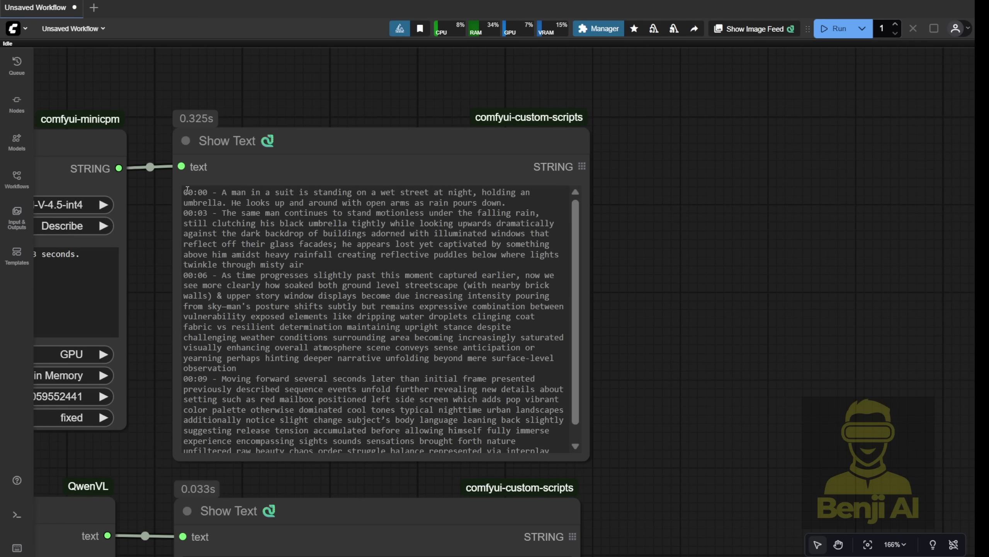
{"action": "left_click_drag", "start_coordinate": [187, 190], "coordinate": [320, 296]}
{"action": "left_click", "coordinate": [302, 307]}
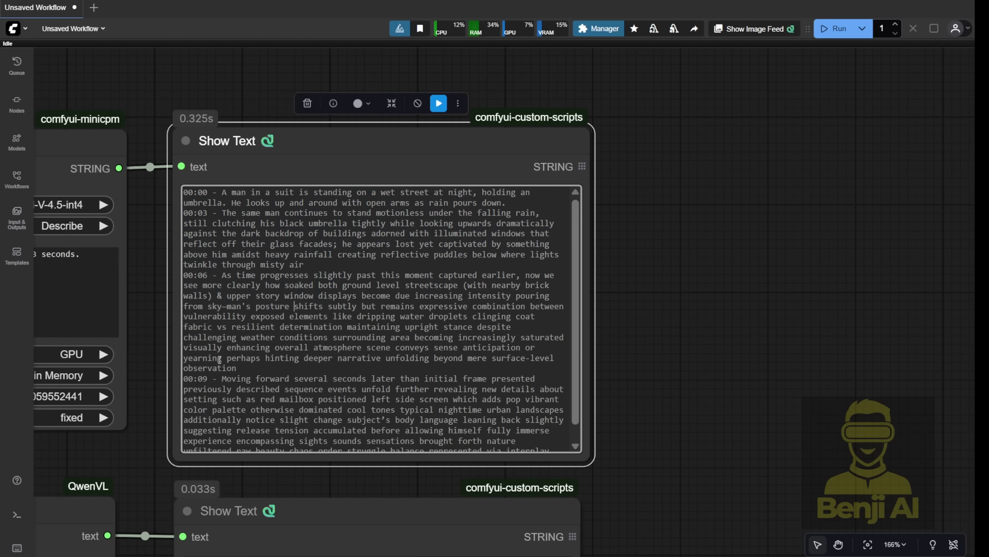
{"action": "scroll", "coordinate": [302, 307], "scroll_direction": "down", "scroll_amount": 1}
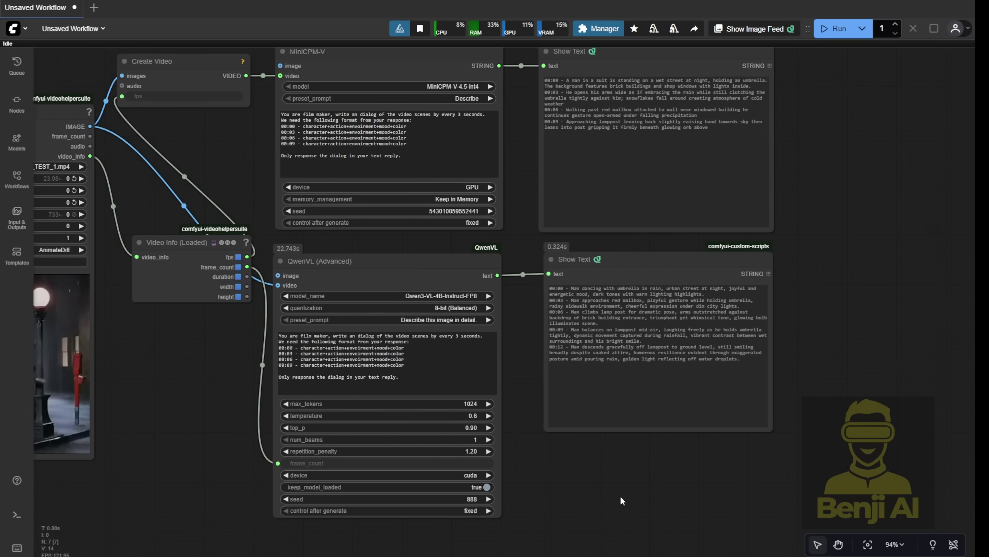
- Examine the closing reply instruction in the QwenVL prompt and the text outputs of both models
{"action": "scroll", "coordinate": [370, 362], "scroll_direction": "up", "scroll_amount": 4}
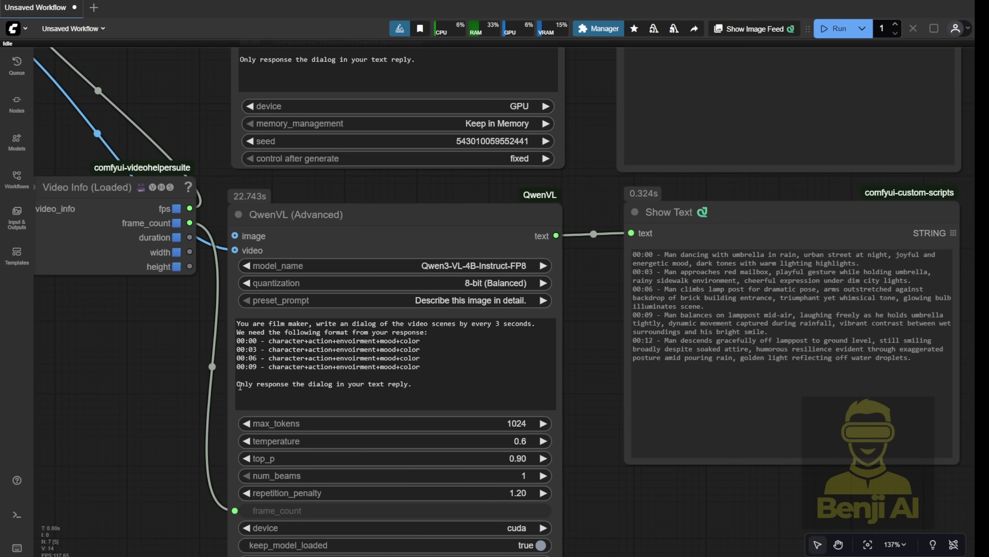
{"action": "left_click_drag", "start_coordinate": [240, 385], "coordinate": [458, 383]}
{"action": "left_click", "coordinate": [457, 383]}
{"action": "left_click_drag", "start_coordinate": [589, 364], "coordinate": [303, 444]}
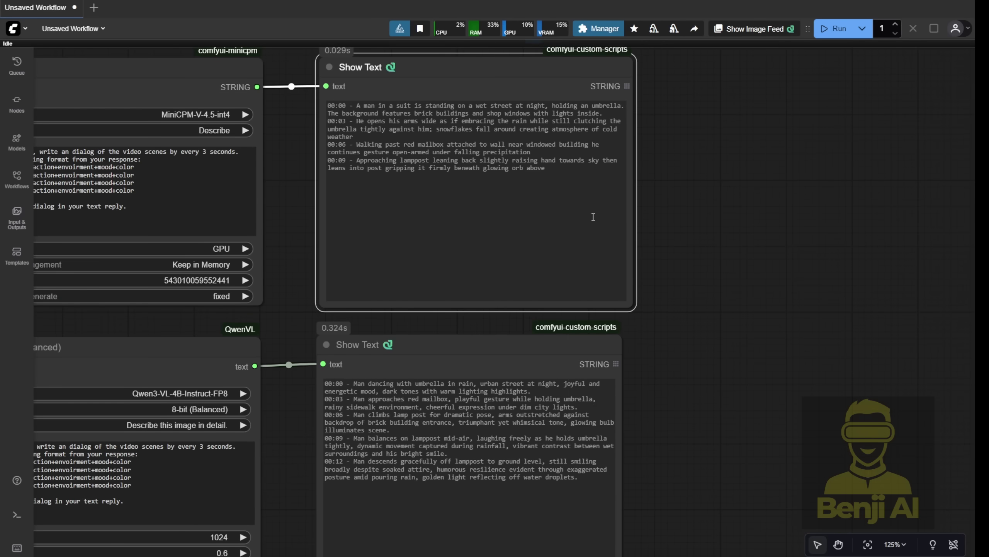
{"action": "scroll", "coordinate": [300, 473], "scroll_direction": "down", "scroll_amount": 3}
{"action": "scroll", "coordinate": [299, 473], "scroll_direction": "left", "scroll_amount": 3}
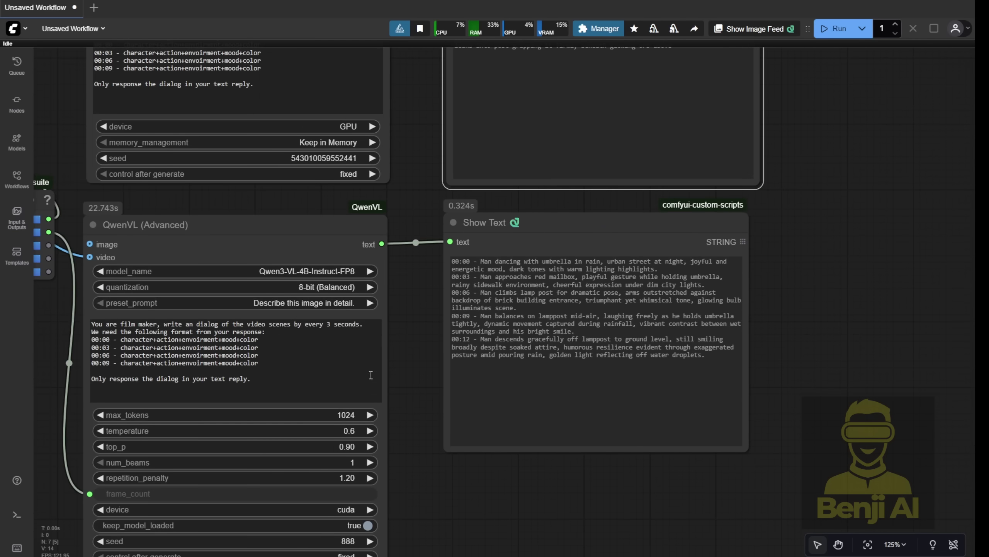
- Review the QwenVL (Advanced) node's settings and the 00:12 entry in its Show Text output
{"action": "left_click", "coordinate": [141, 239]}
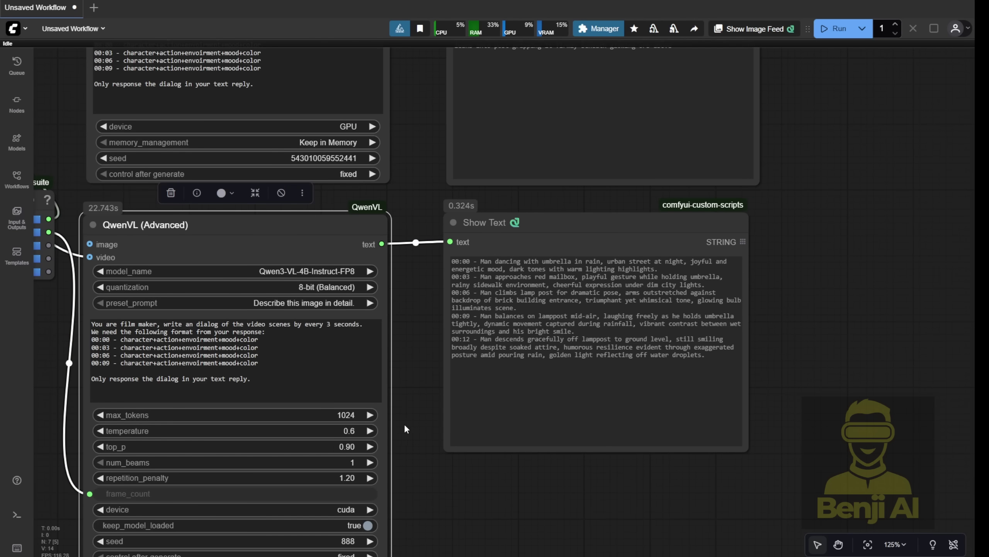
{"action": "left_click_drag", "start_coordinate": [413, 427], "coordinate": [409, 373]}
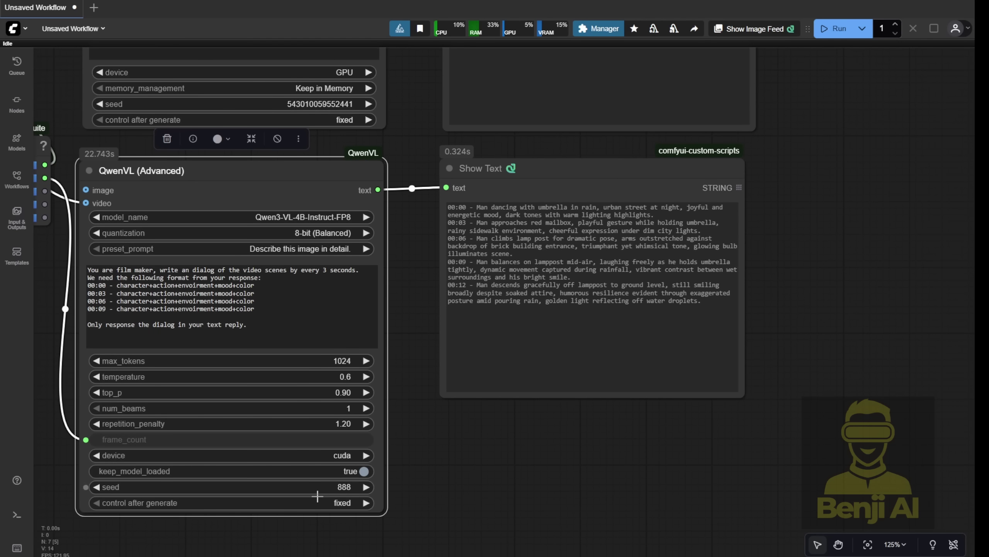
{"action": "left_click_drag", "start_coordinate": [556, 431], "coordinate": [471, 524]}
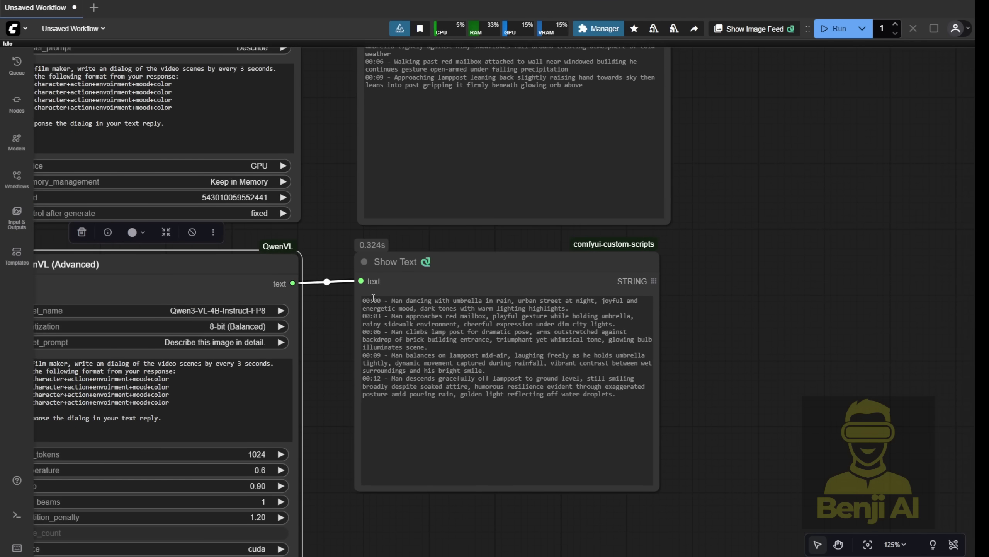
{"action": "left_click_drag", "start_coordinate": [362, 378], "coordinate": [440, 389]}
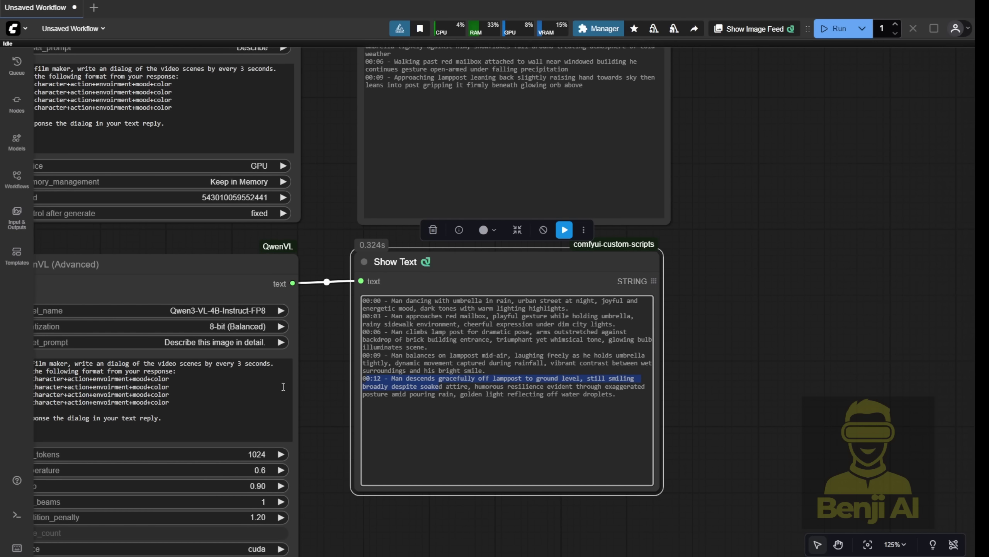
{"action": "left_click_drag", "start_coordinate": [330, 353], "coordinate": [450, 385]}
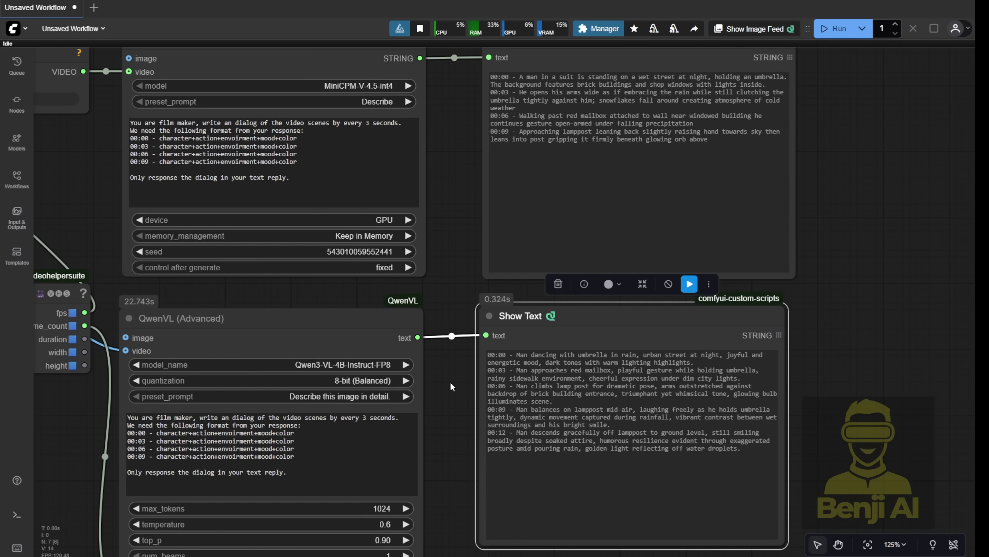
{"action": "left_click_drag", "start_coordinate": [912, 318], "coordinate": [650, 337]}
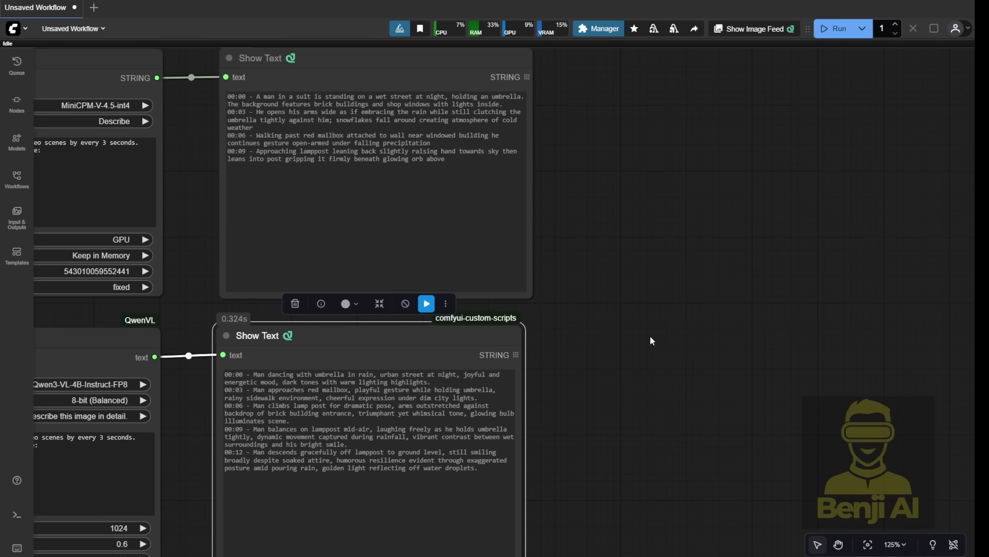
- Place QwenVL's Show Text node beside MiniCPM-V's Show Text node to compare the two outputs
{"action": "left_click_drag", "start_coordinate": [496, 340], "coordinate": [833, 63]}
{"action": "scroll", "coordinate": [511, 322], "scroll_direction": "up", "scroll_amount": 2}
{"action": "left_click_drag", "start_coordinate": [510, 322], "coordinate": [432, 449]}
{"action": "left_click_drag", "start_coordinate": [544, 127], "coordinate": [545, 133]}
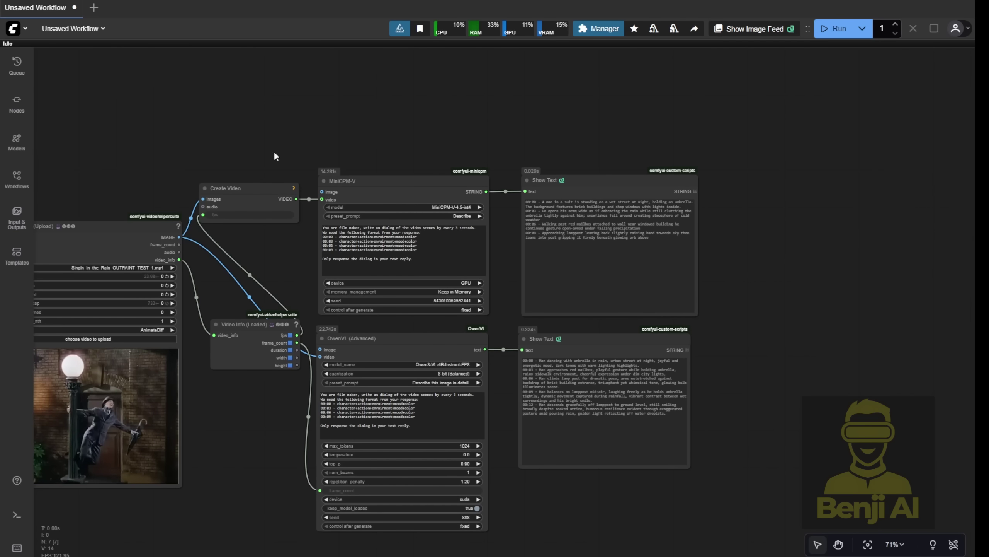
- Delete the MiniCPM-V node together with its Create Video and Show Text nodes
{"action": "left_click_drag", "start_coordinate": [274, 152], "coordinate": [711, 219]}
{"action": "key", "text": "Delete"}
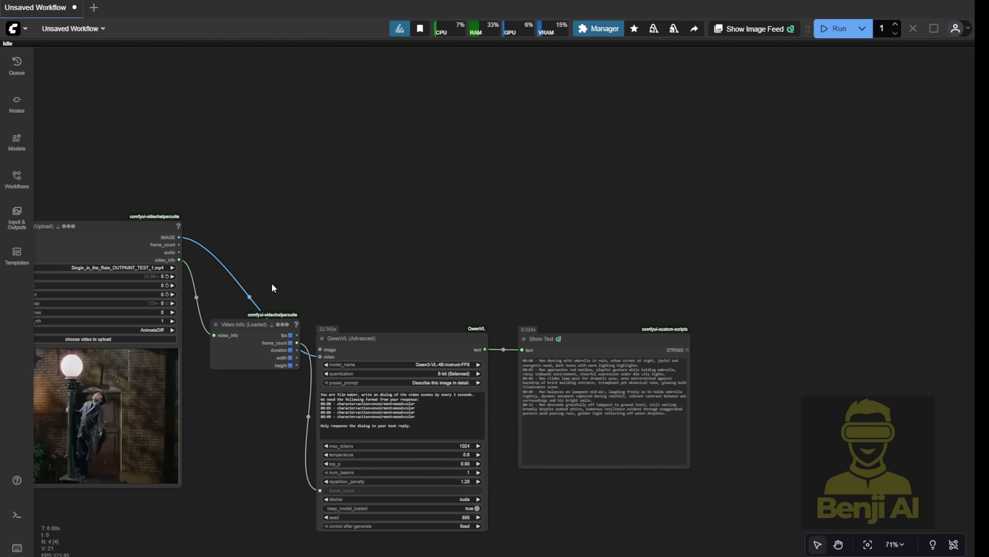
- Move the Video Info, QwenVL (Advanced) and Show Text nodes up into a row beside the Load Video node
{"action": "left_click_drag", "start_coordinate": [250, 286], "coordinate": [611, 420]}
{"action": "left_click_drag", "start_coordinate": [567, 340], "coordinate": [582, 259]}
{"action": "left_click", "coordinate": [266, 184]}
{"action": "scroll", "coordinate": [258, 355], "scroll_direction": "up", "scroll_amount": 3}
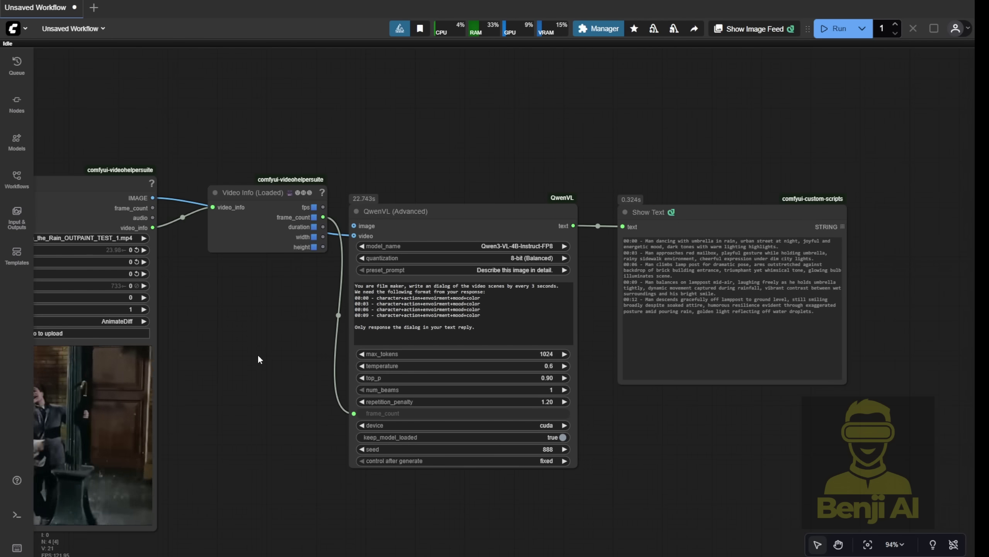
{"action": "left_click_drag", "start_coordinate": [246, 207], "coordinate": [233, 235]}
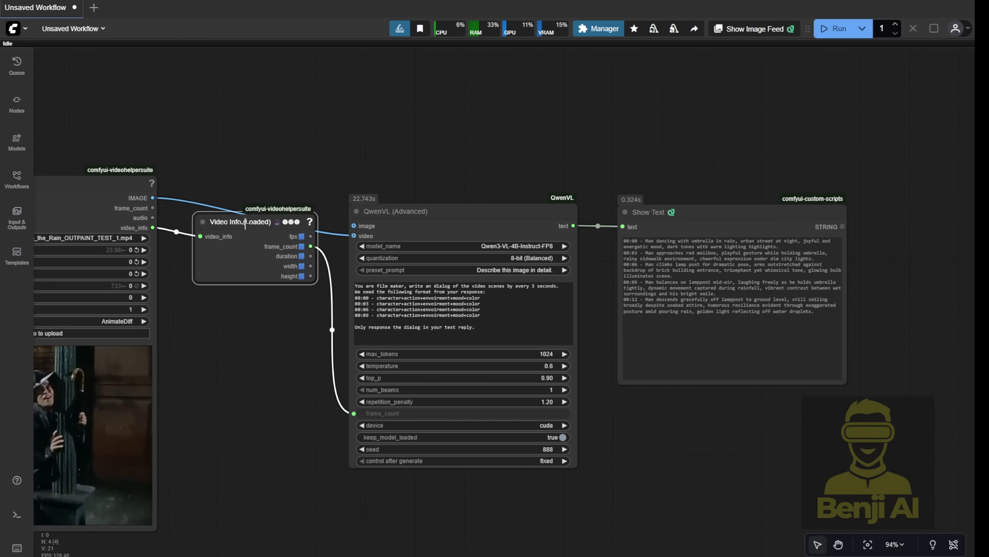
{"action": "left_click", "coordinate": [294, 399]}
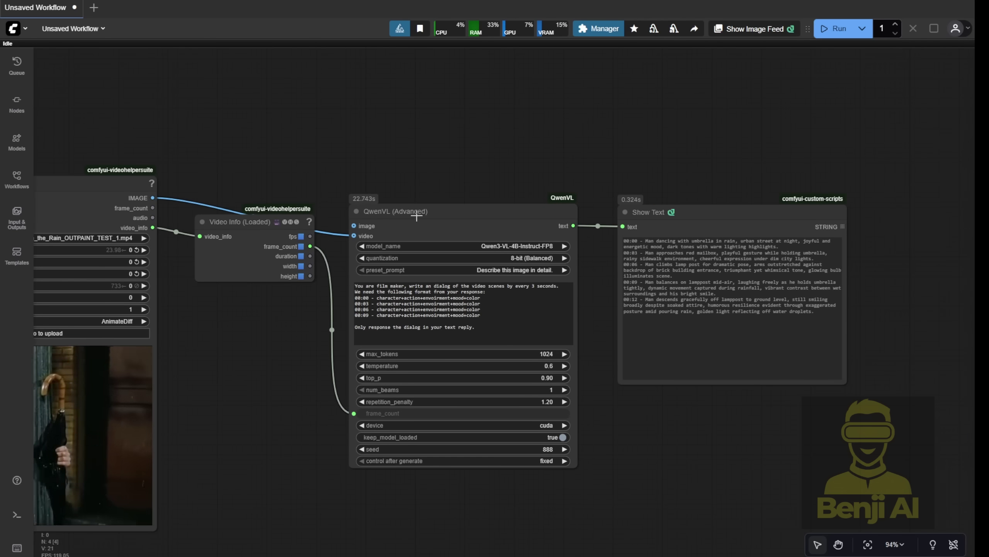
- Set the Load Video node's force_rate to 24
{"action": "left_click", "coordinate": [473, 214]}
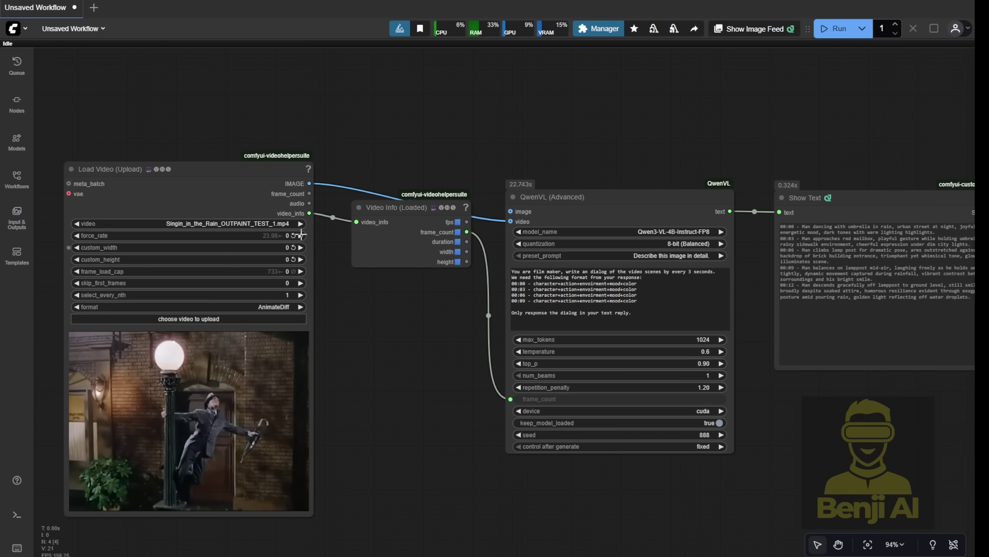
{"action": "left_click", "coordinate": [273, 235]}
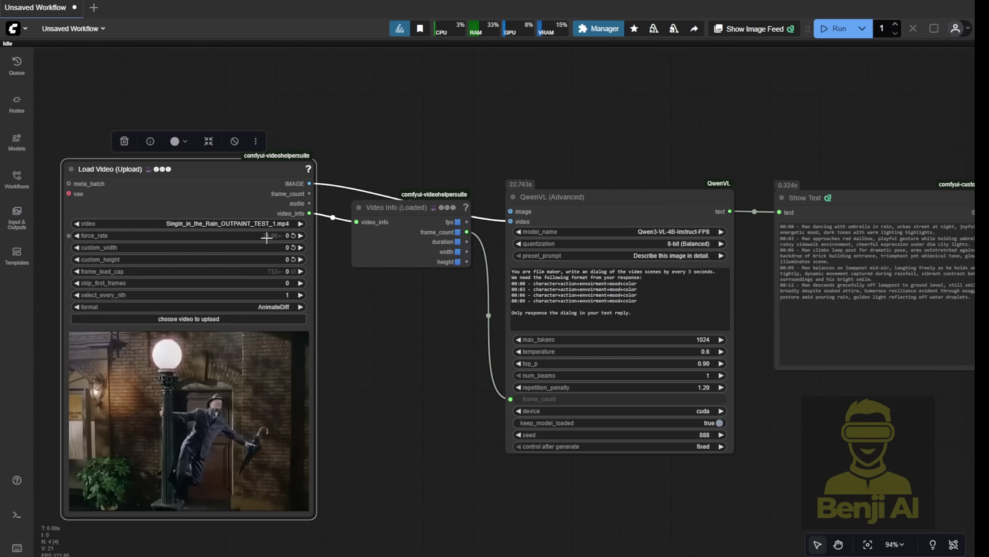
{"action": "left_click", "coordinate": [316, 372]}
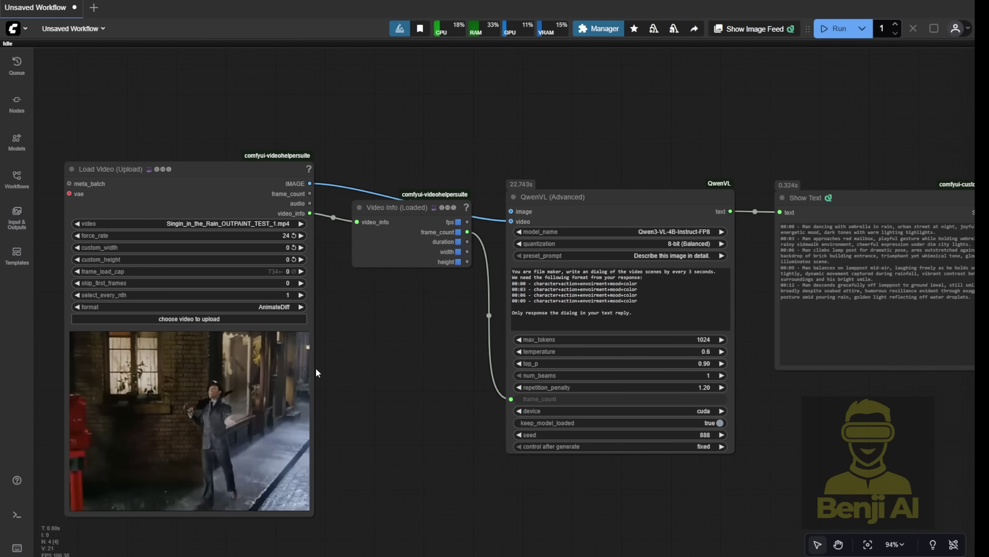
{"action": "left_click_drag", "start_coordinate": [394, 304], "coordinate": [287, 301]}
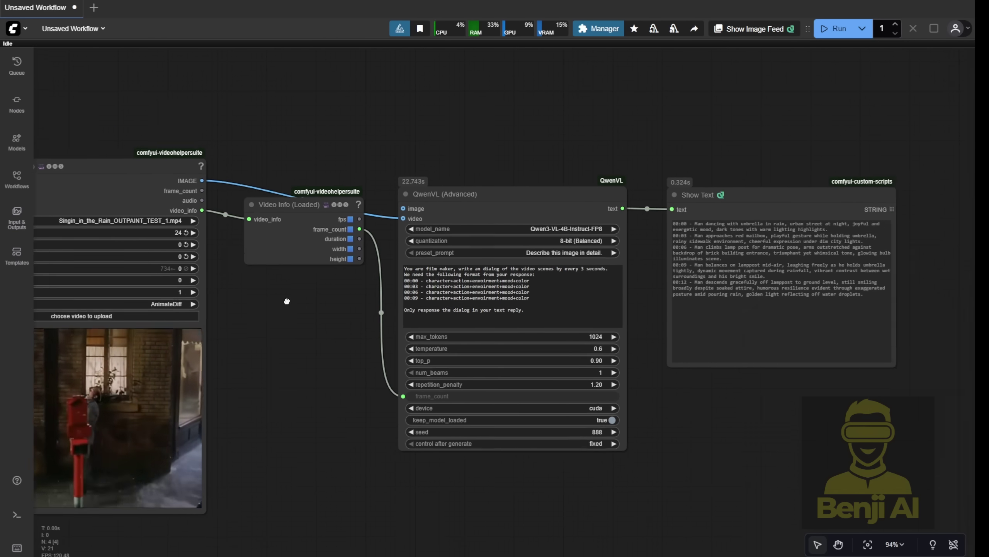
{"action": "left_click", "coordinate": [494, 187]}
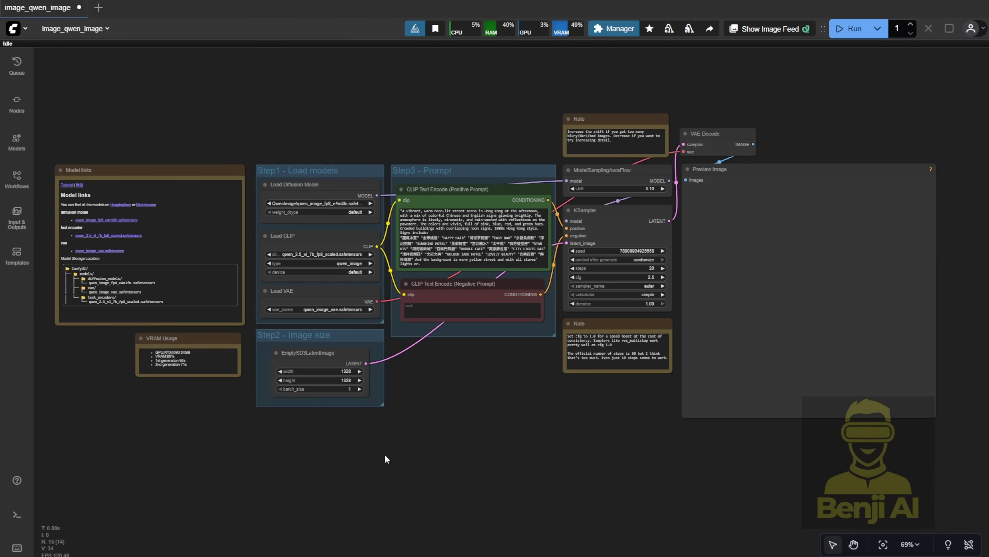
- Look over the image_qwen_image workflow's nodes and the Image category of the workflow templates
{"action": "scroll", "coordinate": [243, 470], "scroll_direction": "up", "scroll_amount": 1}
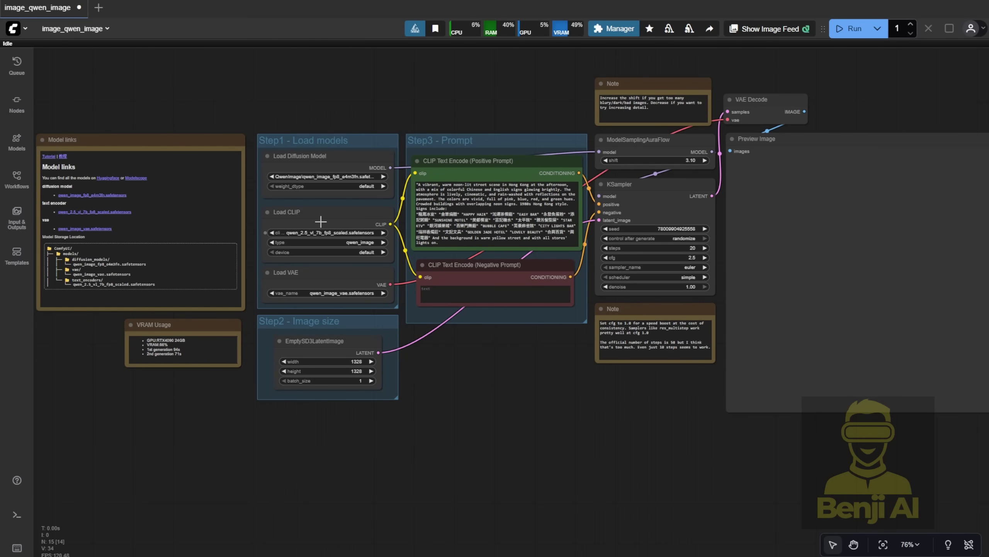
{"action": "scroll", "coordinate": [137, 139], "scroll_direction": "up", "scroll_amount": 5}
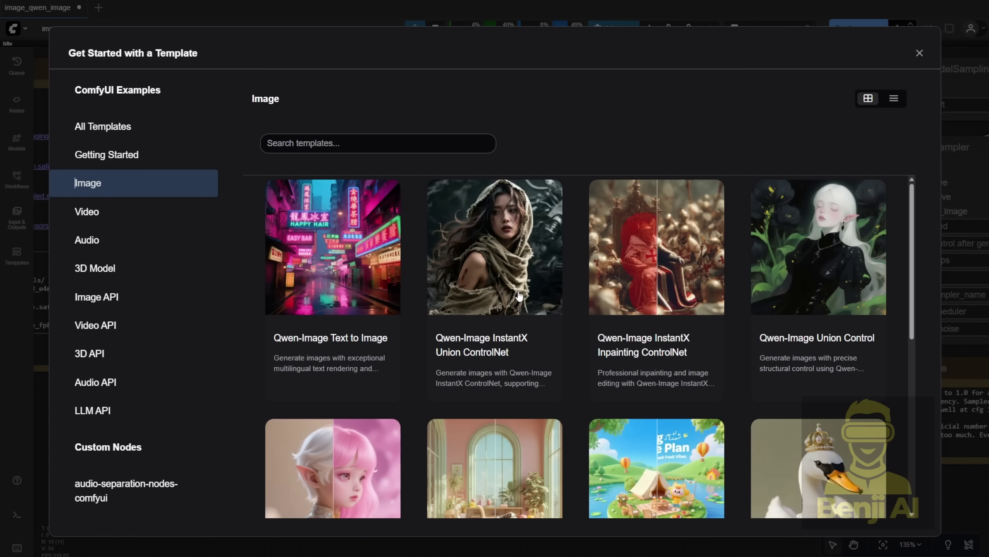
{"action": "left_click", "coordinate": [614, 6]}
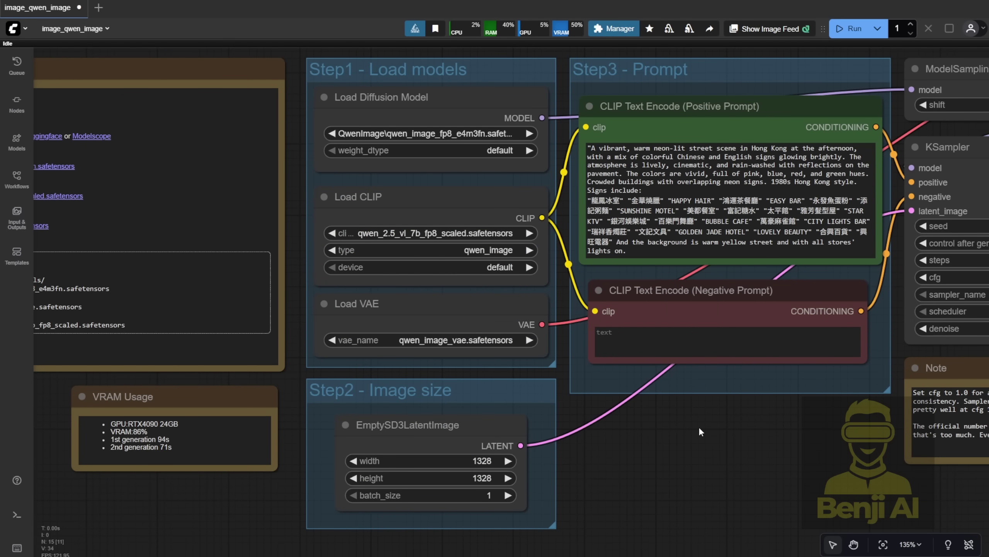
- Add a QwenVL (Advanced) node with the photographer image-prompt instruction below the Step3 - Prompt group
{"action": "scroll", "coordinate": [699, 426], "scroll_direction": "down", "scroll_amount": 4}
{"action": "left_click_drag", "start_coordinate": [718, 422], "coordinate": [405, 376]}
{"action": "scroll", "coordinate": [409, 378], "scroll_direction": "down", "scroll_amount": 1}
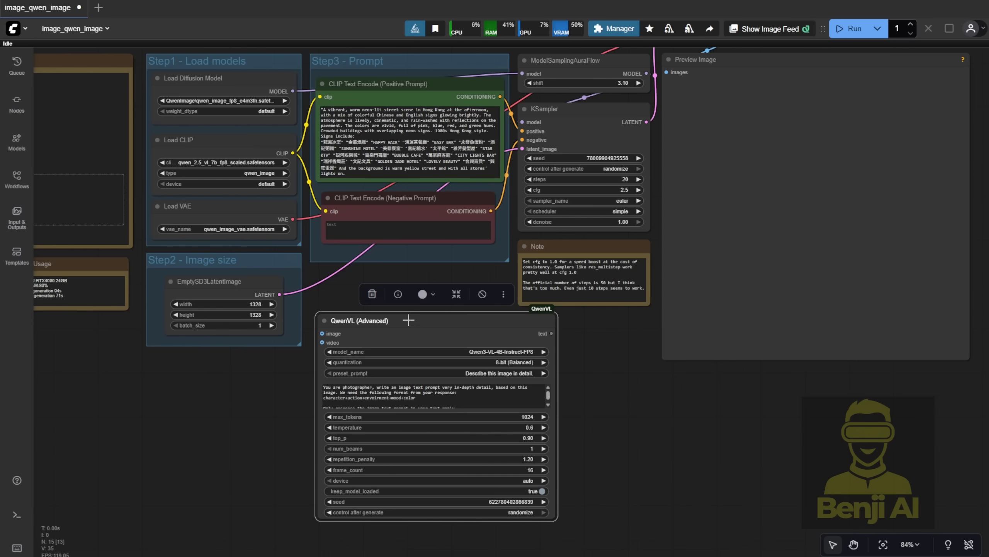
{"action": "left_click_drag", "start_coordinate": [418, 331], "coordinate": [416, 341]}
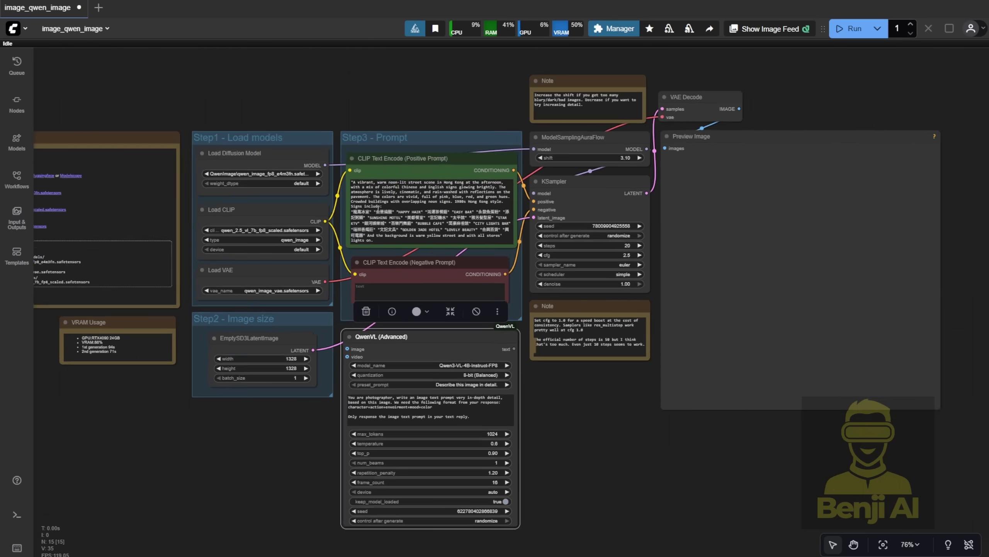
- Clear all text from the positive prompt's CLIP Text Encode node
{"action": "scroll", "coordinate": [380, 207], "scroll_direction": "up", "scroll_amount": 7}
{"action": "left_click", "coordinate": [340, 234]}
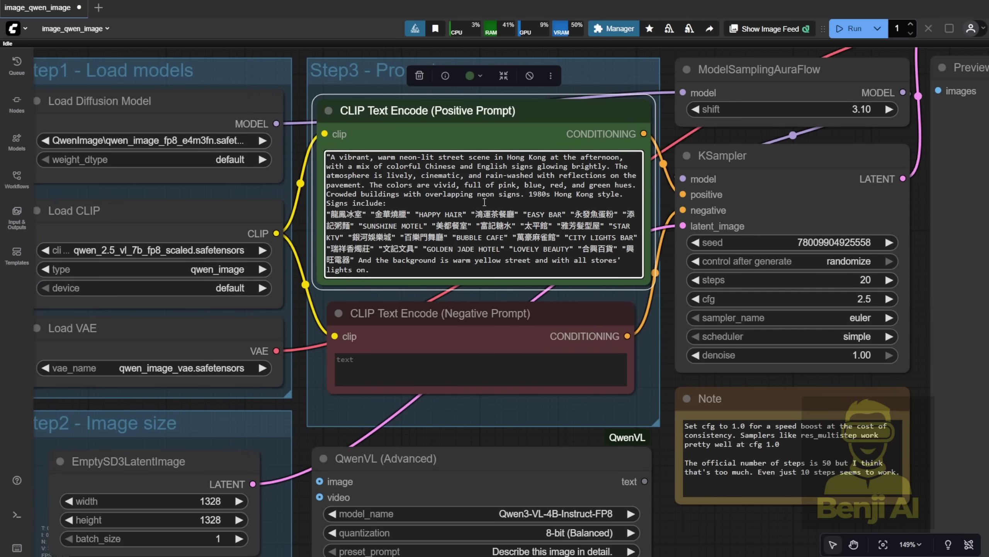
{"action": "key", "text": "ctrl+a"}
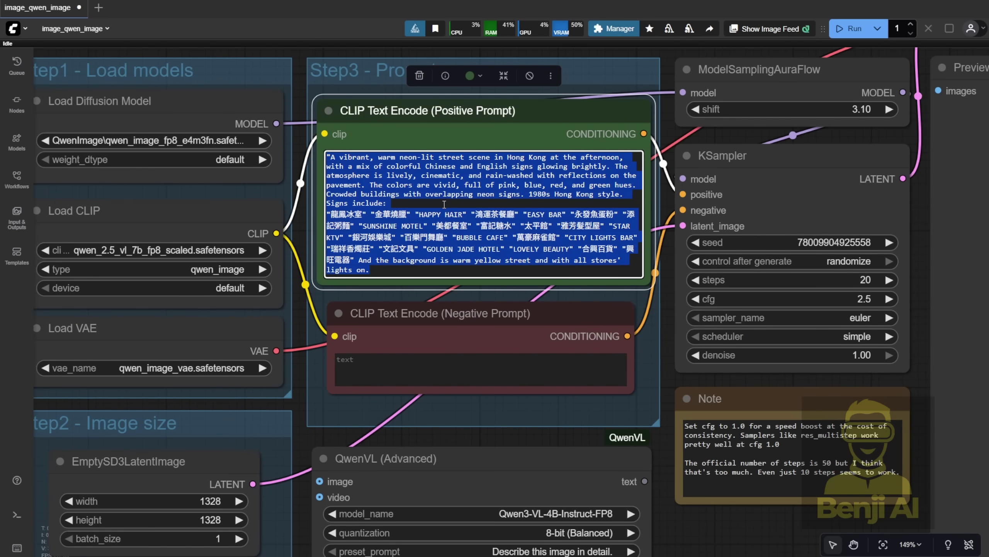
{"action": "key", "text": "BackSpace"}
- Shorten the positive prompt node and the Step3 - Prompt group, moving the negative prompt and QwenVL nodes up to fit
{"action": "left_click_drag", "start_coordinate": [648, 285], "coordinate": [642, 191]}
{"action": "left_click_drag", "start_coordinate": [607, 316], "coordinate": [611, 220]}
{"action": "left_click_drag", "start_coordinate": [656, 423], "coordinate": [654, 312]}
{"action": "scroll", "coordinate": [503, 371], "scroll_direction": "down", "scroll_amount": 2}
{"action": "left_click_drag", "start_coordinate": [481, 440], "coordinate": [489, 282]}
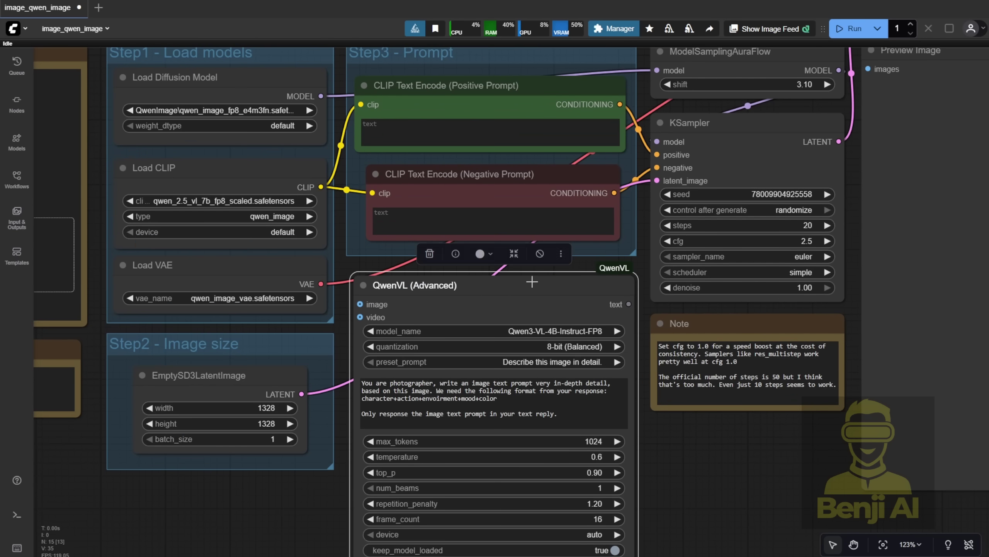
- Connect QwenVL (Advanced)'s text output to the text input of the positive prompt node
{"action": "left_click_drag", "start_coordinate": [629, 304], "coordinate": [356, 121]}
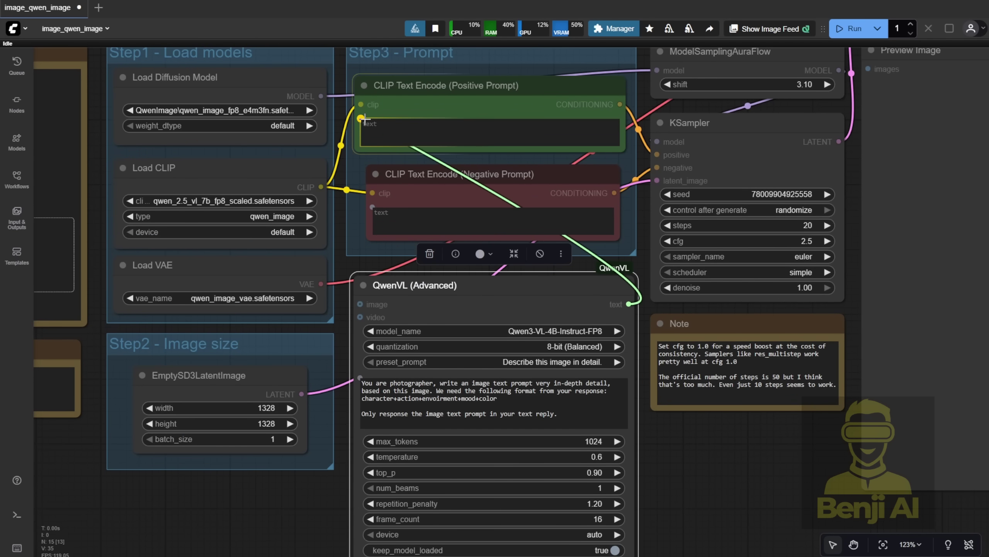
{"action": "scroll", "coordinate": [600, 298], "scroll_direction": "up", "scroll_amount": 4}
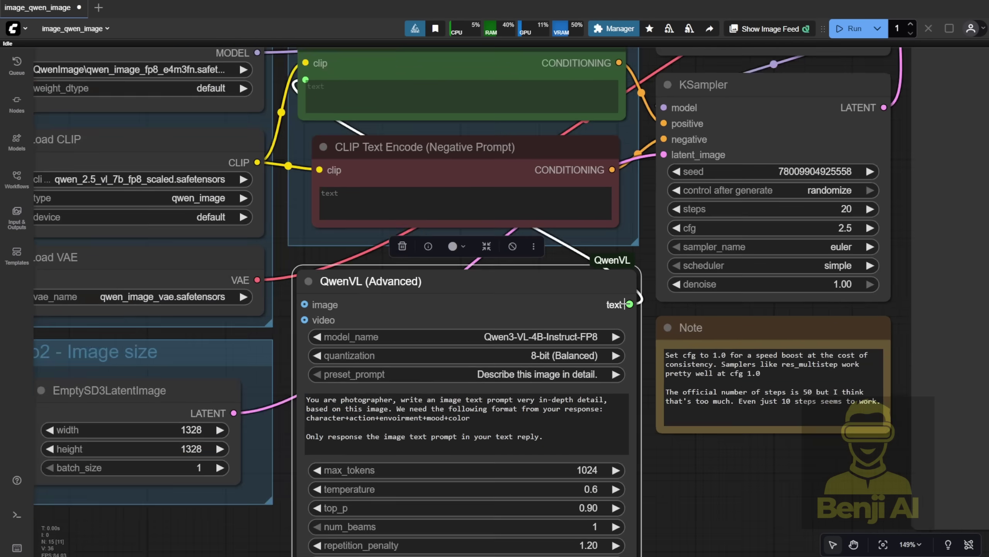
{"action": "scroll", "coordinate": [518, 308], "scroll_direction": "down", "scroll_amount": 3}
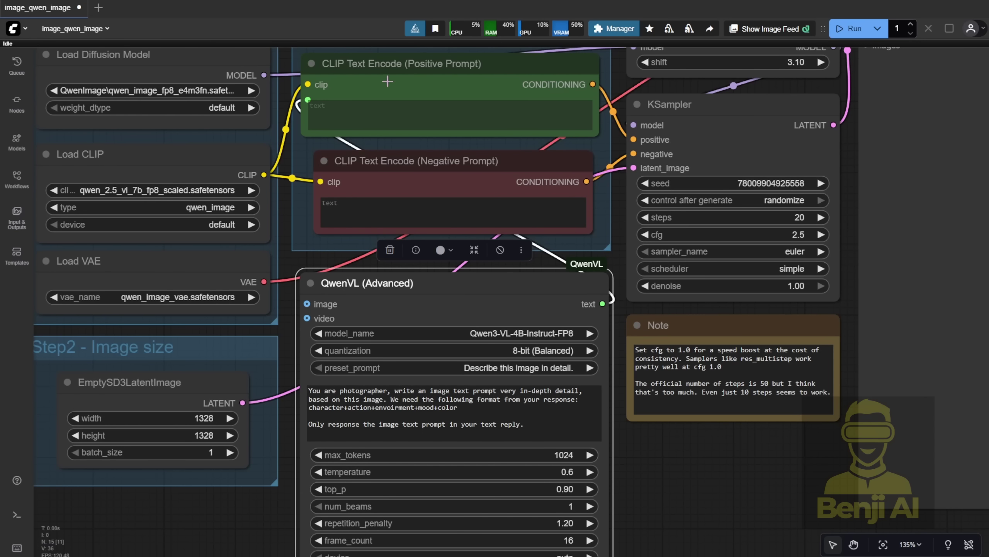
{"action": "left_click", "coordinate": [387, 82]}
{"action": "scroll", "coordinate": [242, 535], "scroll_direction": "down", "scroll_amount": 2}
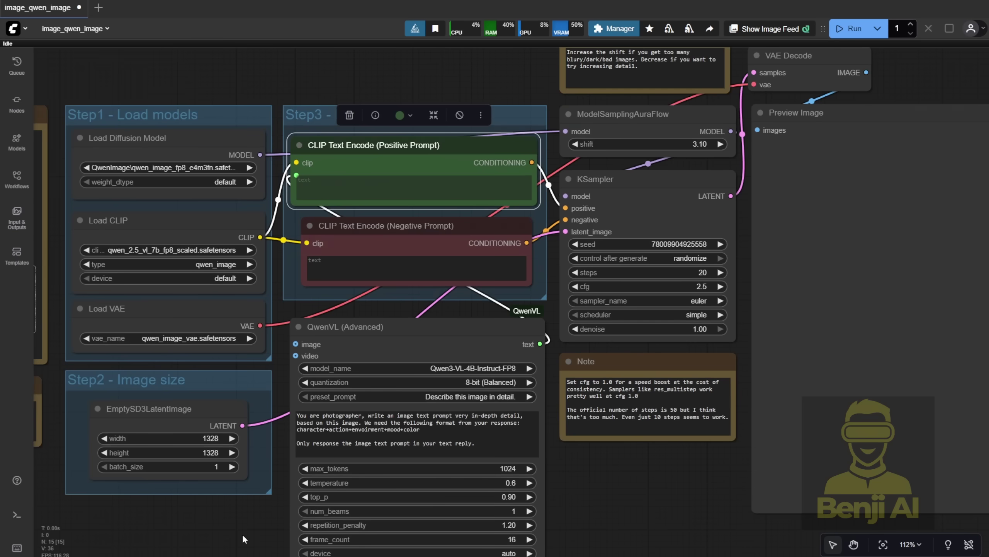
- Add a Load Image node with ComfyUI_temp_fikya_00013_.png below the Step2 - Image size group and link its image output to QwenVL (Advanced)
{"action": "left_click_drag", "start_coordinate": [243, 534], "coordinate": [355, 287]}
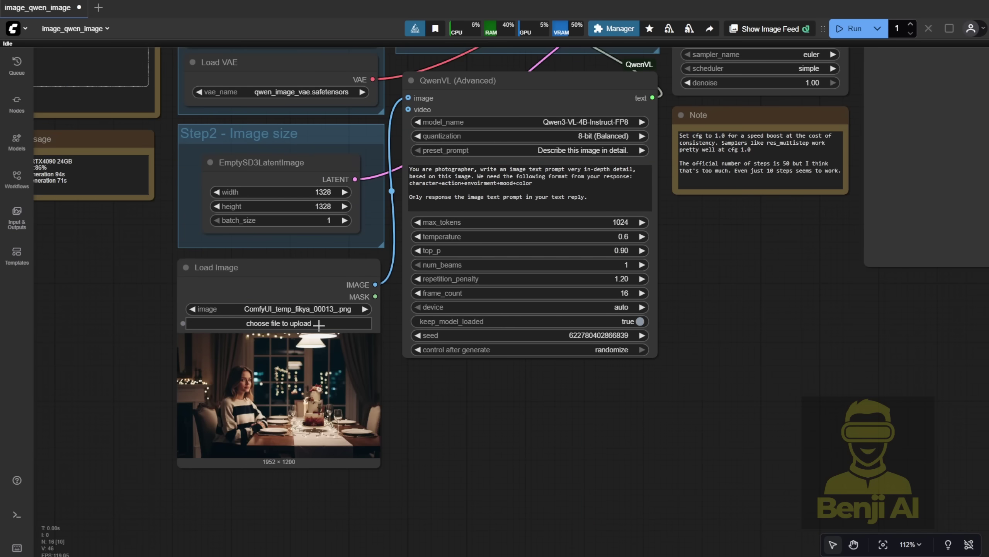
{"action": "scroll", "coordinate": [318, 325], "scroll_direction": "up", "scroll_amount": 4}
{"action": "left_click", "coordinate": [274, 246]}
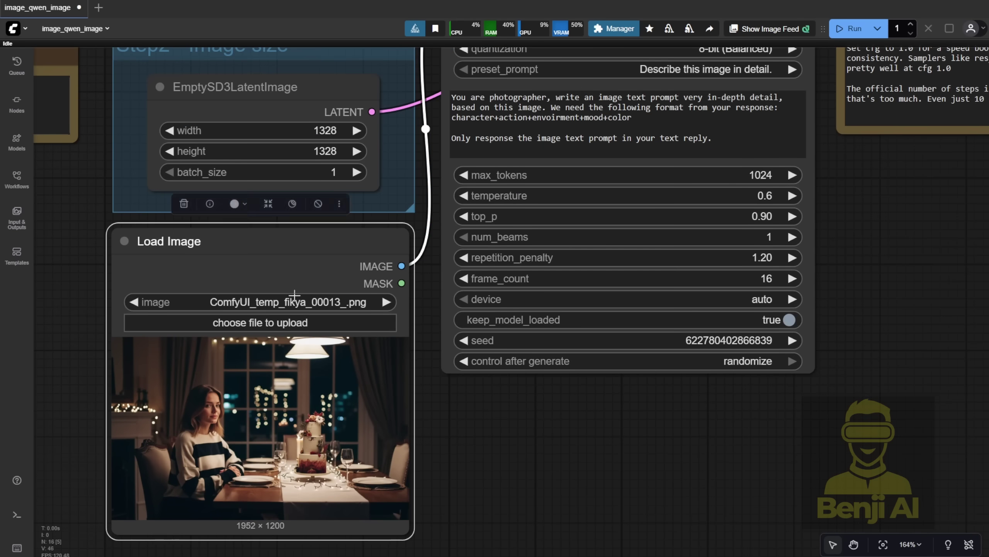
- Shrink the Load Image node and center it beneath the Step2 - Image size group
{"action": "left_click_drag", "start_coordinate": [479, 447], "coordinate": [531, 333]}
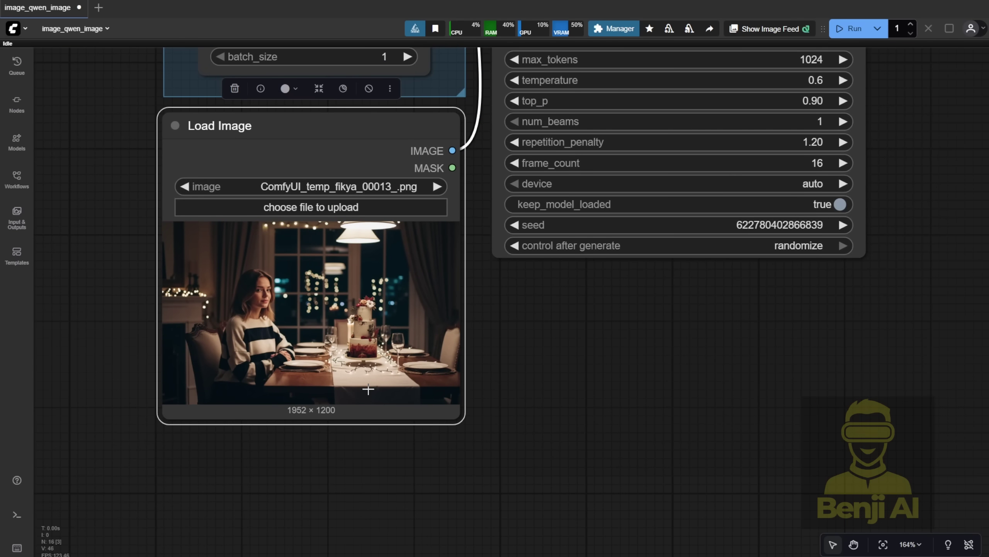
{"action": "scroll", "coordinate": [366, 388], "scroll_direction": "down", "scroll_amount": 4}
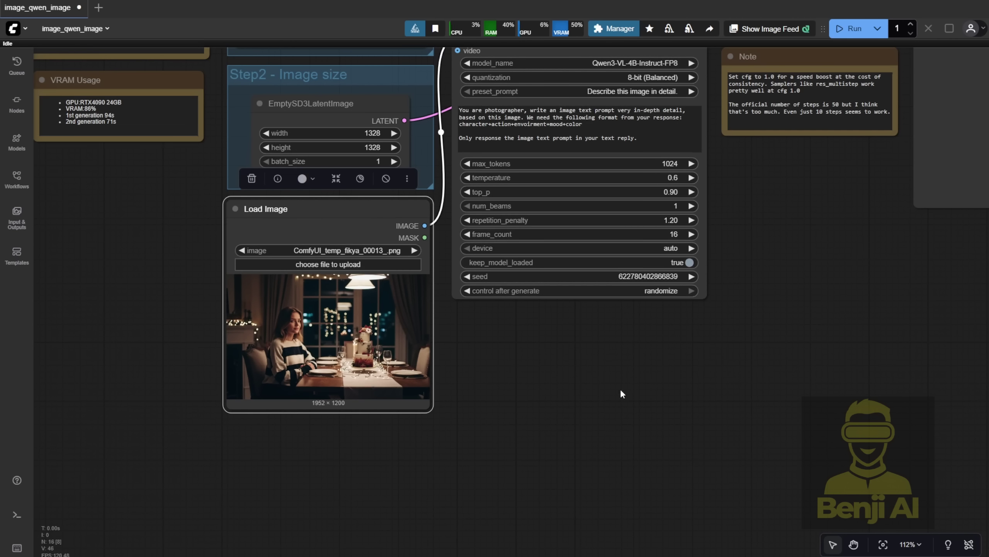
{"action": "left_click_drag", "start_coordinate": [430, 408], "coordinate": [396, 375]}
{"action": "left_click_drag", "start_coordinate": [338, 217], "coordinate": [353, 214]}
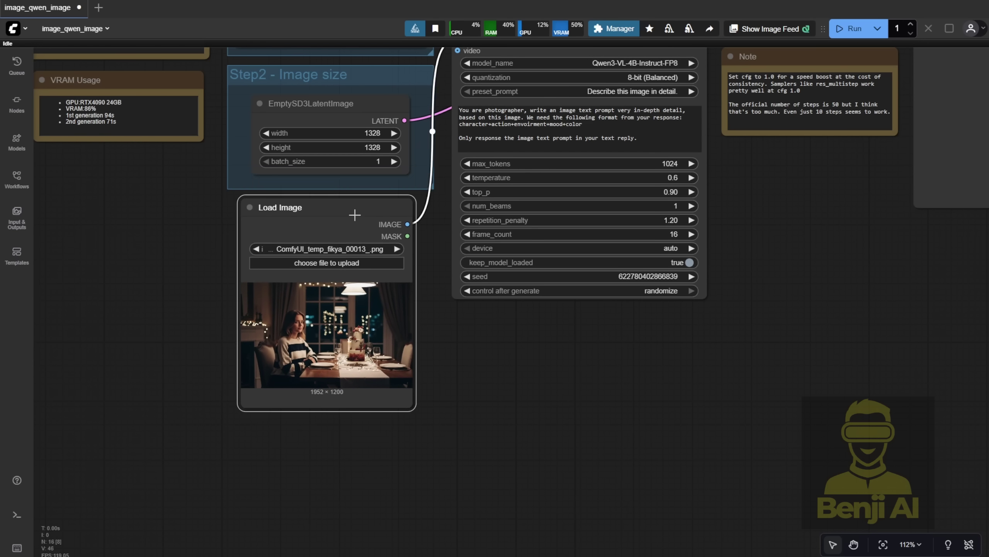
- Set the EmptySD3LatentImage node's width to 1280 and height to 720
{"action": "scroll", "coordinate": [511, 363], "scroll_direction": "down", "scroll_amount": 3}
{"action": "left_click_drag", "start_coordinate": [511, 363], "coordinate": [487, 502]}
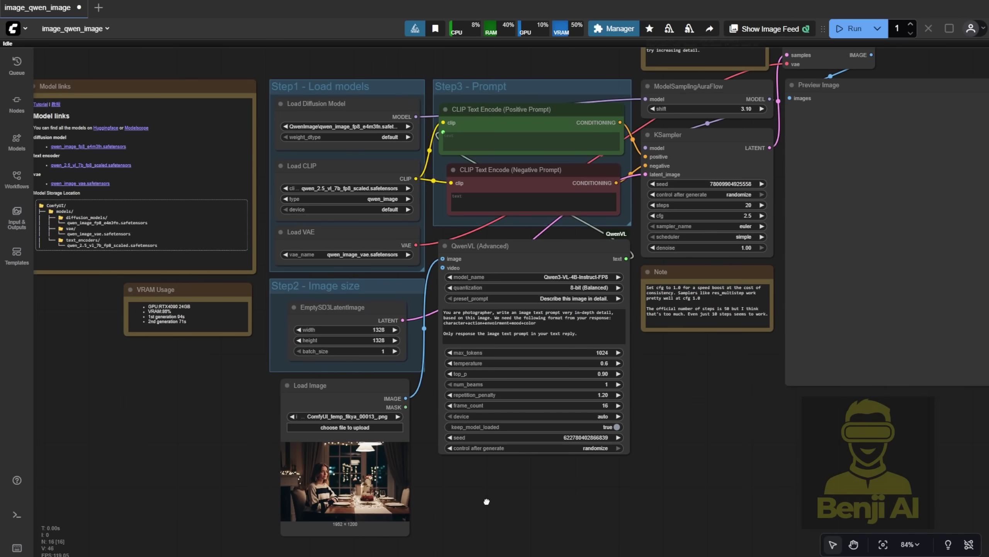
{"action": "left_click", "coordinate": [271, 350]}
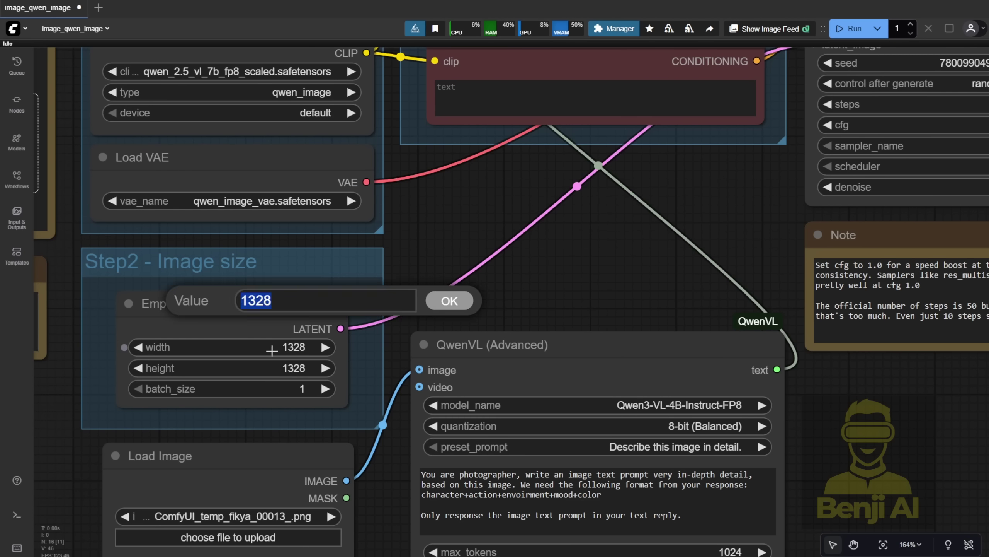
{"action": "type", "text": "1280"}
{"action": "key", "text": "Return"}
{"action": "left_click", "coordinate": [282, 364]}
{"action": "type", "text": "720"}
{"action": "key", "text": "Return"}
- Move the Preview Image node farther right and place VAE Decode directly beside the KSampler
{"action": "scroll", "coordinate": [571, 218], "scroll_direction": "down", "scroll_amount": 4}
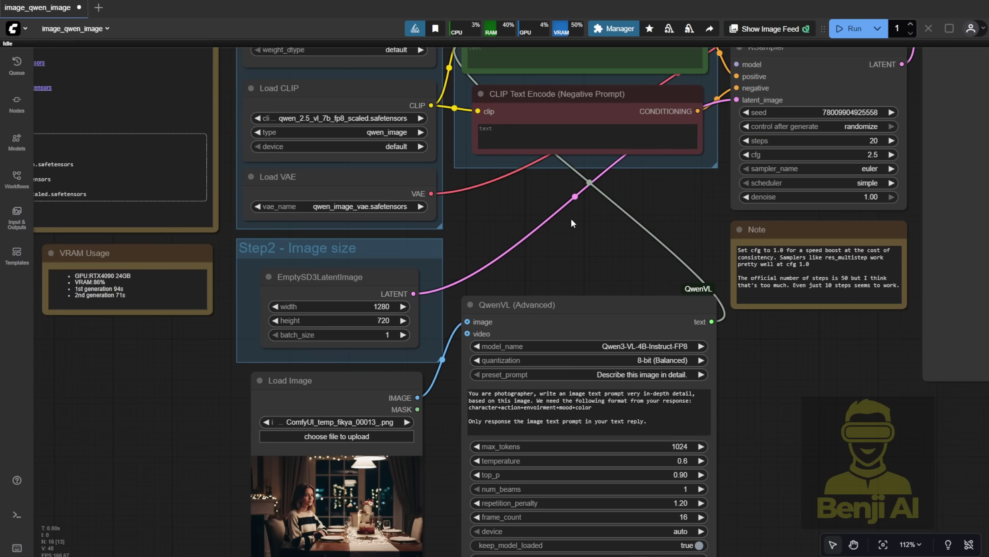
{"action": "scroll", "coordinate": [572, 223], "scroll_direction": "down", "scroll_amount": 2}
{"action": "left_click_drag", "start_coordinate": [585, 225], "coordinate": [336, 327]}
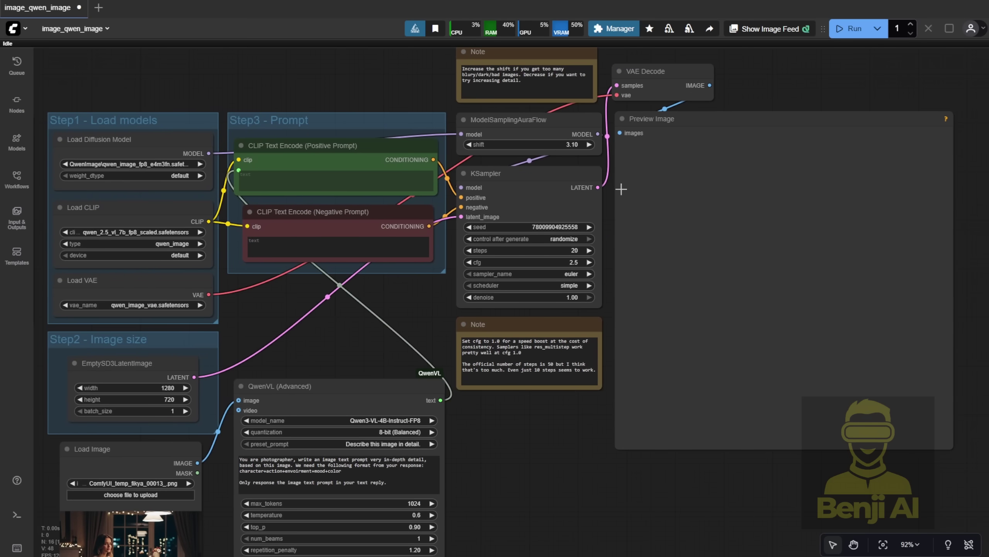
{"action": "left_click_drag", "start_coordinate": [694, 118], "coordinate": [969, 108]}
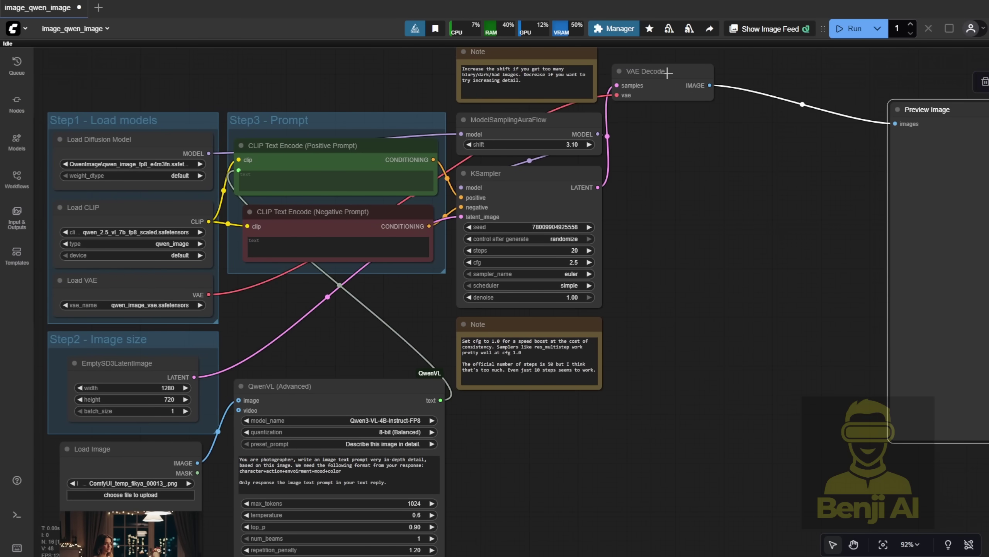
{"action": "left_click_drag", "start_coordinate": [666, 72], "coordinate": [672, 173]}
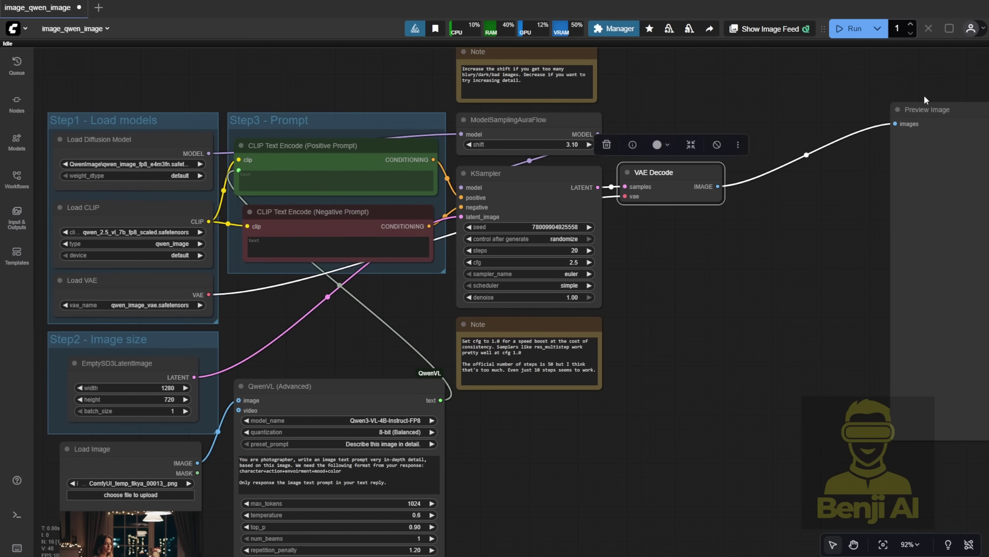
- Add a LoraLoaderModelOnly node above the Step3 - Prompt group
{"action": "double_click", "coordinate": [279, 107]}
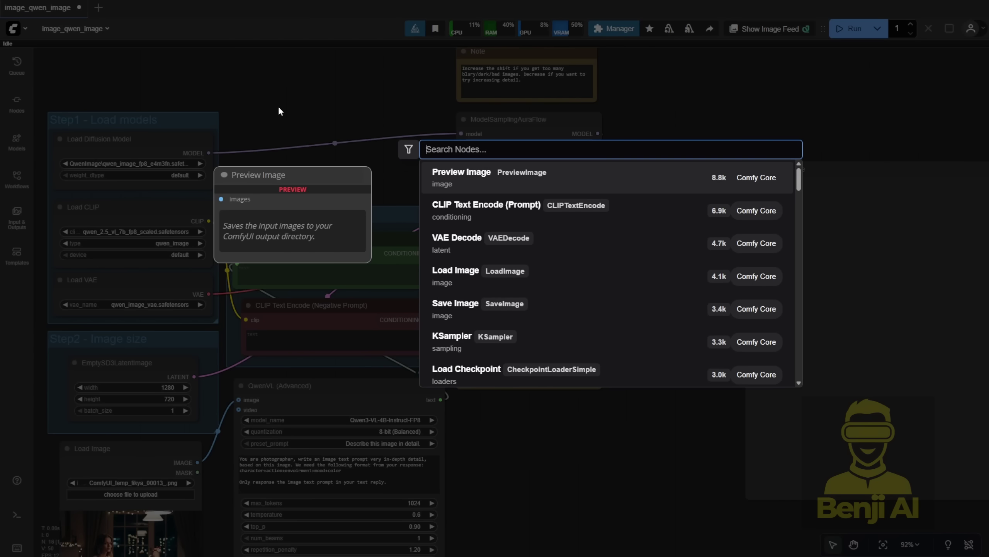
{"action": "type", "text": "L"}
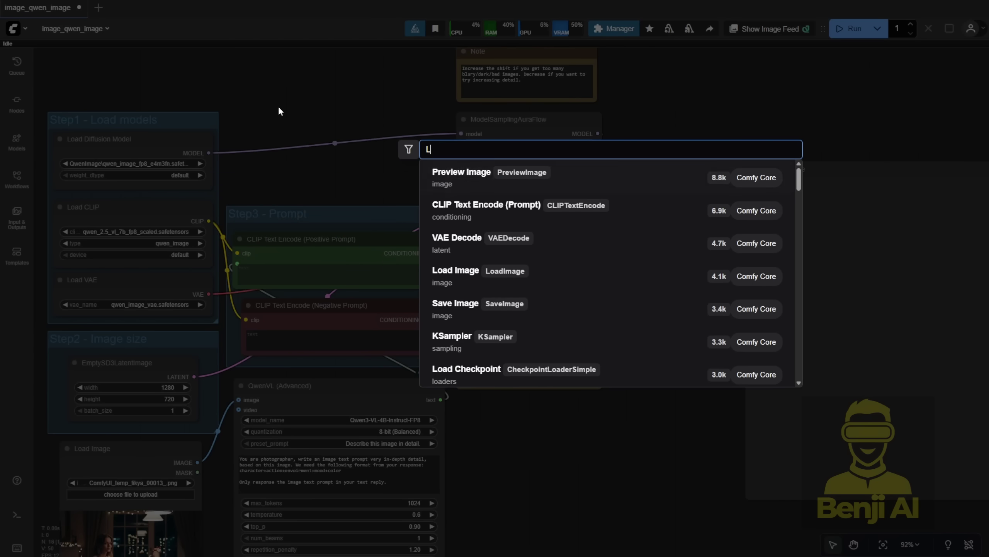
{"action": "type", "text": "ora"}
{"action": "key", "text": "Down"}
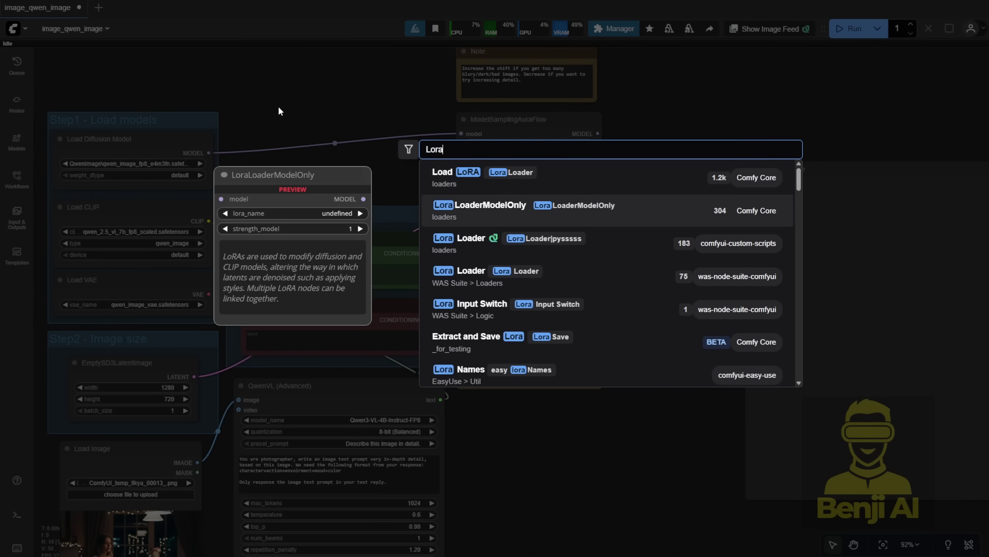
{"action": "key", "text": "Return"}
- Load Qwen-Image-Lightning-4steps-V2.0.safetensors in LoraLoaderModelOnly, then align and widen the node between Load Diffusion Model and ModelSamplingAuraFlow
{"action": "left_click", "coordinate": [324, 125]}
{"action": "type", "text": "Qw"}
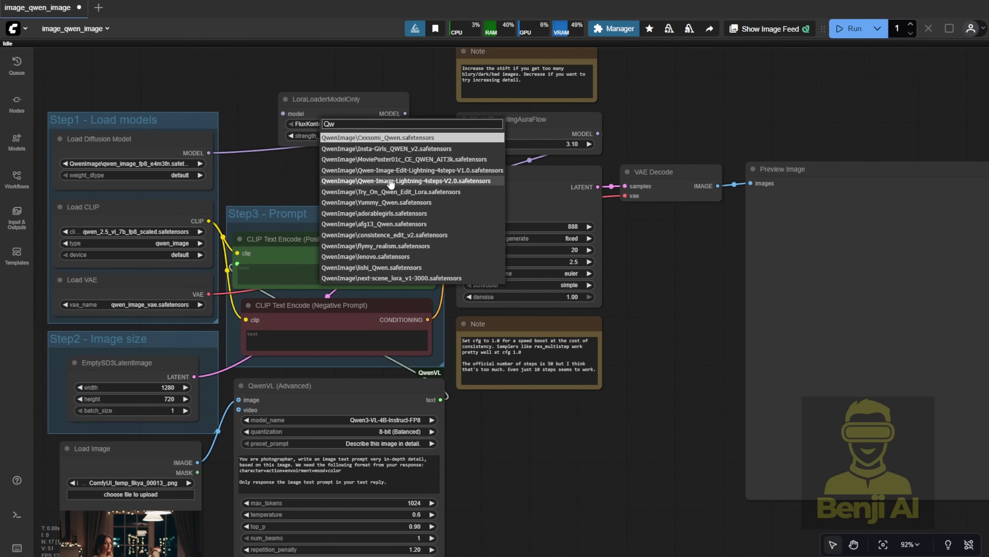
{"action": "left_click", "coordinate": [383, 181]}
{"action": "left_click_drag", "start_coordinate": [328, 100], "coordinate": [280, 135]}
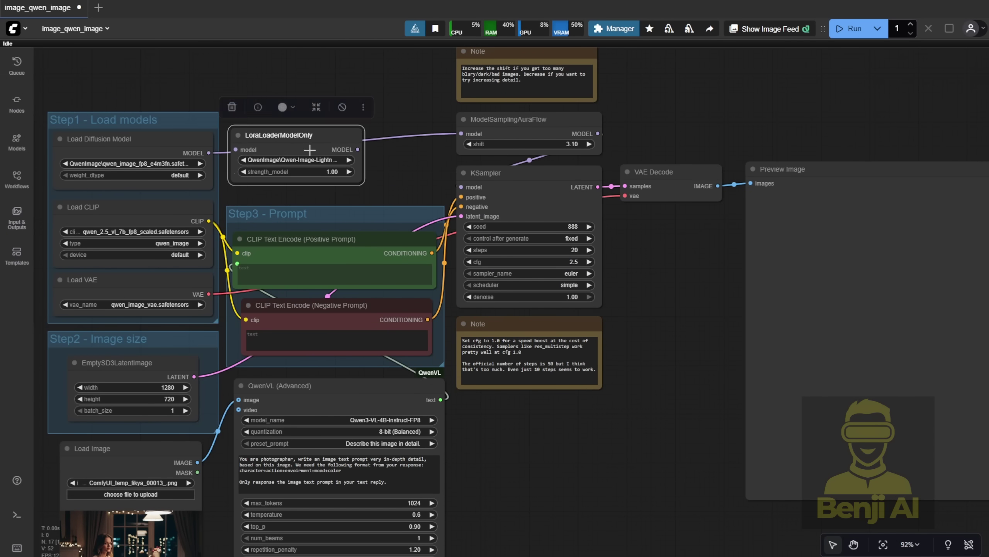
{"action": "left_click_drag", "start_coordinate": [377, 183], "coordinate": [441, 186]}
- Set the KSampler's steps to 8
{"action": "scroll", "coordinate": [314, 173], "scroll_direction": "up", "scroll_amount": 4}
{"action": "left_click", "coordinate": [631, 285]}
{"action": "type", "text": "8"}
{"action": "key", "text": "Return"}
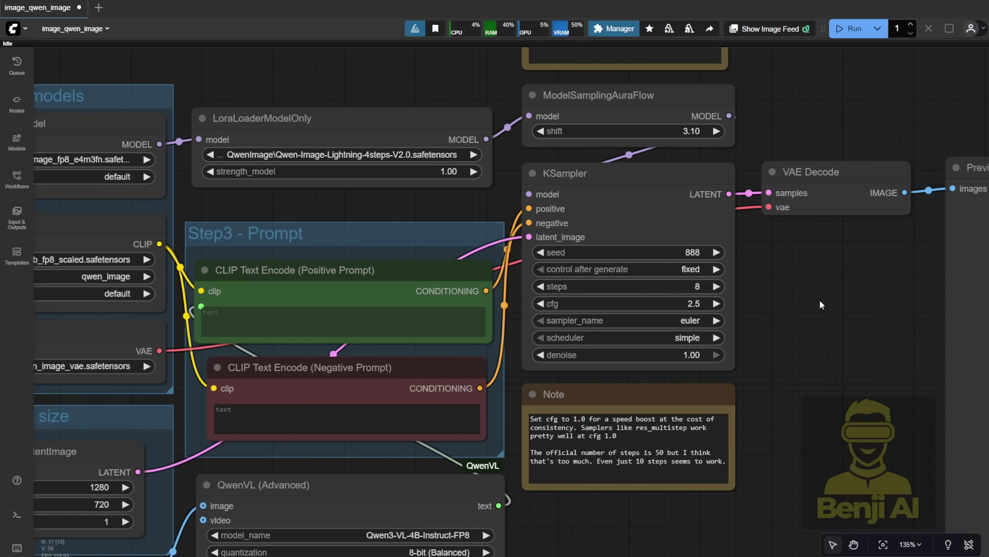
- Examine the custom prompt in QwenVL (Advanced), especially the response format it requests
{"action": "scroll", "coordinate": [680, 242], "scroll_direction": "down", "scroll_amount": 6}
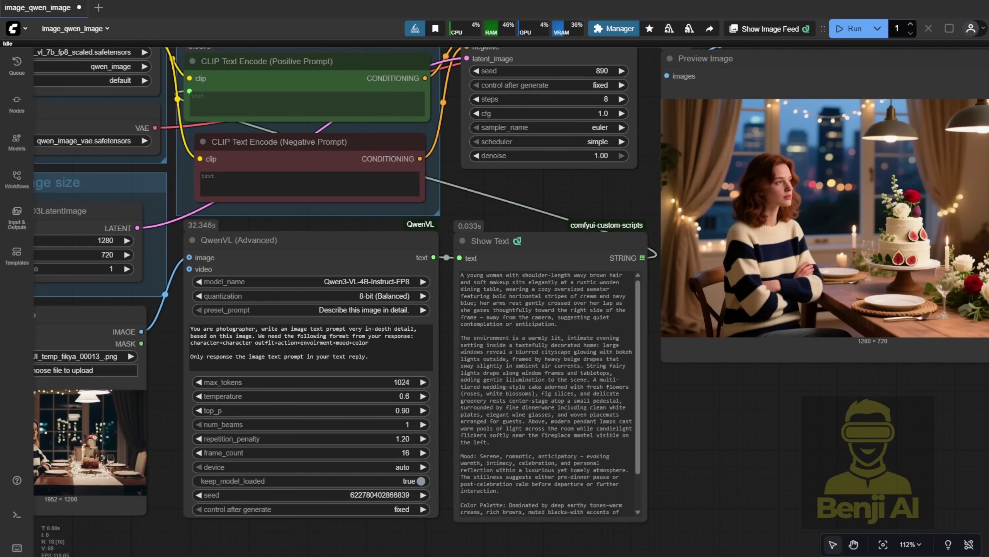
{"action": "left_click", "coordinate": [232, 356]}
{"action": "scroll", "coordinate": [226, 352], "scroll_direction": "up", "scroll_amount": 3}
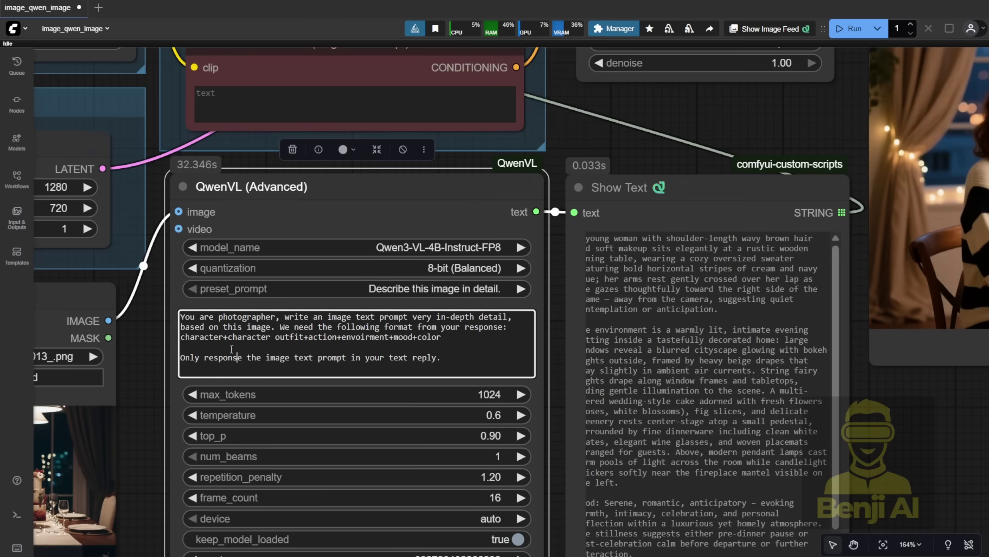
{"action": "scroll", "coordinate": [233, 351], "scroll_direction": "up", "scroll_amount": 2}
{"action": "left_click_drag", "start_coordinate": [227, 335], "coordinate": [320, 334]}
{"action": "left_click_drag", "start_coordinate": [318, 323], "coordinate": [324, 323]}
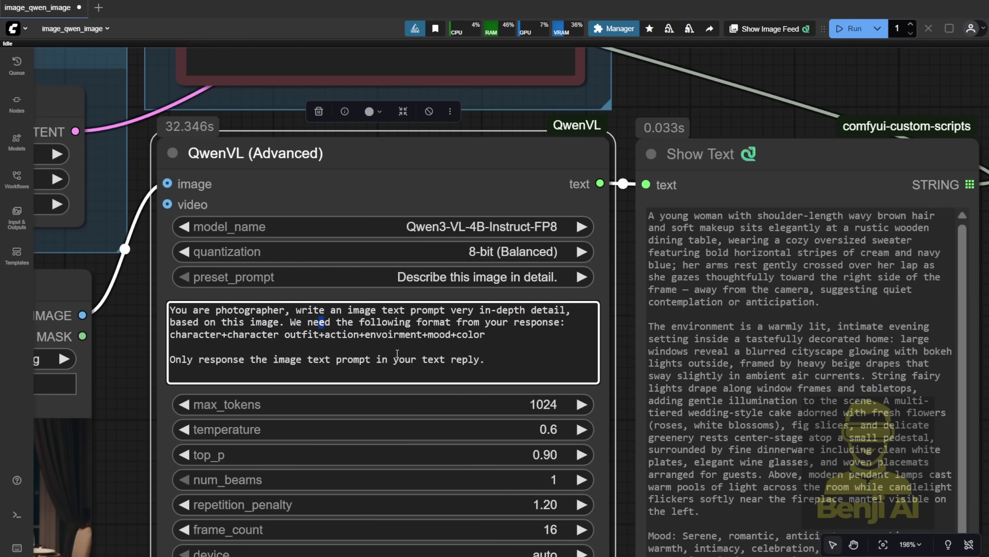
- Compare the generated image in Preview Image with the source image and the QwenVL description in Show Text
{"action": "scroll", "coordinate": [397, 353], "scroll_direction": "down", "scroll_amount": 5}
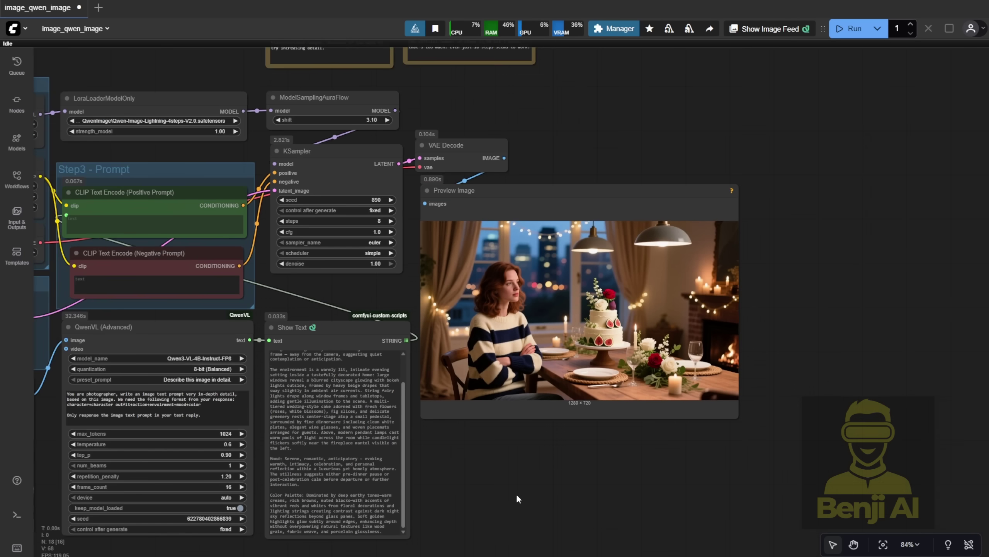
{"action": "scroll", "coordinate": [516, 493], "scroll_direction": "down", "scroll_amount": 1}
{"action": "left_click_drag", "start_coordinate": [517, 494], "coordinate": [658, 444]}
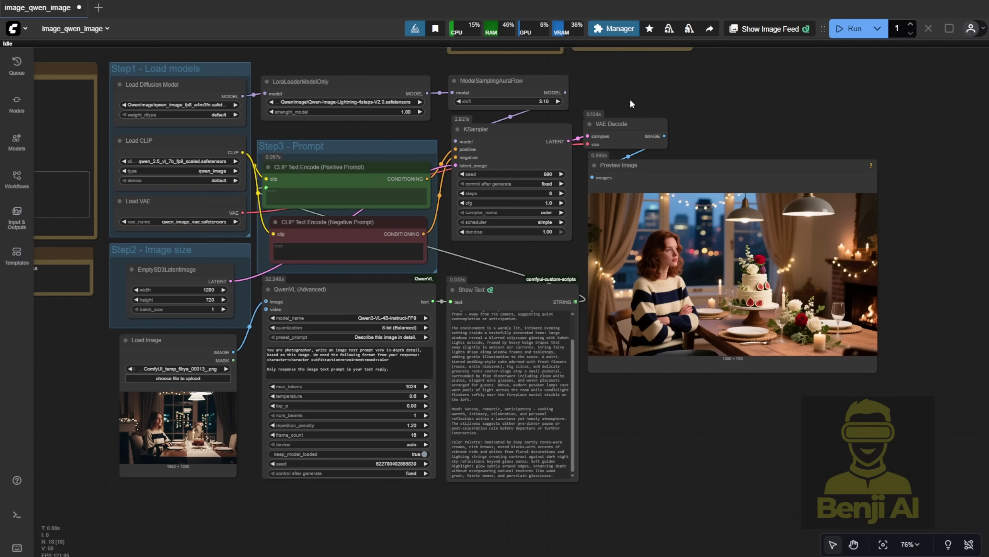
{"action": "scroll", "coordinate": [633, 321], "scroll_direction": "up", "scroll_amount": 8}
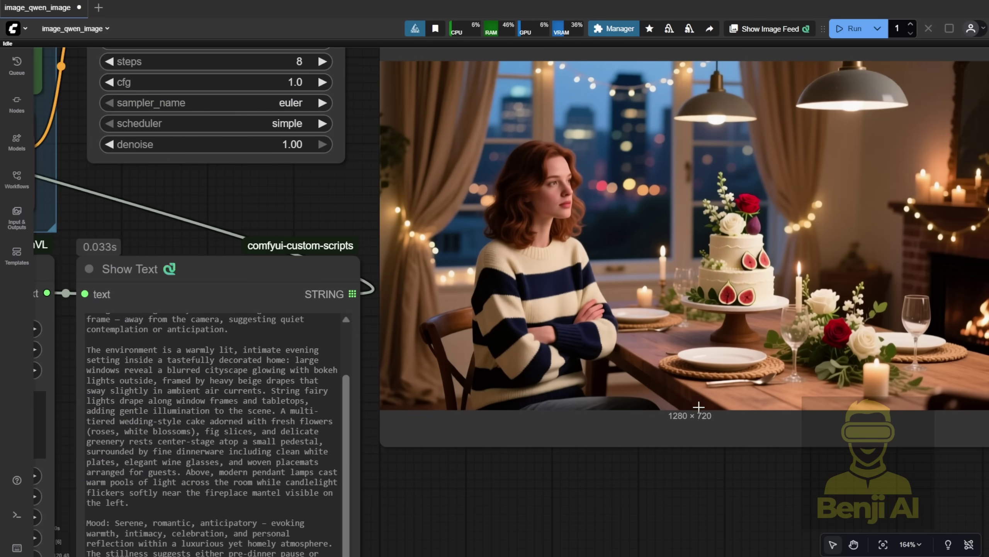
{"action": "scroll", "coordinate": [696, 456], "scroll_direction": "down", "scroll_amount": 8}
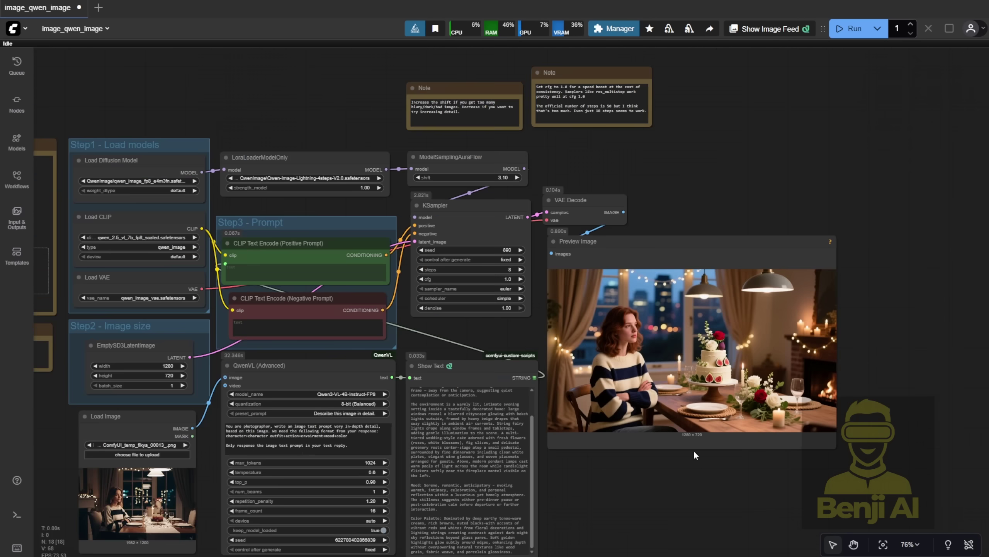
{"action": "left_click_drag", "start_coordinate": [692, 453], "coordinate": [641, 429]}
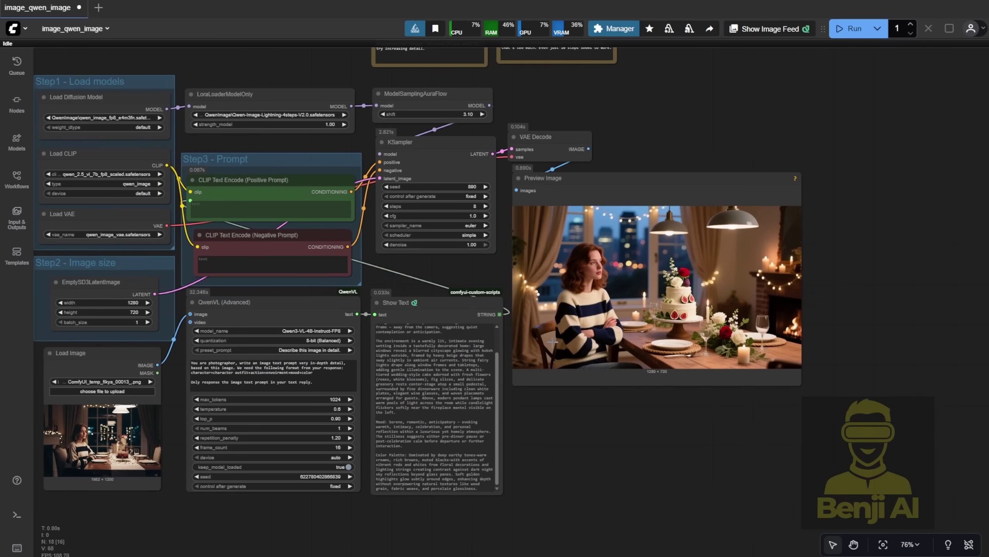
- Duplicate the KSampler, VAE Decode and Preview Image nodes and place the copies to the right of the existing preview
{"action": "left_click", "coordinate": [429, 158]}
{"action": "left_click", "coordinate": [553, 142], "text": "shift"}
{"action": "left_click", "coordinate": [619, 260], "text": "shift"}
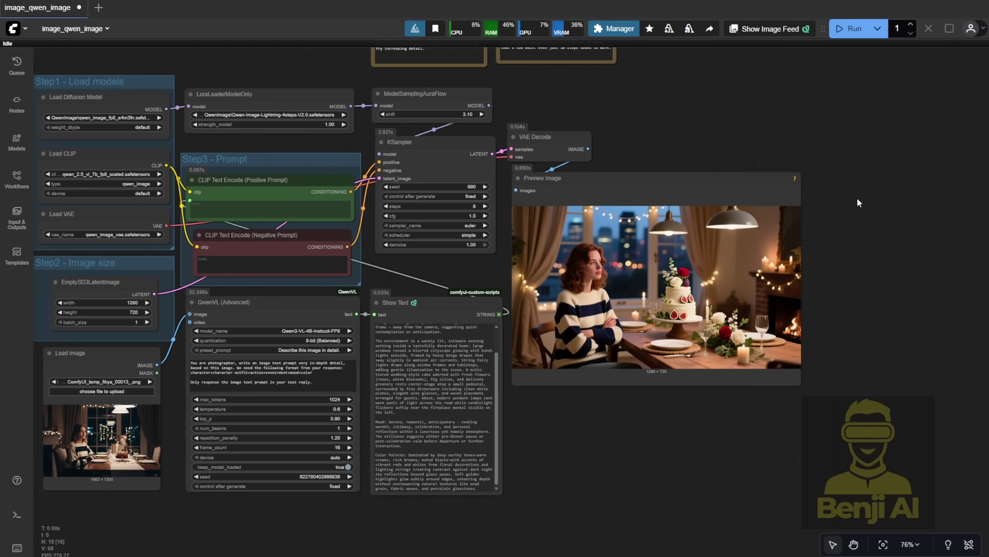
{"action": "scroll", "coordinate": [856, 201], "scroll_direction": "down", "scroll_amount": 6}
{"action": "left_click_drag", "start_coordinate": [856, 201], "coordinate": [643, 210]}
{"action": "key", "text": "ctrl+v"}
{"action": "scroll", "coordinate": [658, 211], "scroll_direction": "up", "scroll_amount": 5}
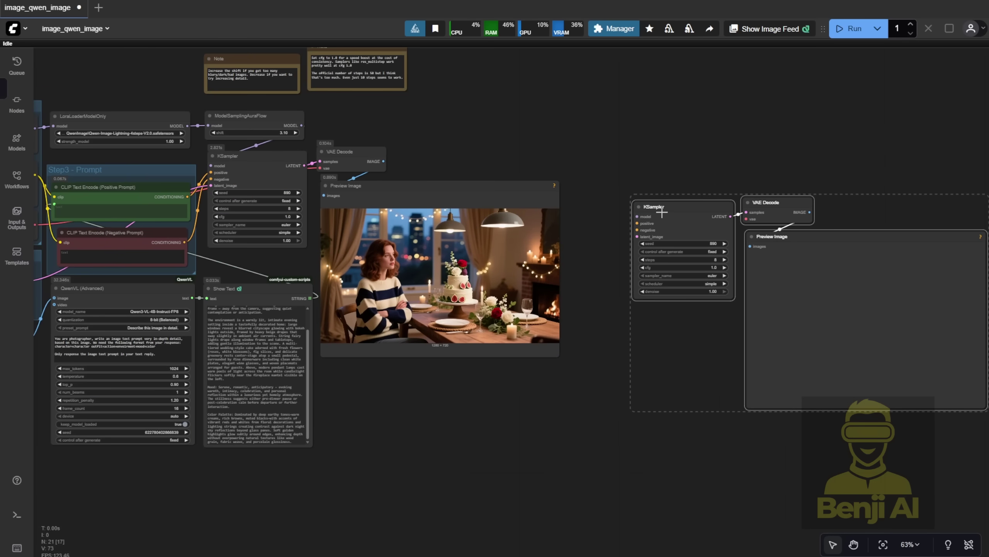
{"action": "left_click_drag", "start_coordinate": [825, 237], "coordinate": [856, 158]}
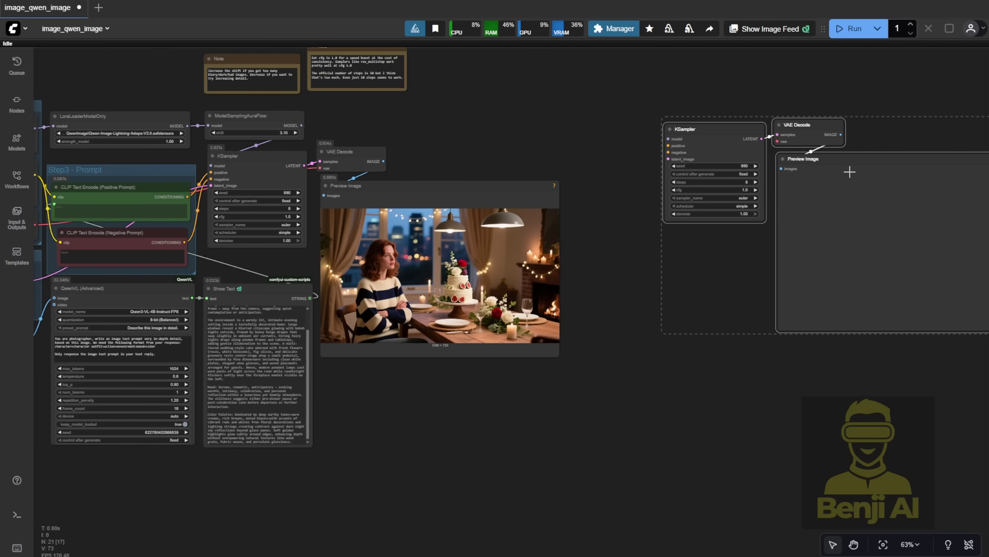
- Connect ModelSamplingAuraFlow's model and the positive and negative prompt conditioning to the matching inputs of the second KSampler
{"action": "left_click", "coordinate": [485, 148]}
{"action": "left_click_drag", "start_coordinate": [300, 125], "coordinate": [668, 139]}
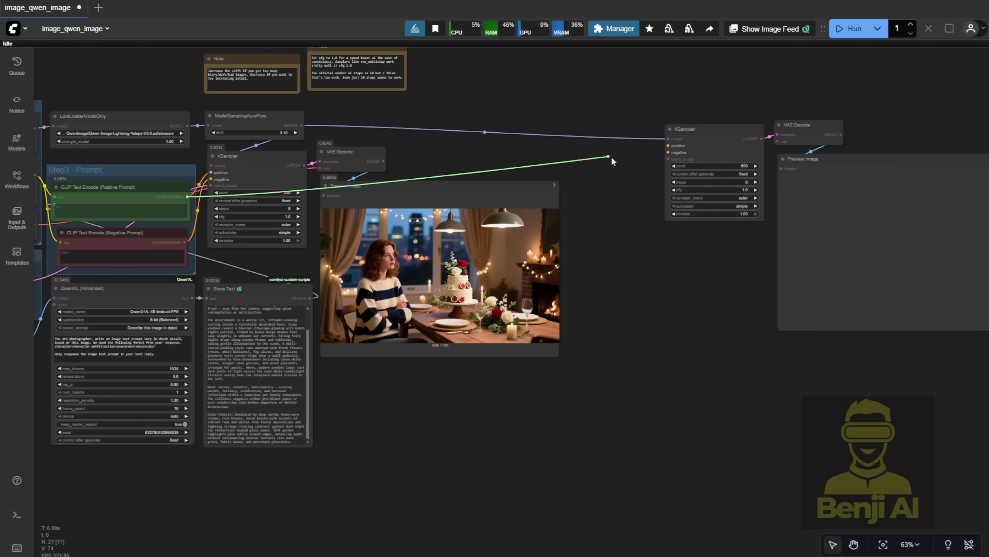
{"action": "left_click_drag", "start_coordinate": [611, 160], "coordinate": [668, 146]}
{"action": "left_click_drag", "start_coordinate": [185, 242], "coordinate": [669, 152]}
- Connect the first KSampler's LATENT output to the second KSampler's latent_image input
{"action": "scroll", "coordinate": [323, 171], "scroll_direction": "up", "scroll_amount": 4}
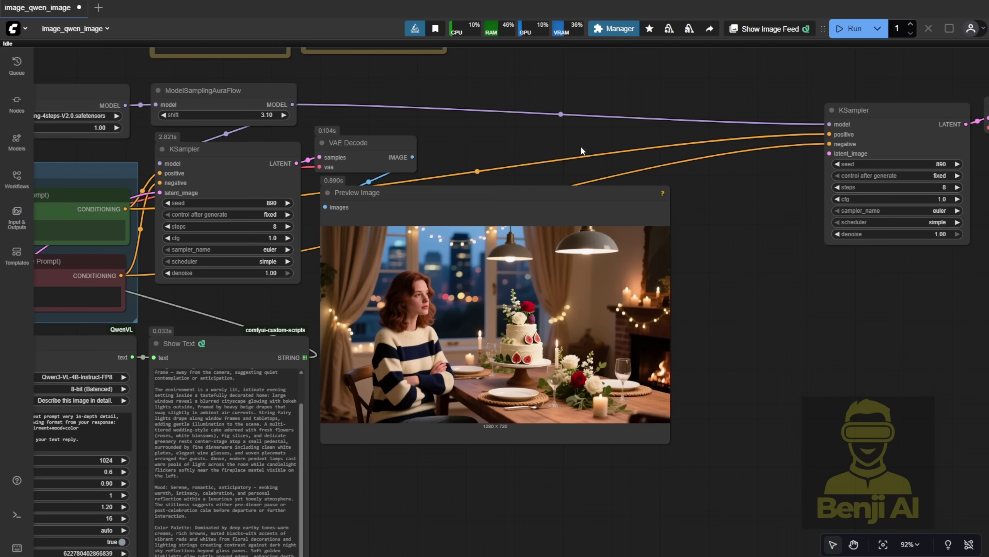
{"action": "left_click_drag", "start_coordinate": [297, 163], "coordinate": [834, 153]}
{"action": "left_click_drag", "start_coordinate": [719, 266], "coordinate": [498, 306]}
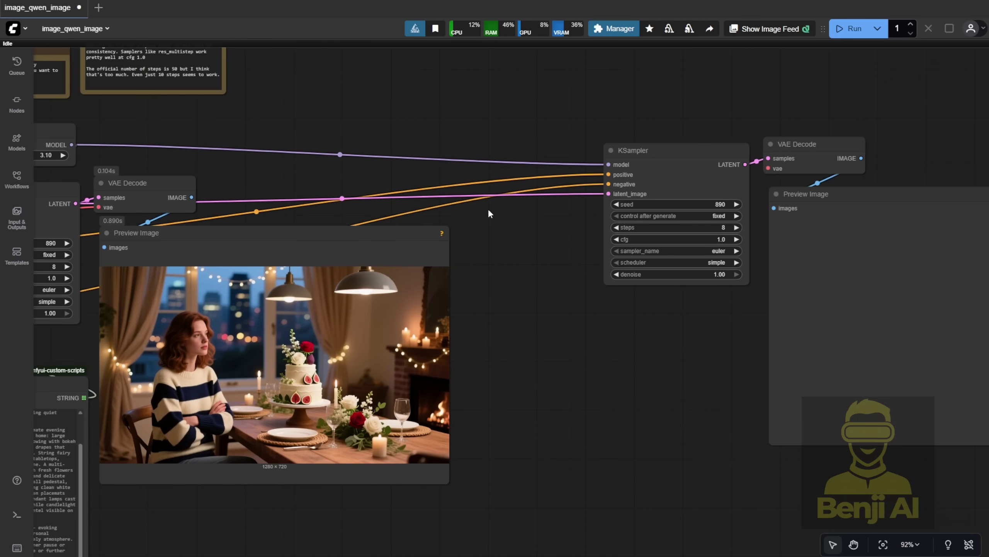
- Add an Upscale Latent By node and place it just before the second KSampler
{"action": "double_click", "coordinate": [502, 214]}
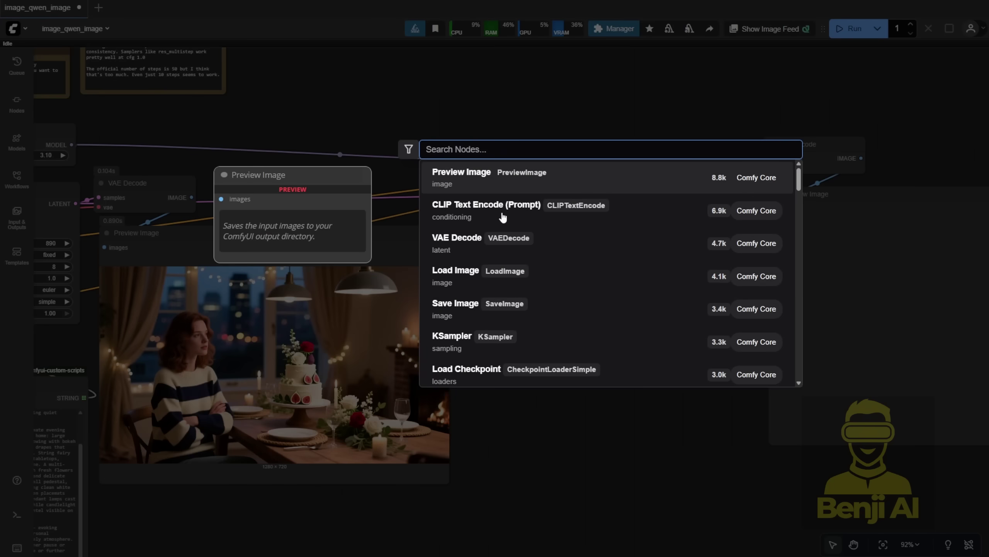
{"action": "type", "text": "u"}
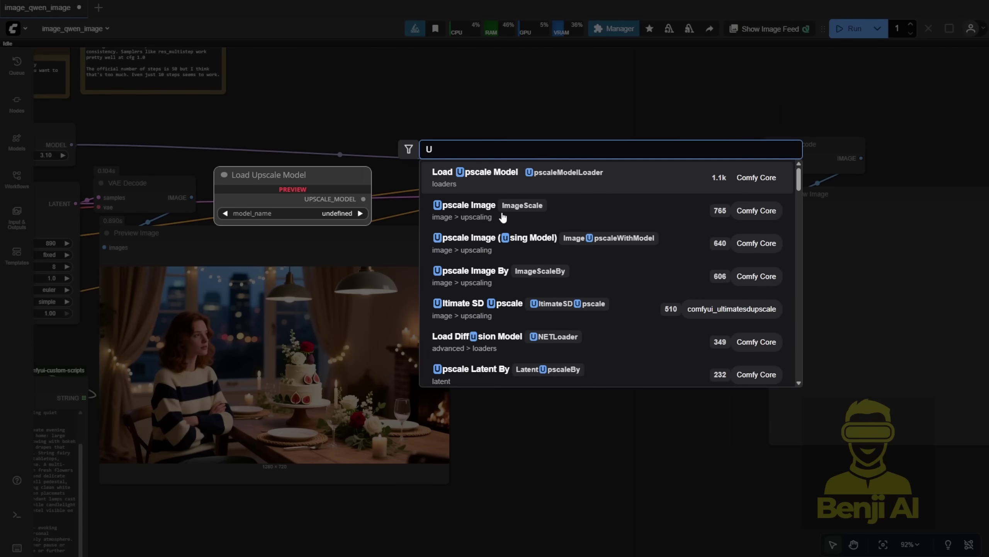
{"action": "key", "text": "BackSpace"}
{"action": "type", "text": "late"}
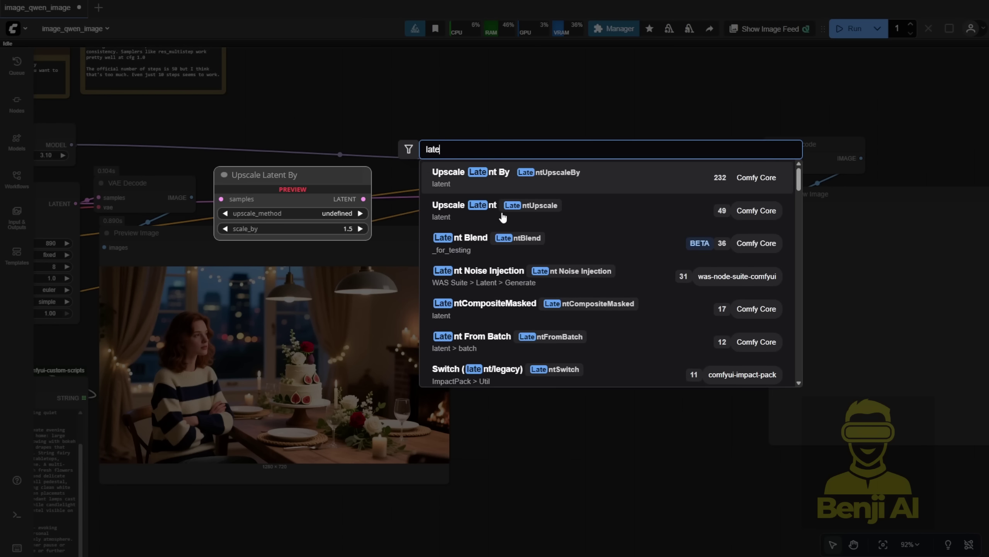
{"action": "left_click", "coordinate": [521, 191]}
{"action": "scroll", "coordinate": [556, 200], "scroll_direction": "up", "scroll_amount": 3}
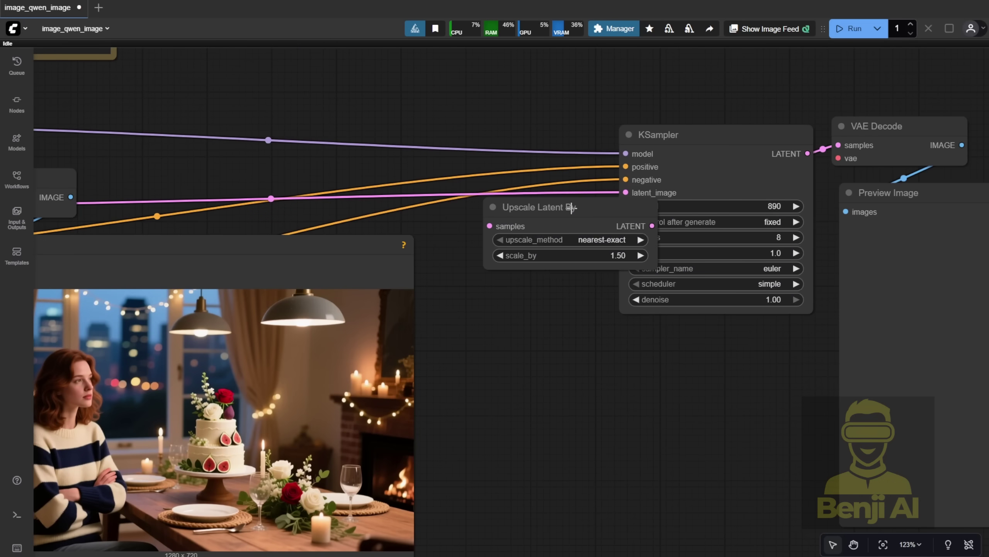
{"action": "left_click_drag", "start_coordinate": [571, 207], "coordinate": [500, 172]}
- Route the first KSampler's latent through Upscale Latent By into the second KSampler's latent_image, with upscale_method set to bicubic
{"action": "left_click_drag", "start_coordinate": [625, 192], "coordinate": [421, 190]}
{"action": "left_click", "coordinate": [531, 201]}
{"action": "left_click", "coordinate": [540, 247]}
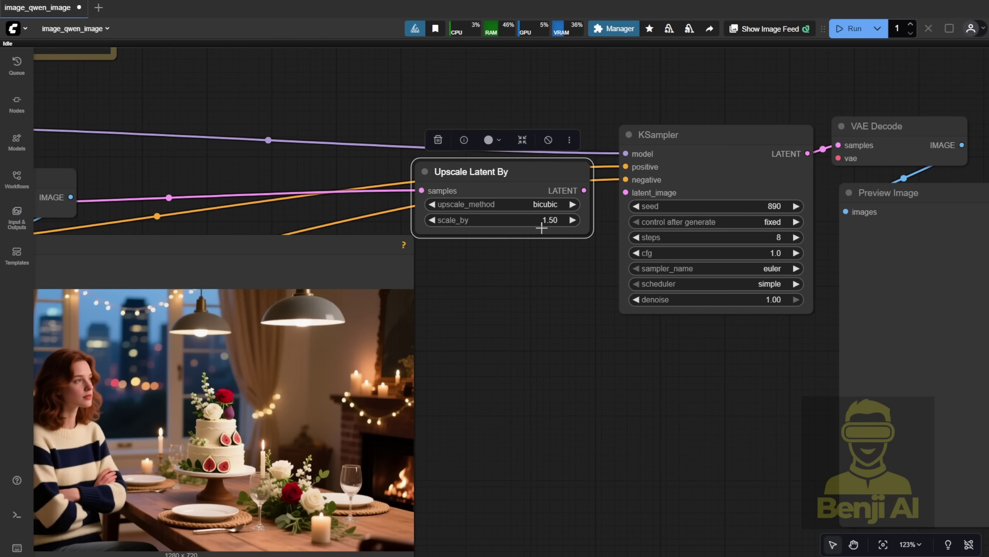
{"action": "left_click", "coordinate": [543, 217]}
{"action": "left_click", "coordinate": [689, 168]}
{"action": "left_click_drag", "start_coordinate": [584, 190], "coordinate": [626, 192]}
{"action": "left_click", "coordinate": [644, 338]}
{"action": "left_click_drag", "start_coordinate": [681, 353], "coordinate": [532, 338]}
- Run the workflow with the second sampling pass
{"action": "scroll", "coordinate": [532, 338], "scroll_direction": "down", "scroll_amount": 1}
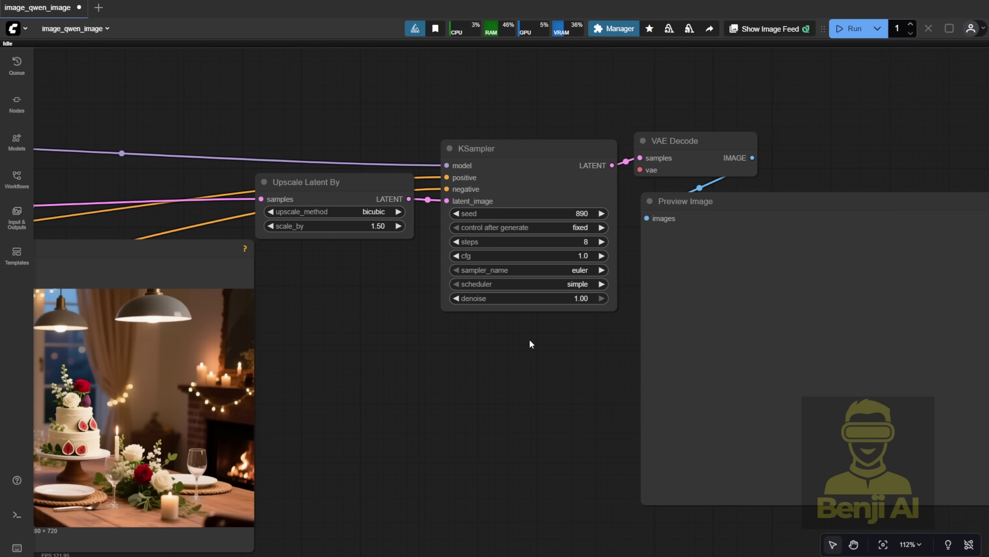
{"action": "scroll", "coordinate": [530, 343], "scroll_direction": "down", "scroll_amount": 4}
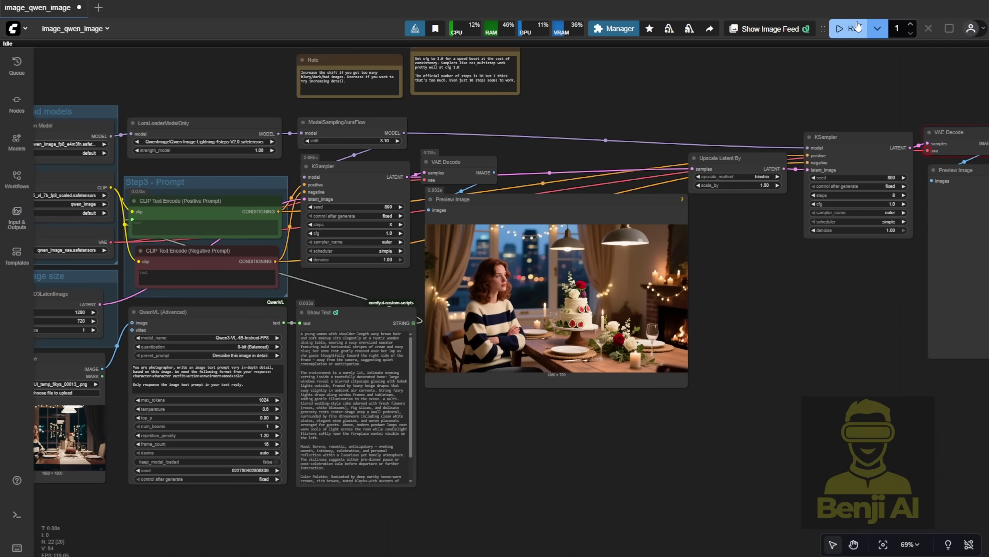
{"action": "left_click", "coordinate": [857, 29]}
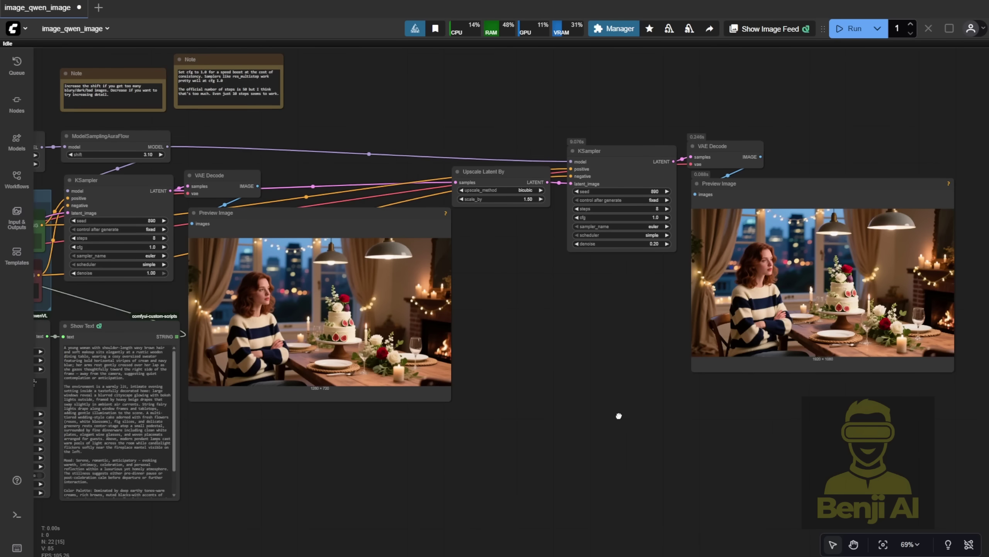
- Place the first- and second-pass Preview Image nodes side by side below the samplers and compare their images
{"action": "scroll", "coordinate": [365, 416], "scroll_direction": "up", "scroll_amount": 4}
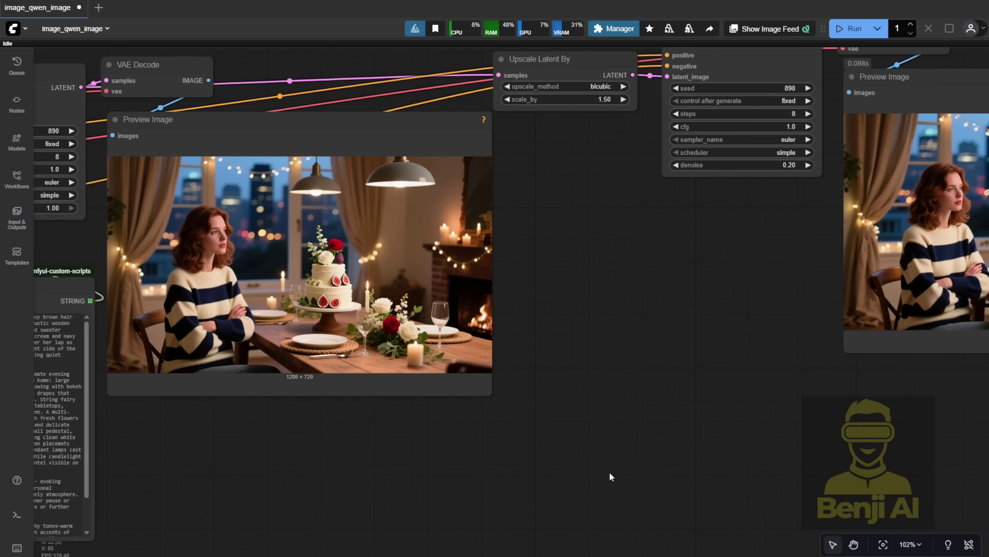
{"action": "scroll", "coordinate": [610, 471], "scroll_direction": "down", "scroll_amount": 2}
{"action": "left_click_drag", "start_coordinate": [560, 481], "coordinate": [350, 472]}
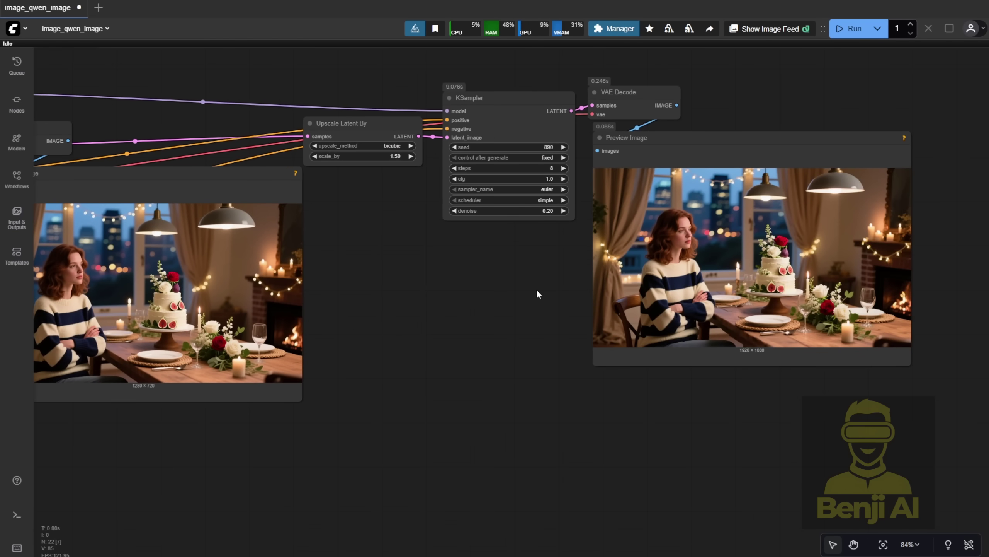
{"action": "scroll", "coordinate": [538, 291], "scroll_direction": "up", "scroll_amount": 1}
{"action": "left_click_drag", "start_coordinate": [488, 254], "coordinate": [673, 198]}
{"action": "left_click_drag", "start_coordinate": [349, 112], "coordinate": [378, 239]}
{"action": "left_click_drag", "start_coordinate": [837, 68], "coordinate": [565, 234]}
{"action": "left_click", "coordinate": [427, 182]}
{"action": "left_click_drag", "start_coordinate": [427, 183], "coordinate": [361, 51]}
{"action": "scroll", "coordinate": [174, 150], "scroll_direction": "up", "scroll_amount": 3}
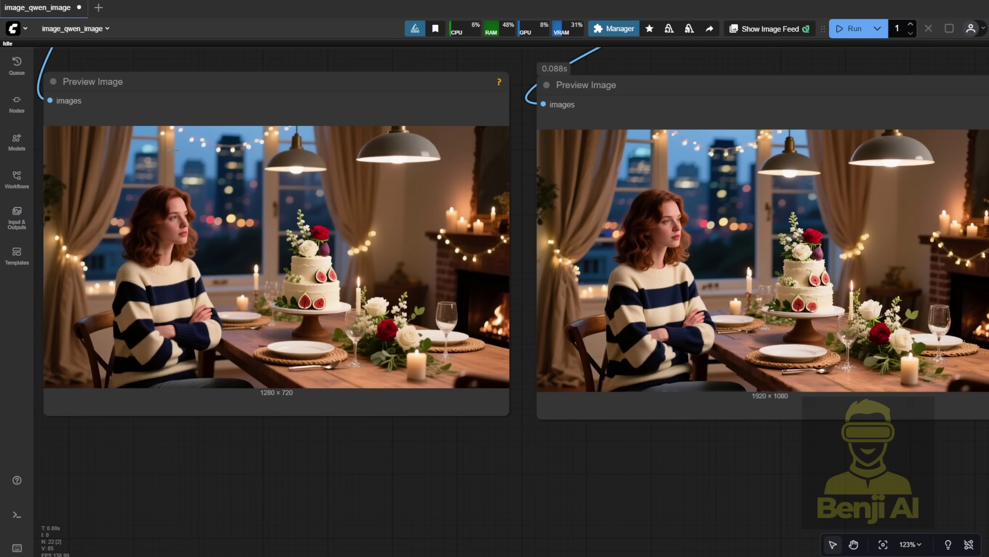
{"action": "scroll", "coordinate": [587, 477], "scroll_direction": "down", "scroll_amount": 1}
{"action": "left_click_drag", "start_coordinate": [588, 477], "coordinate": [641, 477]}
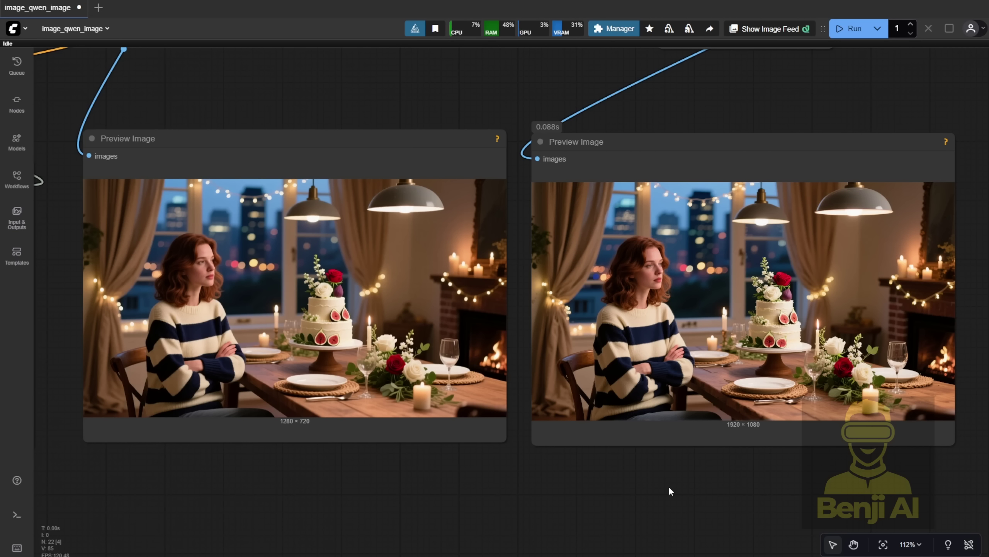
{"action": "scroll", "coordinate": [672, 436], "scroll_direction": "down", "scroll_amount": 6}
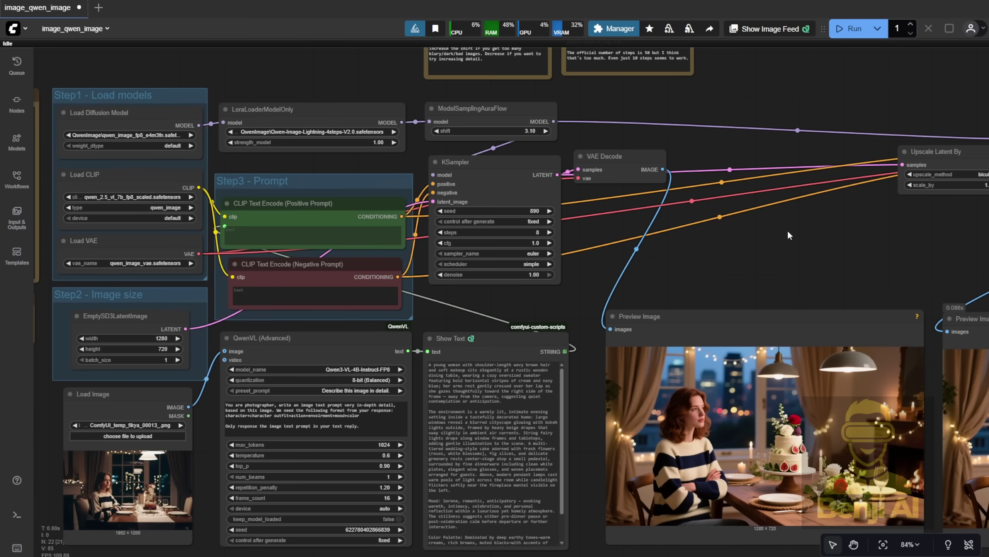
- Set the first KSampler's scheduler to beta and run the workflow again
{"action": "scroll", "coordinate": [764, 245], "scroll_direction": "down", "scroll_amount": 1}
{"action": "left_click_drag", "start_coordinate": [761, 244], "coordinate": [512, 212]}
{"action": "scroll", "coordinate": [291, 234], "scroll_direction": "up", "scroll_amount": 6}
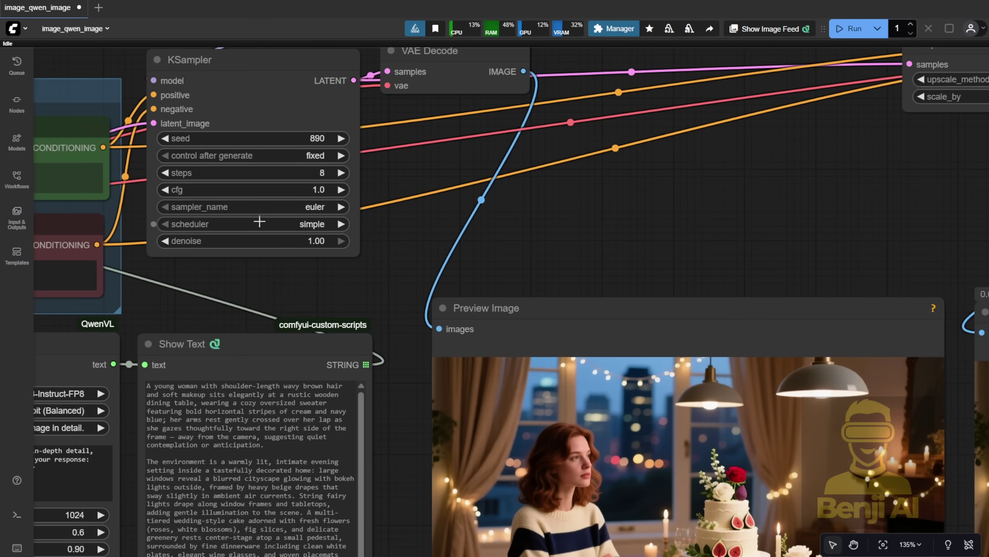
{"action": "left_click", "coordinate": [296, 229]}
{"action": "left_click", "coordinate": [292, 290]}
{"action": "scroll", "coordinate": [675, 238], "scroll_direction": "down", "scroll_amount": 2}
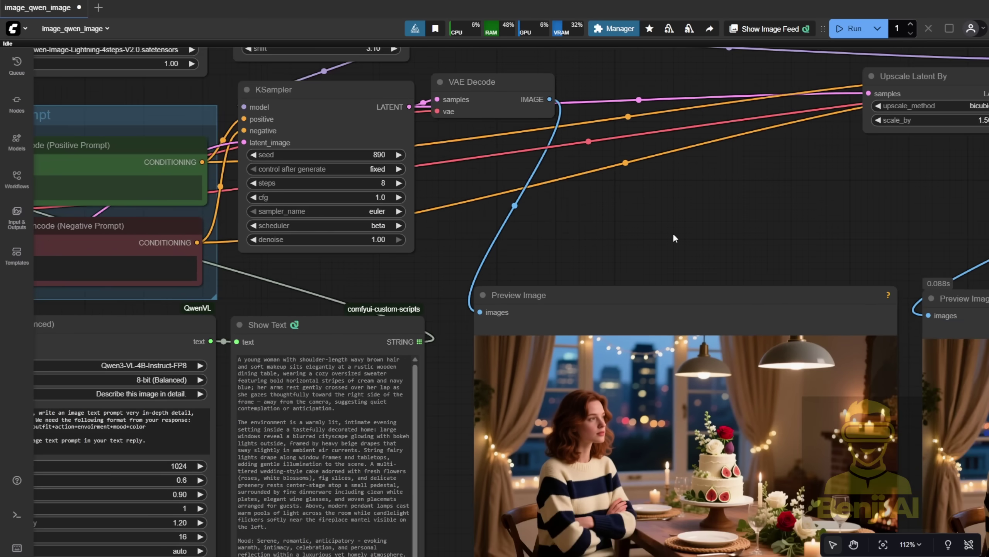
{"action": "left_click_drag", "start_coordinate": [752, 227], "coordinate": [201, 246]}
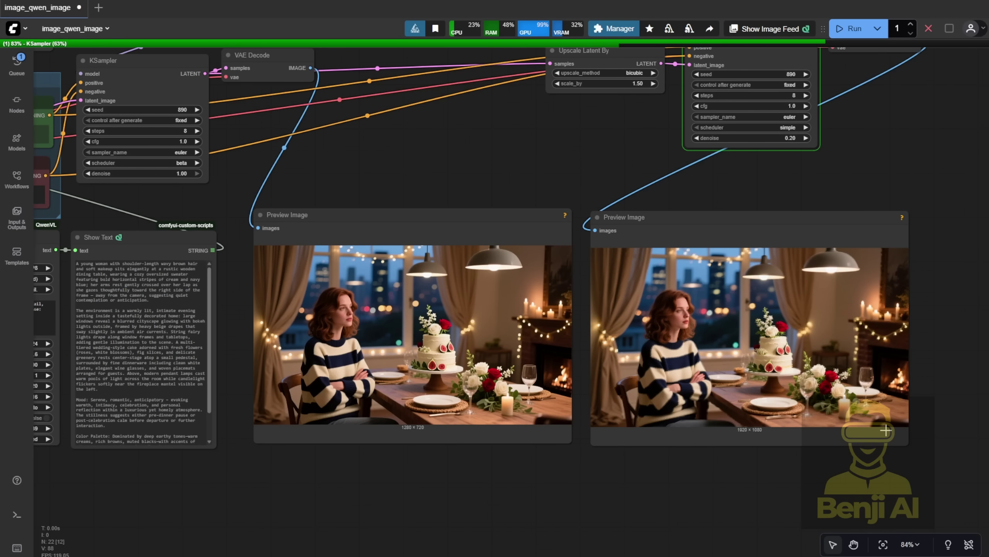
- Add an Image Comparer (rgthree) node below the two image previews
{"action": "scroll", "coordinate": [884, 464], "scroll_direction": "up", "scroll_amount": 3}
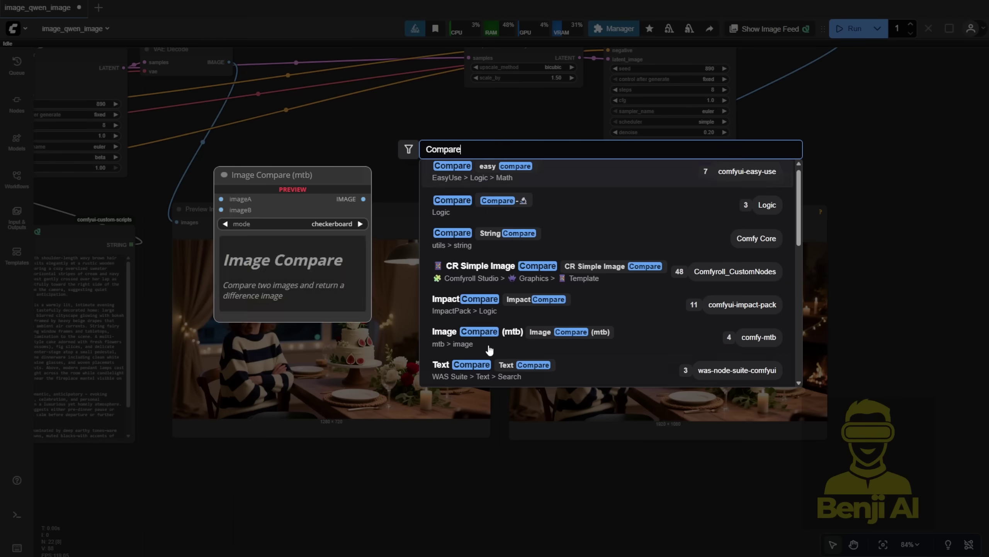
{"action": "scroll", "coordinate": [546, 343], "scroll_direction": "down", "scroll_amount": 3}
{"action": "left_click", "coordinate": [551, 346]}
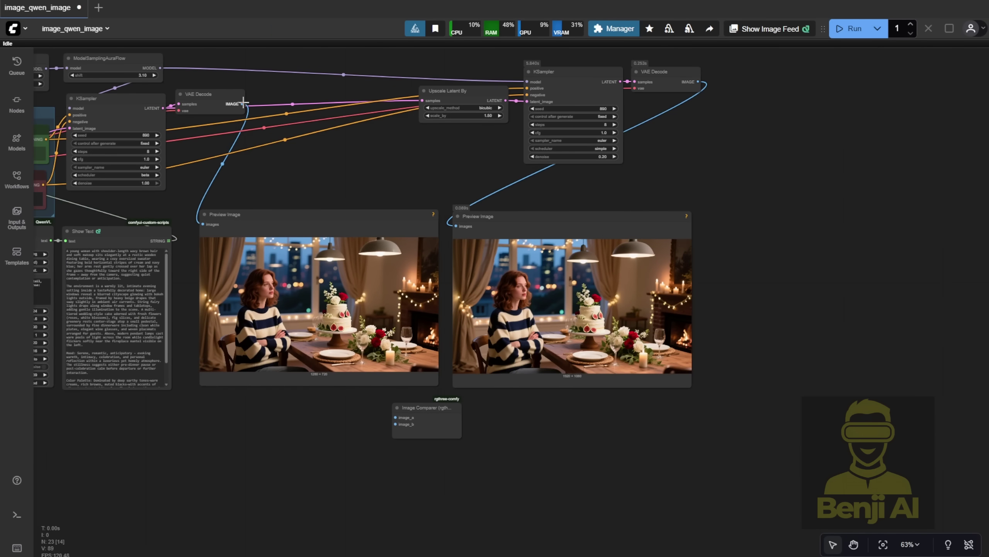
- Connect the first VAE Decode's image to image_a and the second's to image_b of the Image Comparer, and run the workflow
{"action": "left_click_drag", "start_coordinate": [243, 103], "coordinate": [395, 417]}
{"action": "left_click_drag", "start_coordinate": [698, 81], "coordinate": [396, 424]}
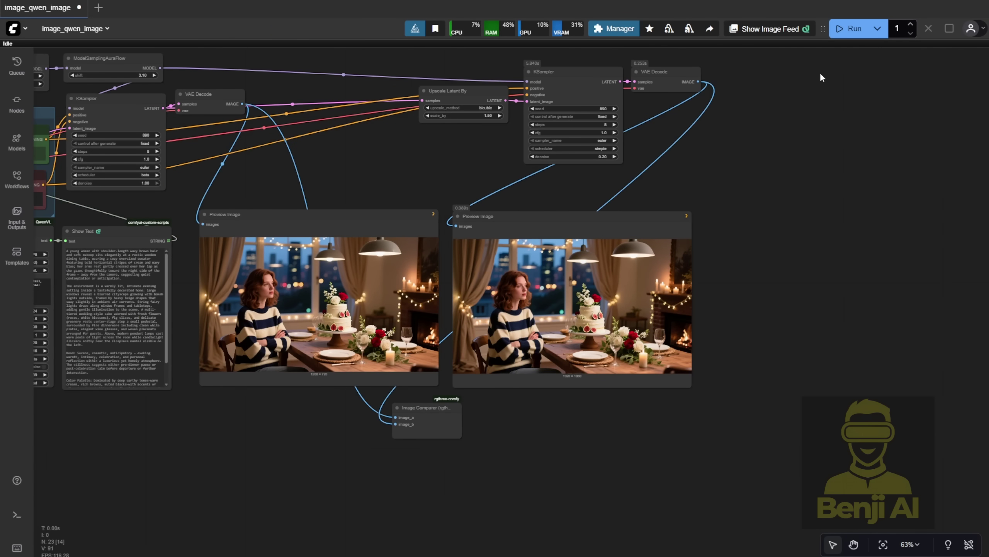
{"action": "left_click", "coordinate": [853, 28]}
- Enlarge the Image Comparer node and shrink and rearrange the two Preview Image nodes above it
{"action": "left_click_drag", "start_coordinate": [439, 503], "coordinate": [455, 340]}
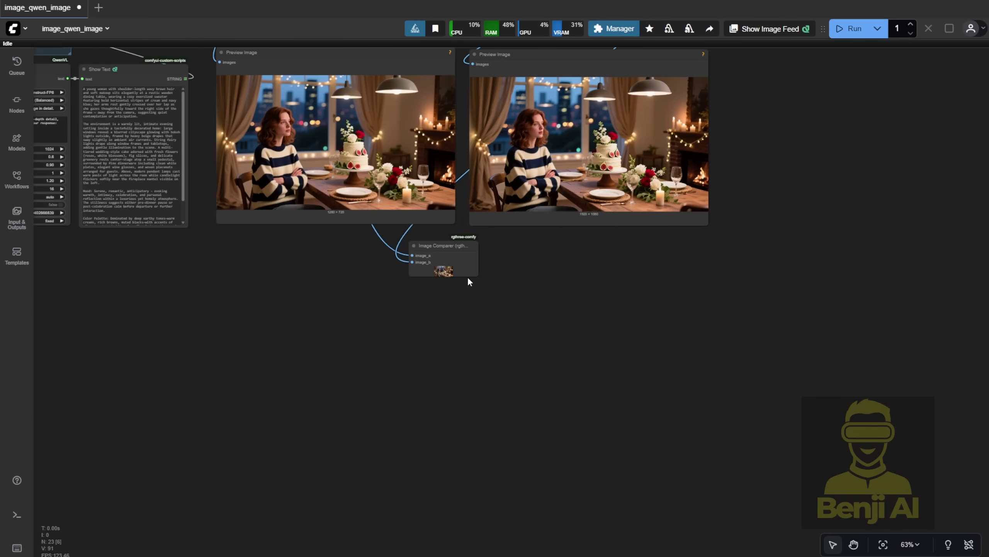
{"action": "left_click_drag", "start_coordinate": [475, 272], "coordinate": [812, 512]}
{"action": "scroll", "coordinate": [732, 518], "scroll_direction": "down", "scroll_amount": 4}
{"action": "left_click_drag", "start_coordinate": [539, 360], "coordinate": [475, 312]}
{"action": "left_click_drag", "start_coordinate": [418, 240], "coordinate": [424, 183]}
{"action": "left_click_drag", "start_coordinate": [600, 238], "coordinate": [727, 175]}
{"action": "left_click", "coordinate": [528, 521]}
{"action": "key", "text": "period"}
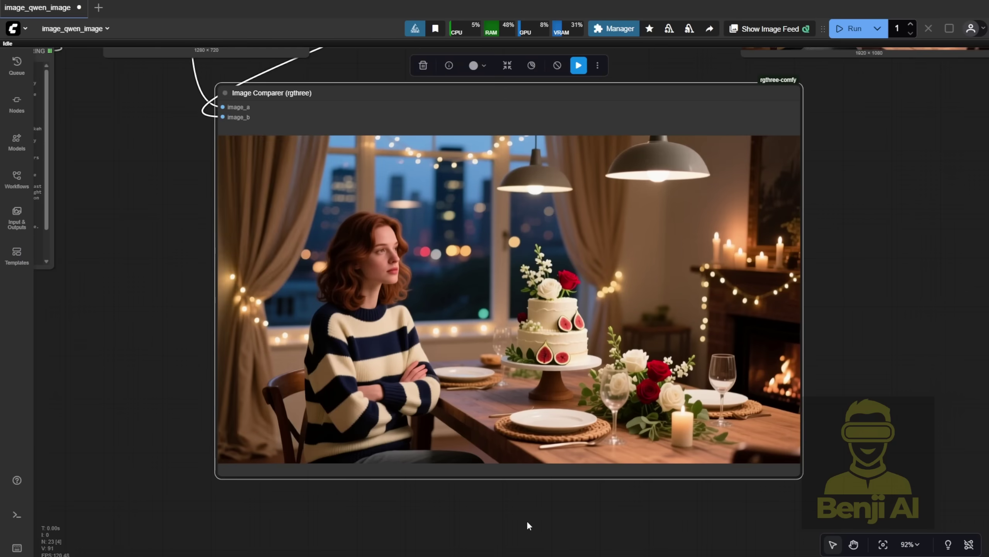
- Examine the detail differences between both passes in the Image Comparer and review the QwenVL and Show Text nodes
{"action": "scroll", "coordinate": [326, 211], "scroll_direction": "up", "scroll_amount": 4}
{"action": "scroll", "coordinate": [362, 253], "scroll_direction": "up", "scroll_amount": 3}
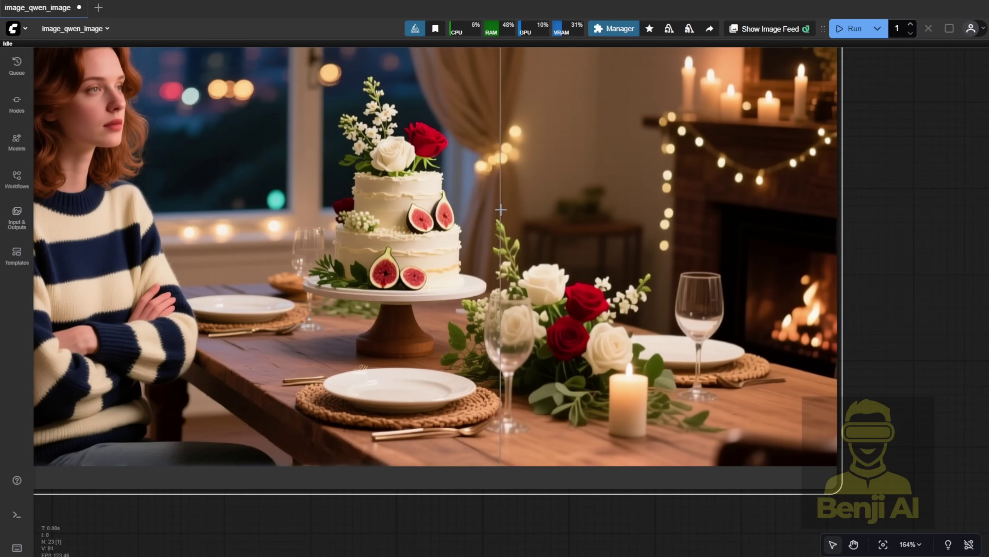
{"action": "scroll", "coordinate": [387, 158], "scroll_direction": "up", "scroll_amount": 2}
{"action": "scroll", "coordinate": [386, 158], "scroll_direction": "up", "scroll_amount": 1}
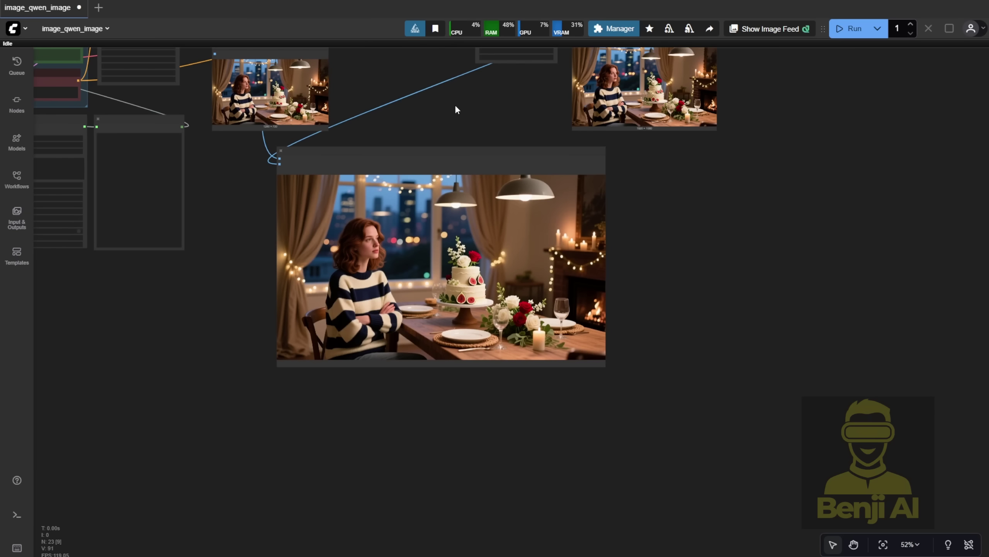
{"action": "left_click_drag", "start_coordinate": [457, 97], "coordinate": [614, 254]}
{"action": "scroll", "coordinate": [493, 196], "scroll_direction": "down", "scroll_amount": 2}
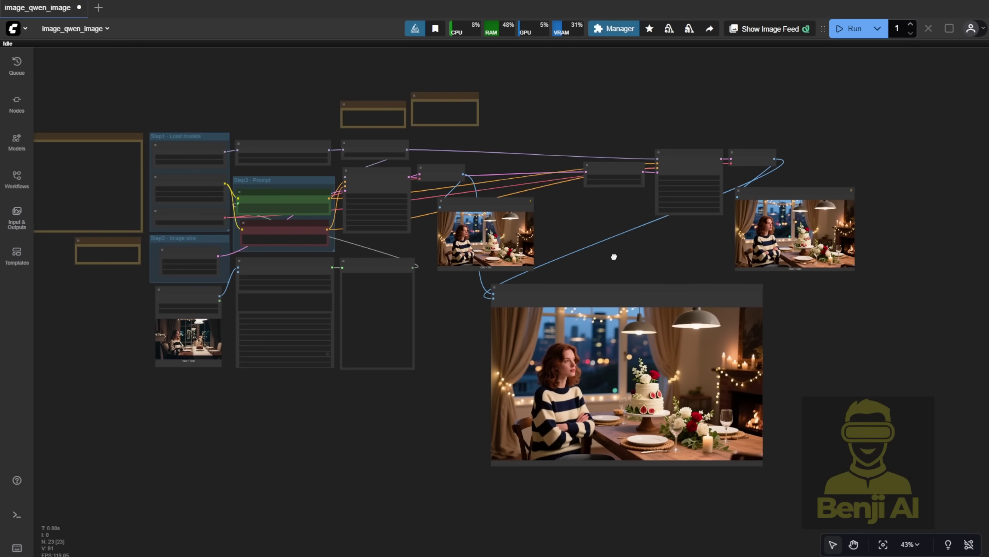
{"action": "scroll", "coordinate": [190, 321], "scroll_direction": "up", "scroll_amount": 4}
{"action": "left_click", "coordinate": [312, 242]}
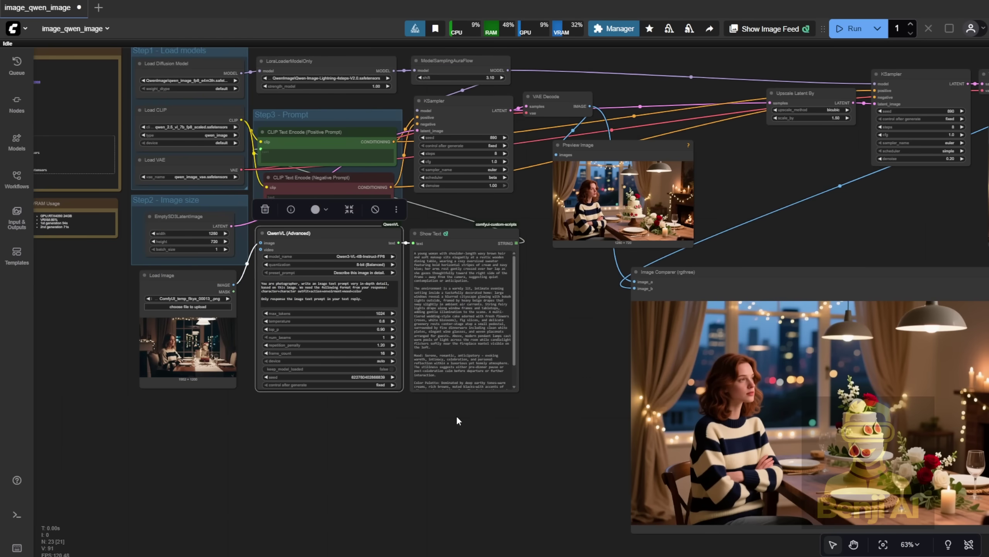
{"action": "left_click", "coordinate": [499, 236]}
{"action": "left_click", "coordinate": [583, 311]}
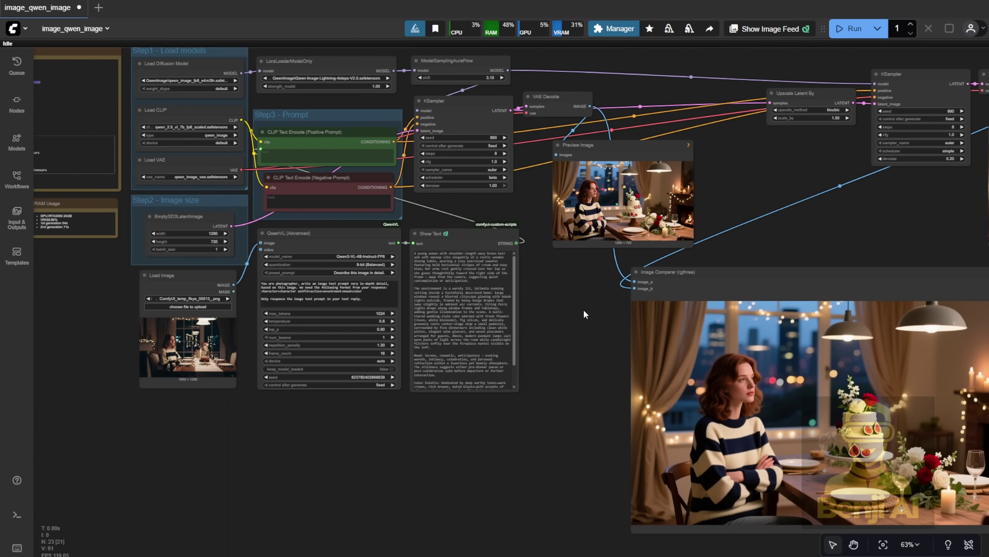
{"action": "left_click_drag", "start_coordinate": [583, 309], "coordinate": [471, 311]}
{"action": "scroll", "coordinate": [472, 312], "scroll_direction": "down", "scroll_amount": 2}
{"action": "left_click_drag", "start_coordinate": [655, 247], "coordinate": [562, 245]}
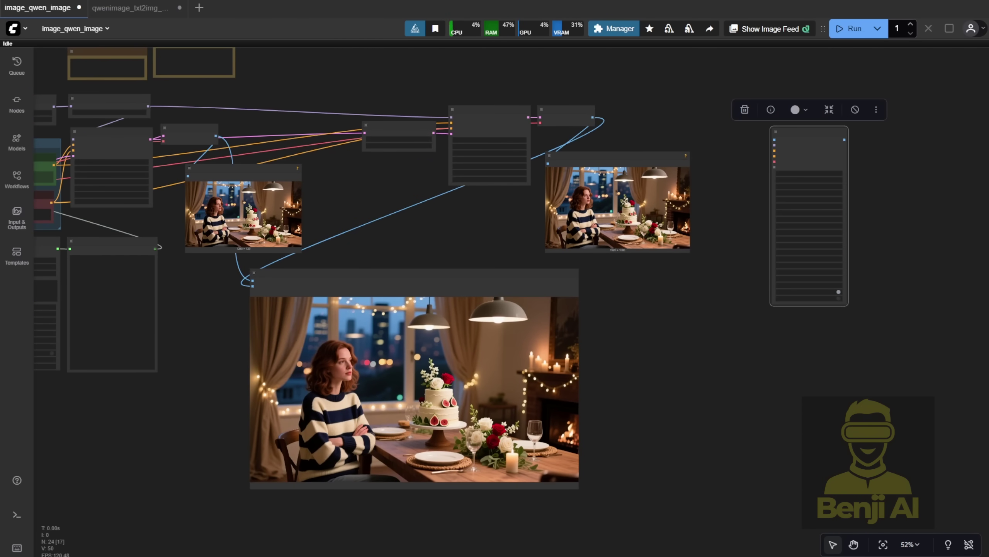
- Add an Ultimate SD Upscale node and feed its upscale_model input from a Load Upscale Model node using RealESRGAN_x4plus.pth
{"action": "scroll", "coordinate": [824, 135], "scroll_direction": "up", "scroll_amount": 3}
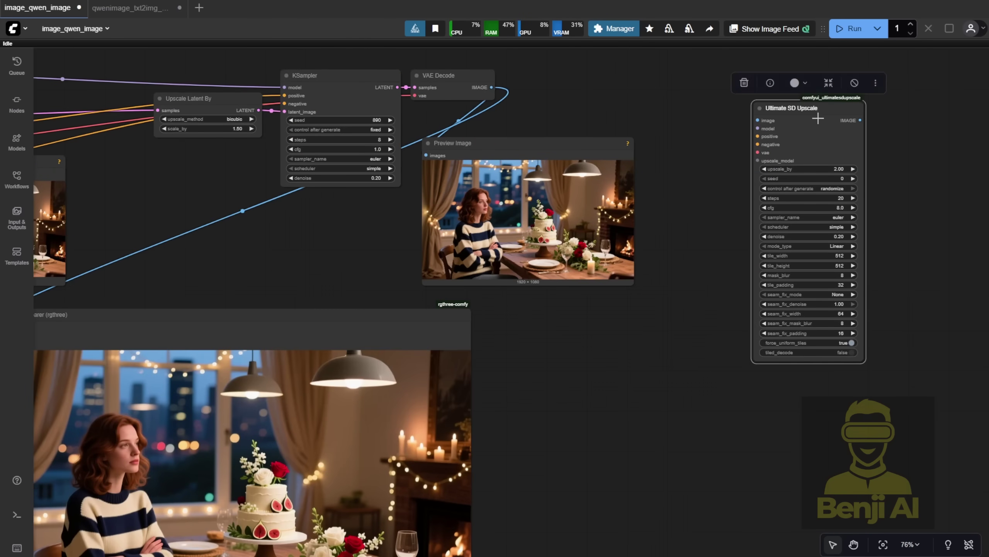
{"action": "scroll", "coordinate": [687, 190], "scroll_direction": "up", "scroll_amount": 5}
{"action": "left_click_drag", "start_coordinate": [720, 176], "coordinate": [630, 269]}
{"action": "scroll", "coordinate": [685, 216], "scroll_direction": "up", "scroll_amount": 1}
{"action": "left_click_drag", "start_coordinate": [703, 240], "coordinate": [615, 71]}
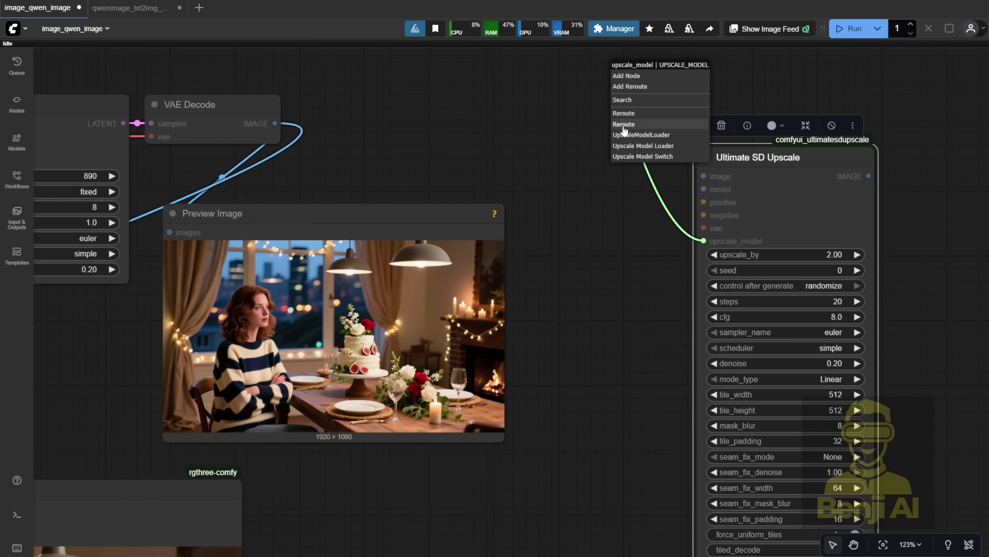
{"action": "left_click", "coordinate": [684, 139]}
{"action": "left_click", "coordinate": [718, 98]}
{"action": "left_click", "coordinate": [754, 171]}
- Place Load Upscale Model above Ultimate SD Upscale and connect the second VAE Decode's image to the upscaler's image input
{"action": "left_click_drag", "start_coordinate": [858, 61], "coordinate": [676, 115]}
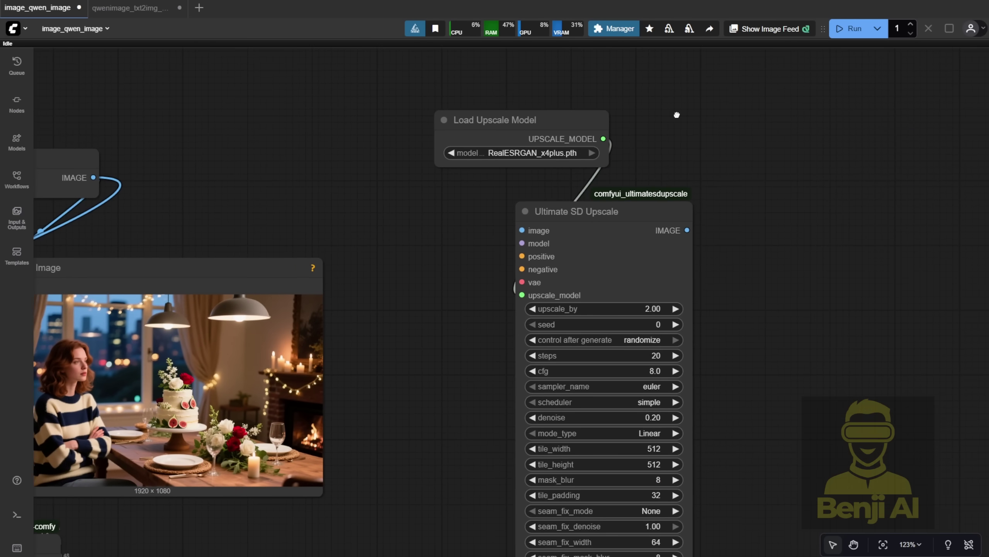
{"action": "left_click_drag", "start_coordinate": [535, 124], "coordinate": [613, 126]}
{"action": "left_click", "coordinate": [406, 221]}
{"action": "left_click_drag", "start_coordinate": [422, 155], "coordinate": [741, 194]}
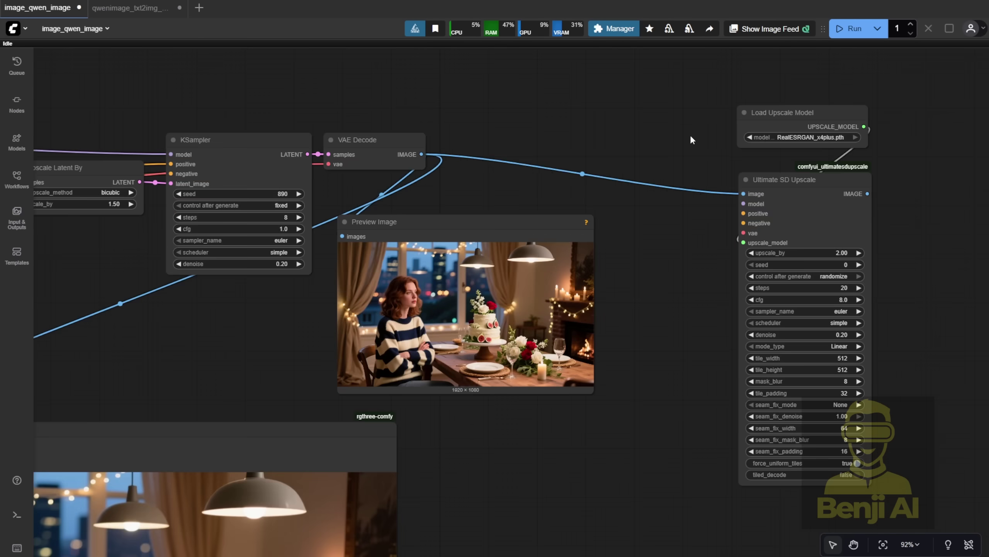
- Connect Ultimate SD Upscale's vae input to the workflow's VAE and its positive and negative inputs to the two CLIP Text Encode nodes
{"action": "scroll", "coordinate": [691, 137], "scroll_direction": "down", "scroll_amount": 3}
{"action": "left_click_drag", "start_coordinate": [682, 145], "coordinate": [609, 144]}
{"action": "left_click_drag", "start_coordinate": [635, 98], "coordinate": [714, 144]}
{"action": "left_click_drag", "start_coordinate": [406, 198], "coordinate": [400, 183]}
{"action": "left_click", "coordinate": [420, 95]}
{"action": "scroll", "coordinate": [420, 96], "scroll_direction": "down", "scroll_amount": 3}
{"action": "left_click_drag", "start_coordinate": [420, 96], "coordinate": [751, 88]}
{"action": "scroll", "coordinate": [751, 88], "scroll_direction": "down", "scroll_amount": 2}
{"action": "left_click_drag", "start_coordinate": [197, 177], "coordinate": [914, 134]}
{"action": "scroll", "coordinate": [819, 105], "scroll_direction": "up", "scroll_amount": 2}
{"action": "left_click_drag", "start_coordinate": [190, 206], "coordinate": [914, 139]}
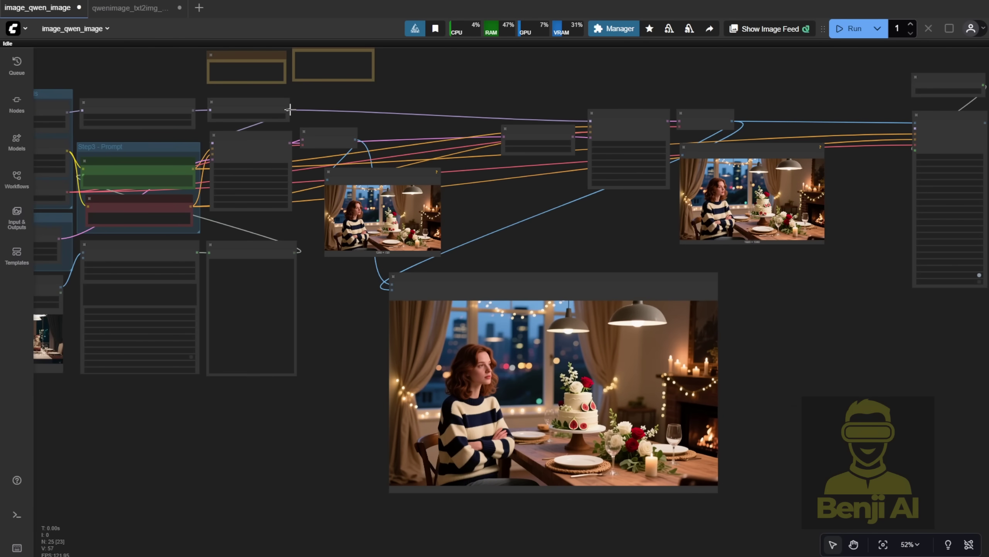
- Connect ModelSamplingAuraFlow's MODEL output to Ultimate SD Upscale's model input and bring Load Upscale Model closer to the upscaler
{"action": "left_click_drag", "start_coordinate": [287, 110], "coordinate": [918, 128]}
{"action": "left_click_drag", "start_coordinate": [816, 90], "coordinate": [507, 89]}
{"action": "scroll", "coordinate": [662, 135], "scroll_direction": "up", "scroll_amount": 8}
{"action": "left_click_drag", "start_coordinate": [733, 111], "coordinate": [727, 168]}
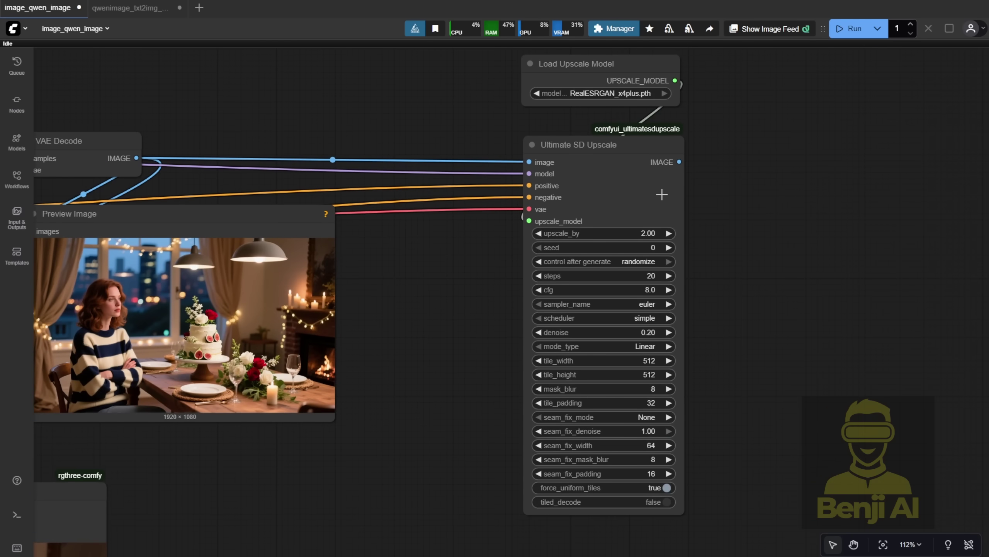
{"action": "left_click_drag", "start_coordinate": [624, 88], "coordinate": [624, 101]}
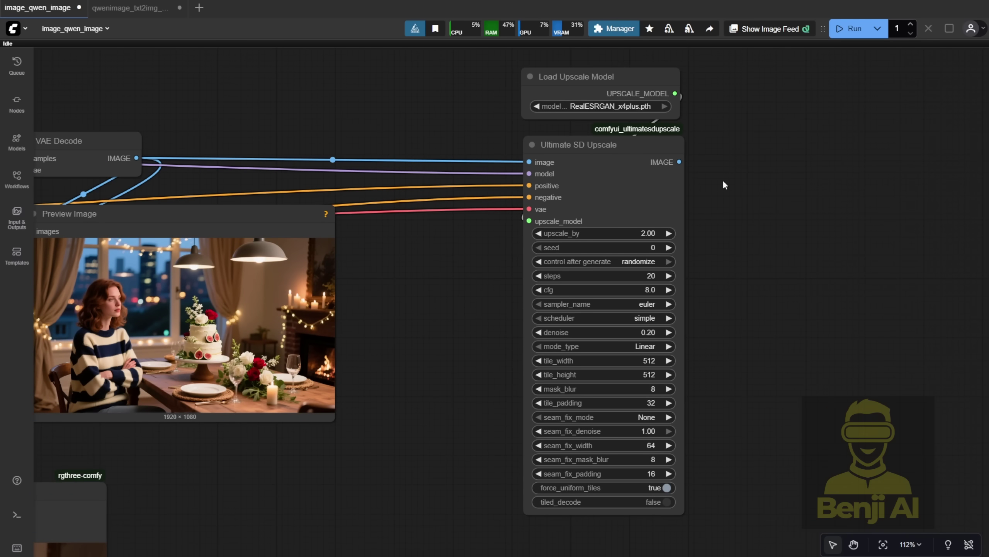
- Add a Preview Image node on Ultimate SD Upscale's IMAGE output and enlarge it
{"action": "left_click_drag", "start_coordinate": [680, 162], "coordinate": [713, 188]}
{"action": "left_click", "coordinate": [734, 296]}
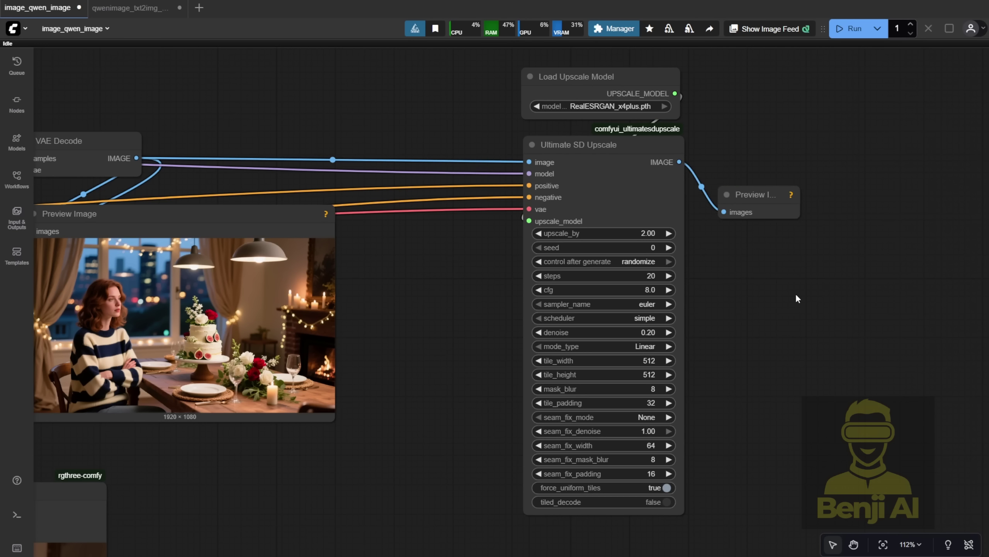
{"action": "left_click_drag", "start_coordinate": [798, 218], "coordinate": [958, 375]}
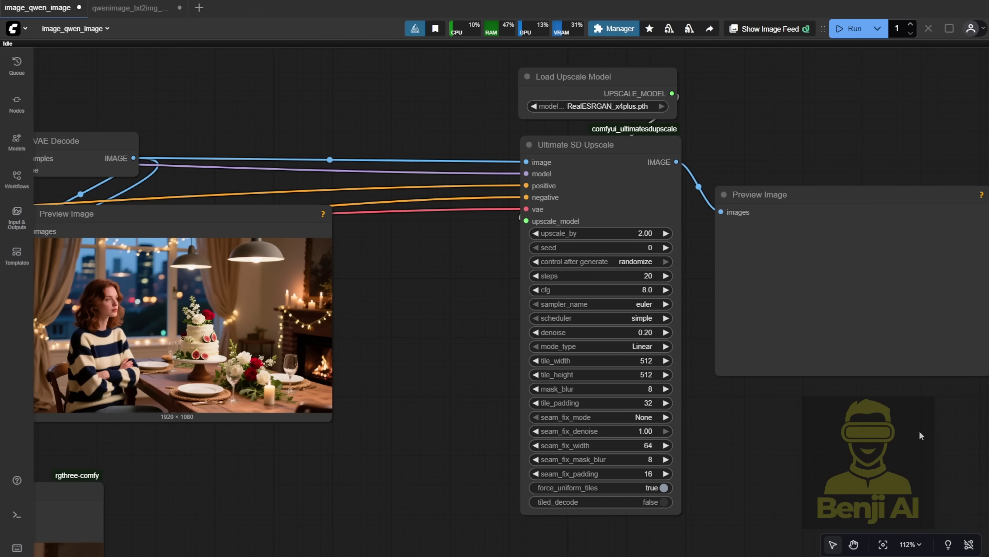
{"action": "scroll", "coordinate": [919, 430], "scroll_direction": "down", "scroll_amount": 3}
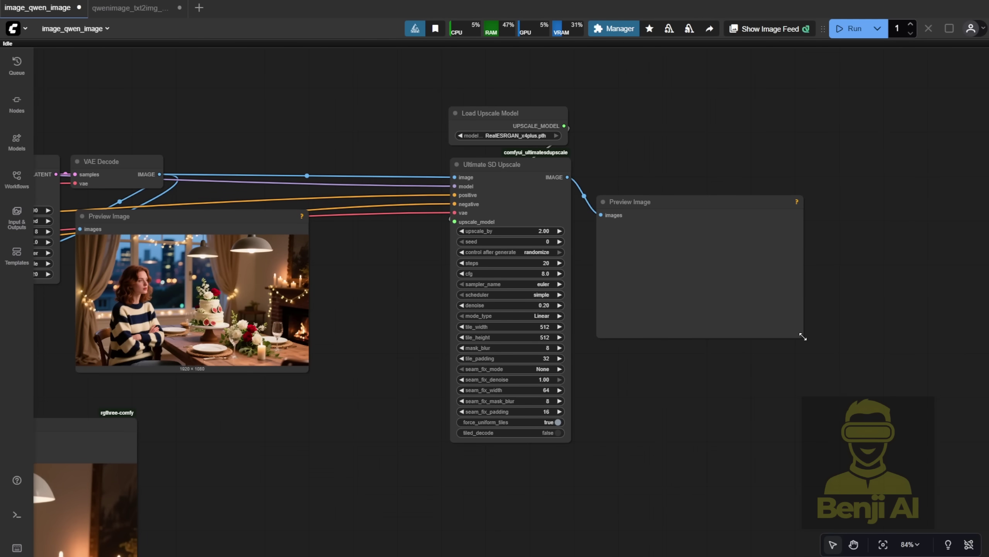
{"action": "left_click_drag", "start_coordinate": [802, 336], "coordinate": [869, 372]}
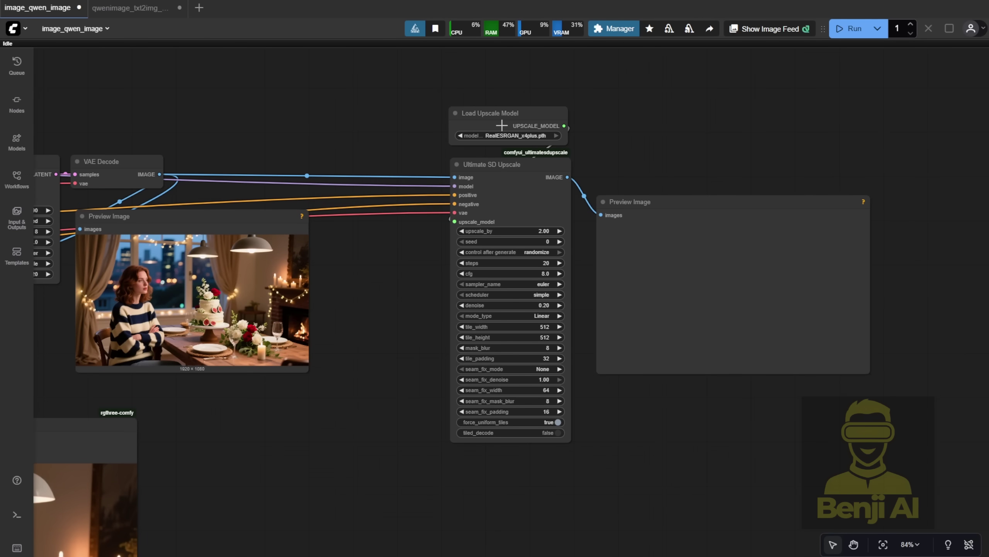
- Move Load Upscale Model, Ultimate SD Upscale and its Preview Image together, closer to the second-pass preview
{"action": "left_click_drag", "start_coordinate": [469, 100], "coordinate": [557, 205]}
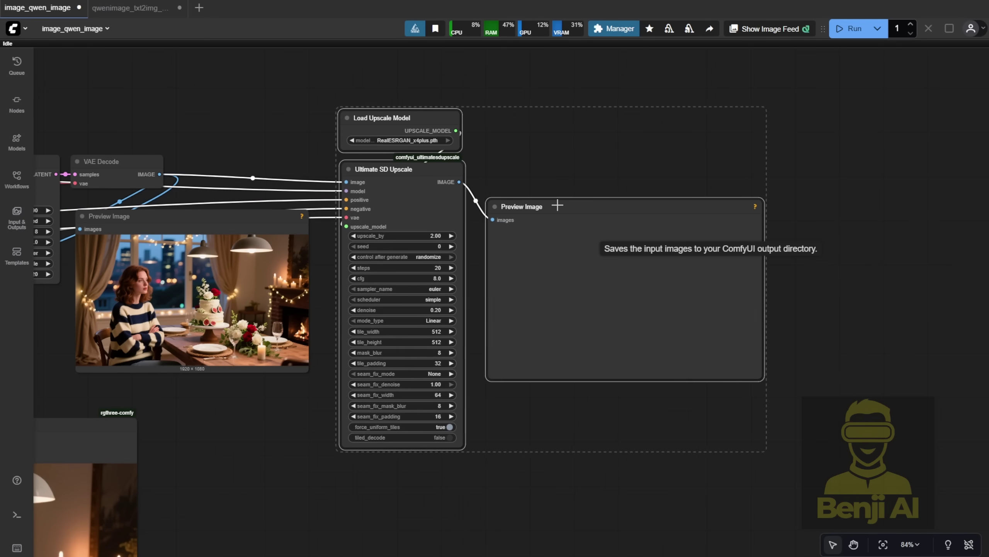
{"action": "scroll", "coordinate": [558, 160], "scroll_direction": "down", "scroll_amount": 2}
{"action": "left_click_drag", "start_coordinate": [559, 159], "coordinate": [806, 156]}
{"action": "scroll", "coordinate": [773, 163], "scroll_direction": "up", "scroll_amount": 1}
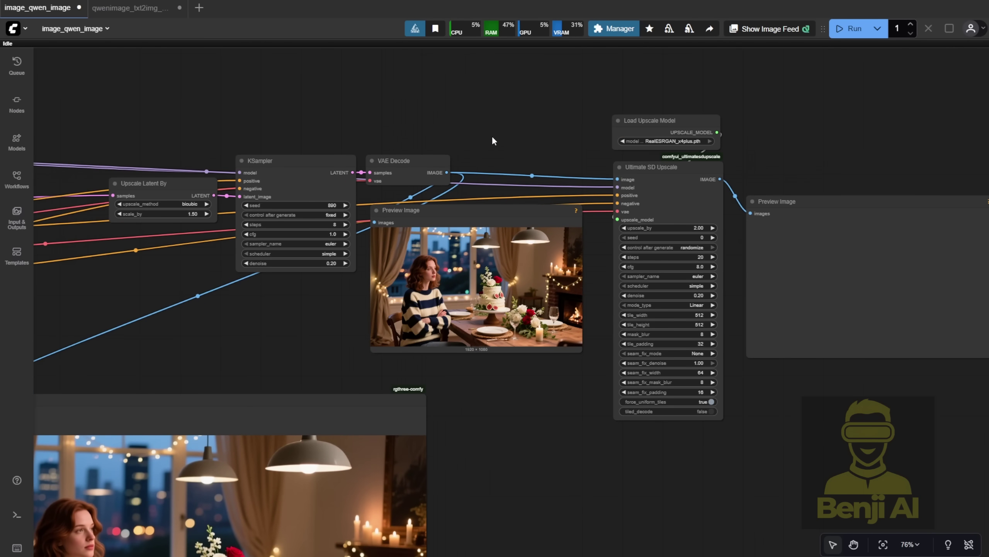
- Search the nodes for "image size" and add the Comfy Core Get Image Size node above the second-pass preview
{"action": "double_click", "coordinate": [527, 141]}
{"action": "type", "text": "Co"}
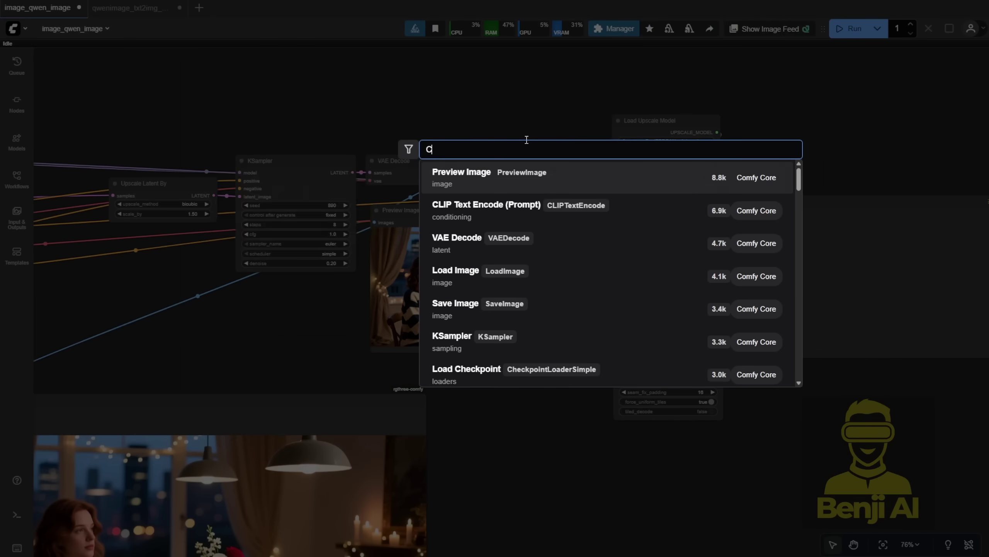
{"action": "type", "text": "n"}
{"action": "key", "text": "BackSpace"}
{"action": "key", "text": "BackSpace"}
{"action": "key", "text": "BackSpace"}
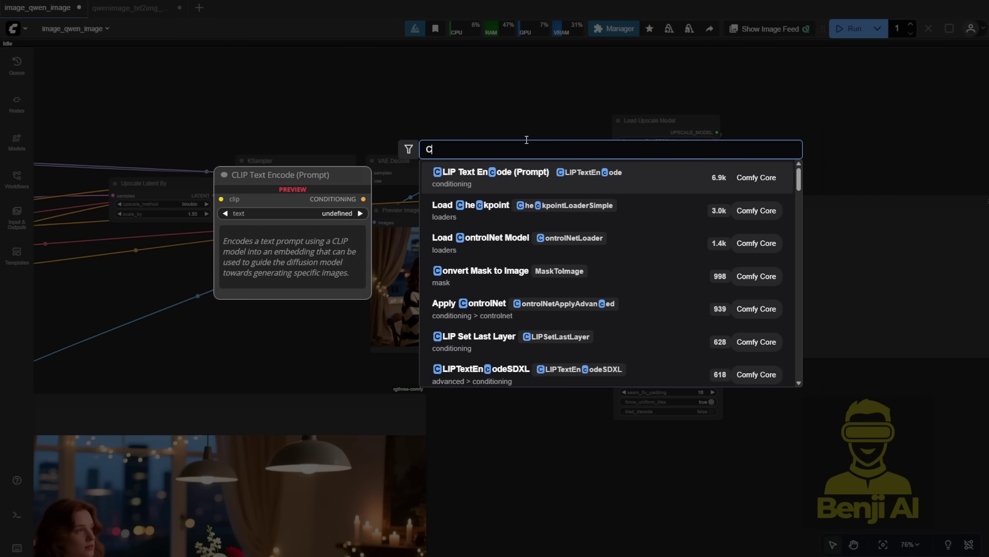
{"action": "type", "text": "image"}
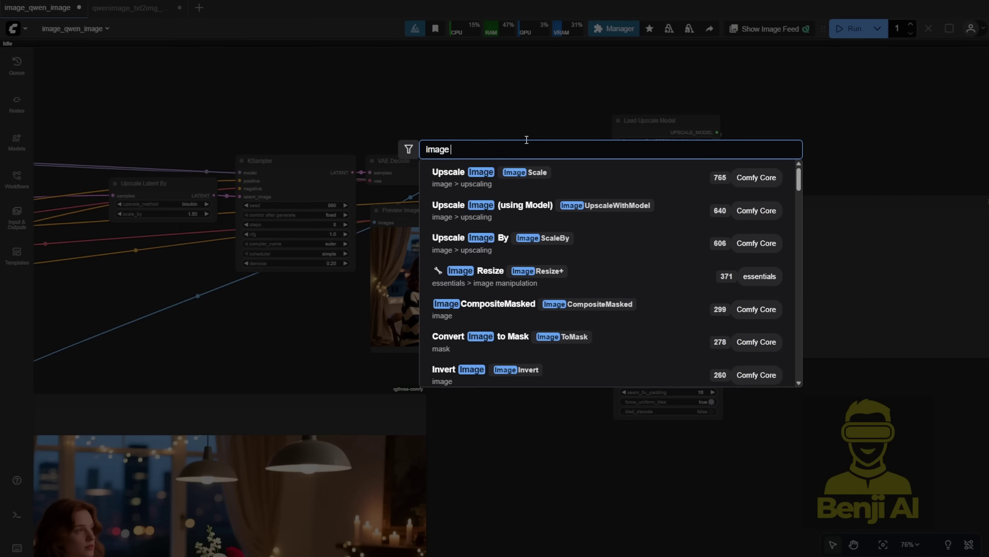
{"action": "type", "text": " size"}
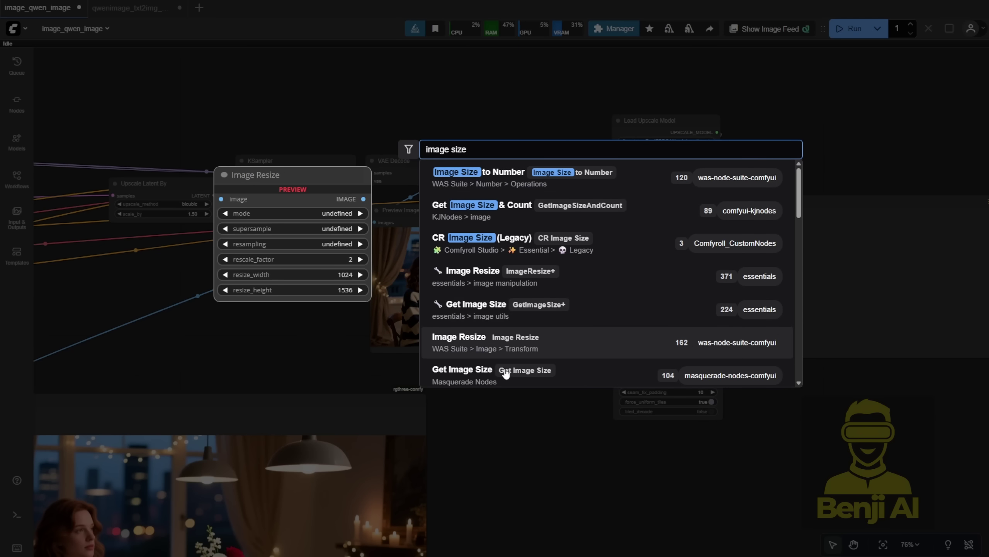
{"action": "scroll", "coordinate": [522, 302], "scroll_direction": "down", "scroll_amount": 3}
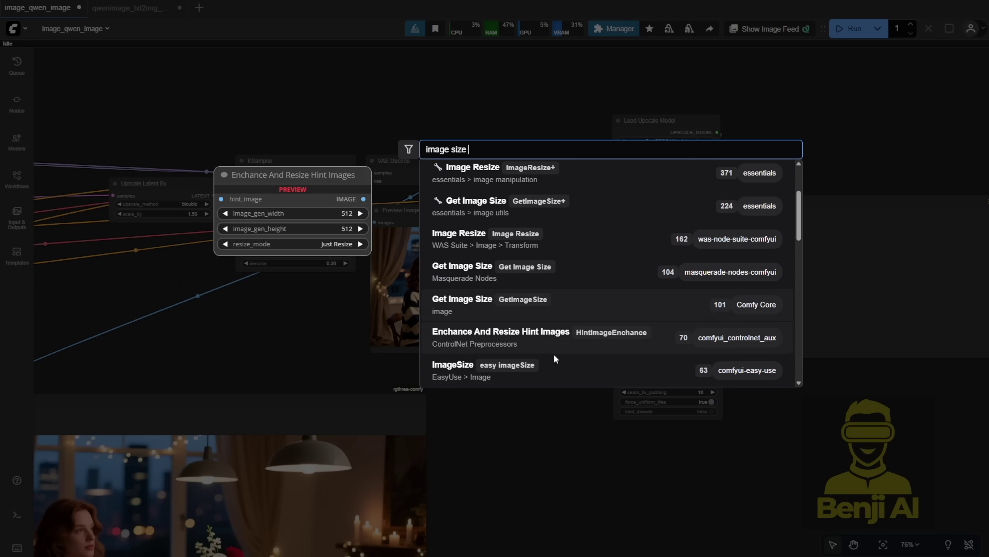
{"action": "scroll", "coordinate": [551, 358], "scroll_direction": "down", "scroll_amount": 3}
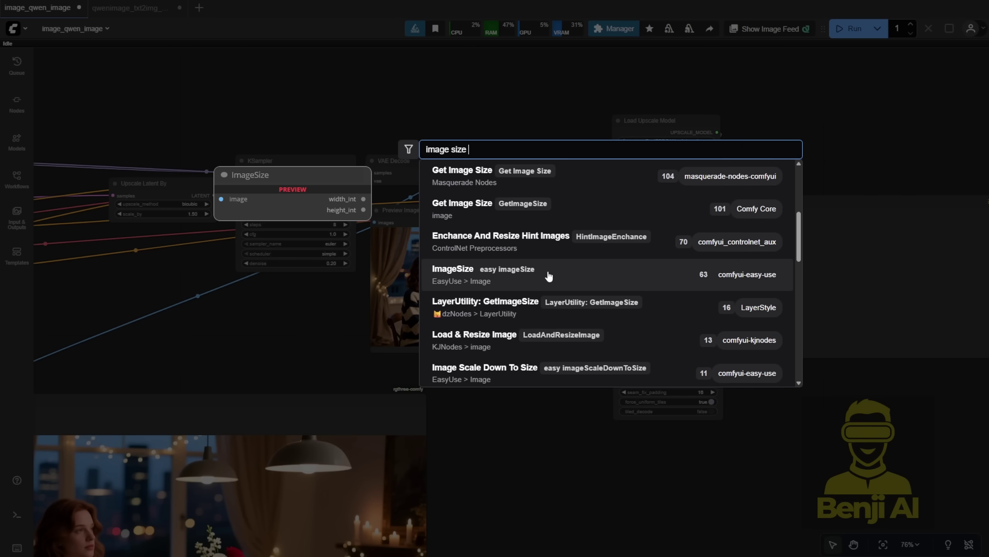
{"action": "left_click", "coordinate": [549, 203]}
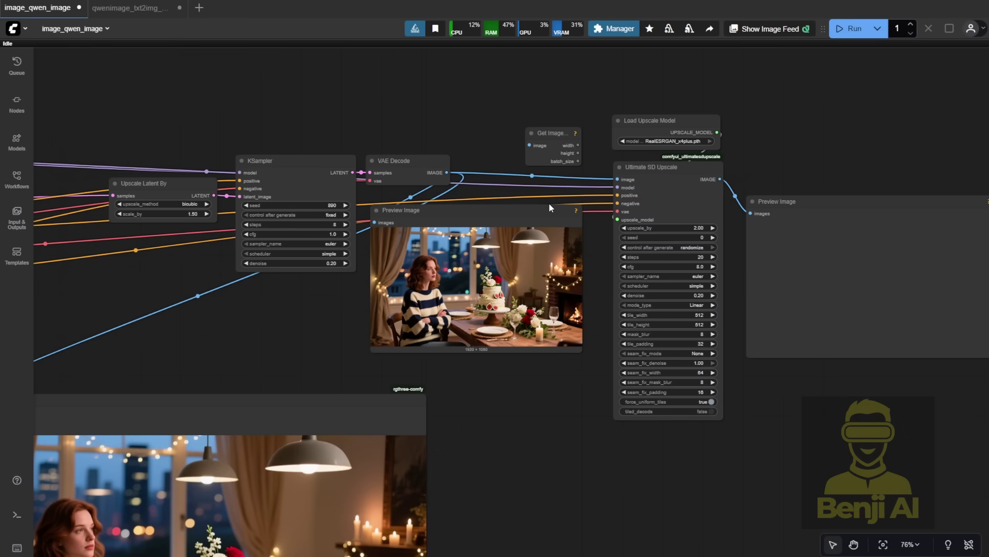
- Connect the second-pass VAE Decode's IMAGE to Get Image Size, and its width and height to Ultimate SD Upscale's tile_width and tile_height
{"action": "scroll", "coordinate": [549, 201], "scroll_direction": "up", "scroll_amount": 4}
{"action": "left_click_drag", "start_coordinate": [400, 158], "coordinate": [540, 146]}
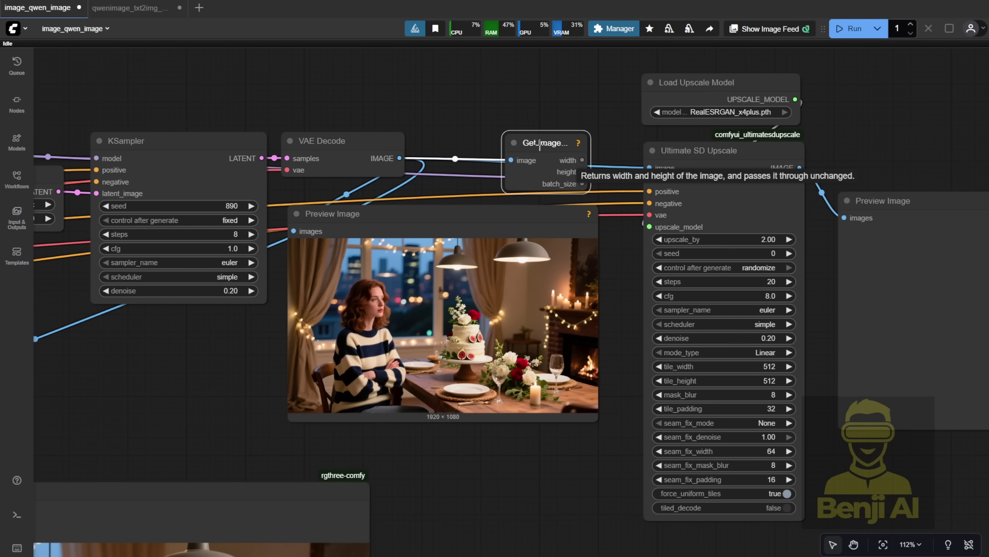
{"action": "left_click", "coordinate": [603, 144]}
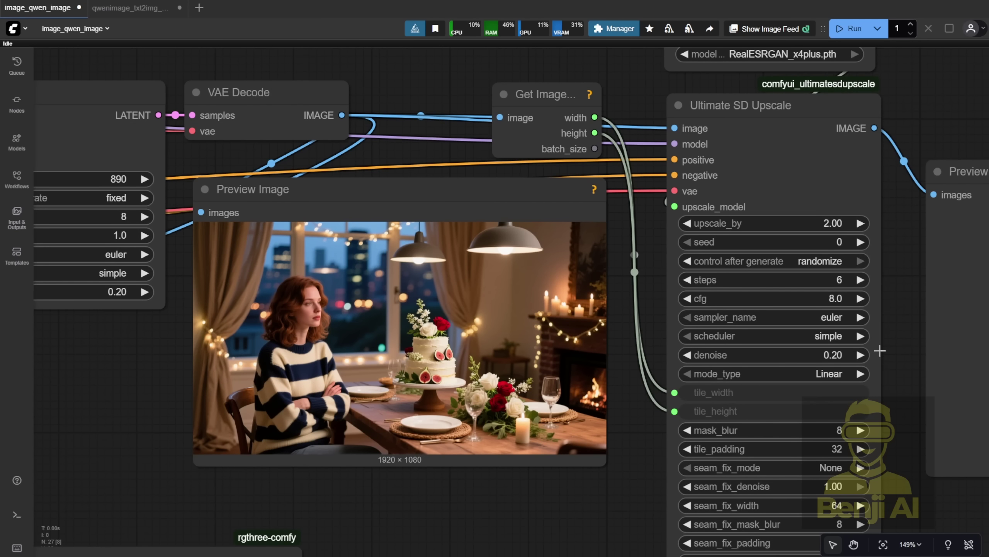
{"action": "scroll", "coordinate": [879, 348], "scroll_direction": "up", "scroll_amount": 3}
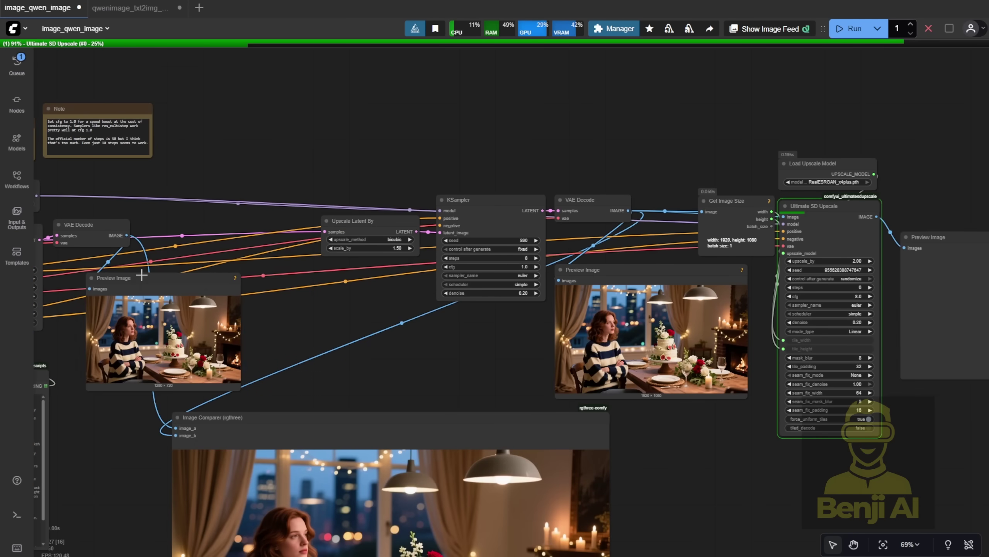
- Set Ultimate SD Upscale's cfg to 1.0 and seam_fix_denoise to 0.20, and view its output in a second Image Comparer
{"action": "left_click_drag", "start_coordinate": [448, 359], "coordinate": [34, 301]}
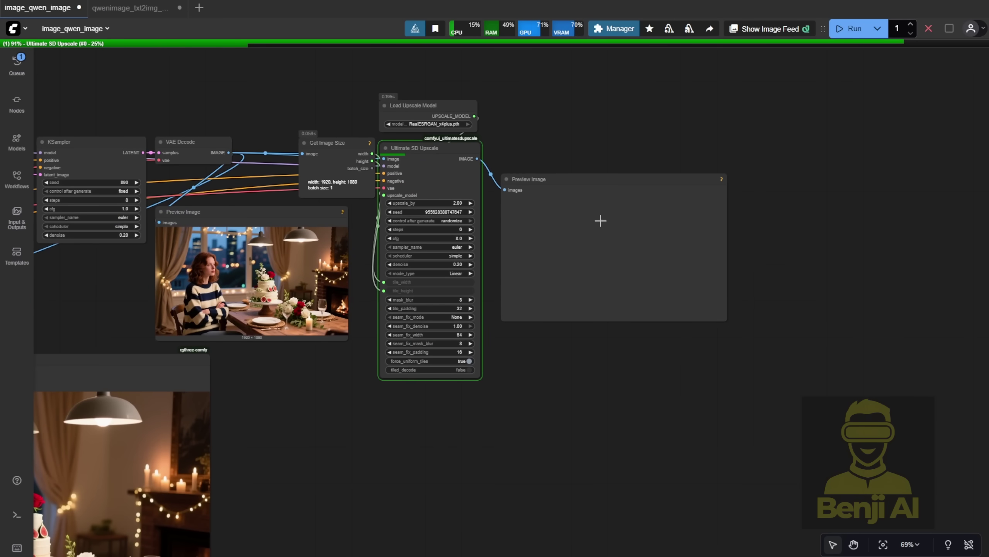
{"action": "left_click", "coordinate": [599, 188]}
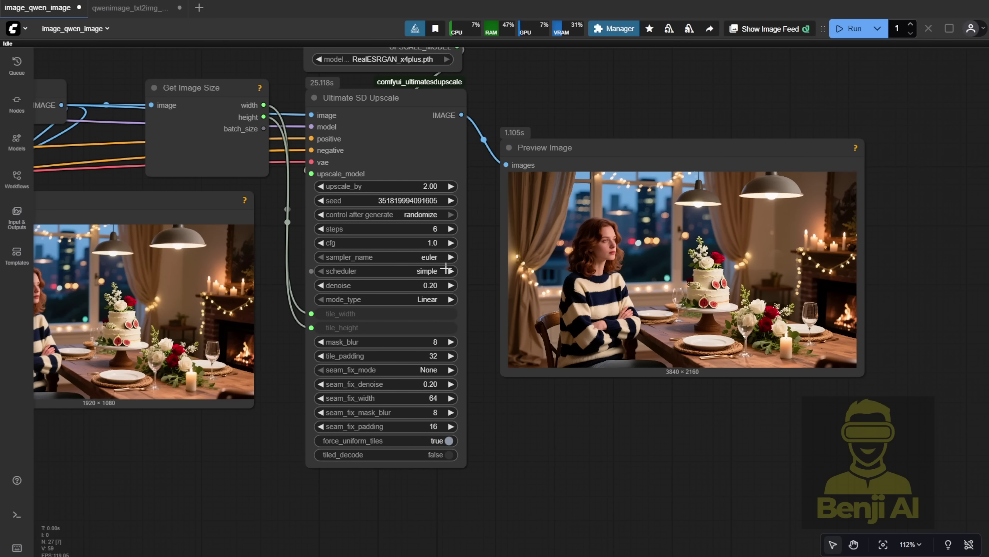
{"action": "scroll", "coordinate": [713, 203], "scroll_direction": "up", "scroll_amount": 7}
{"action": "left_click_drag", "start_coordinate": [268, 368], "coordinate": [156, 335]}
{"action": "scroll", "coordinate": [375, 228], "scroll_direction": "up", "scroll_amount": 4}
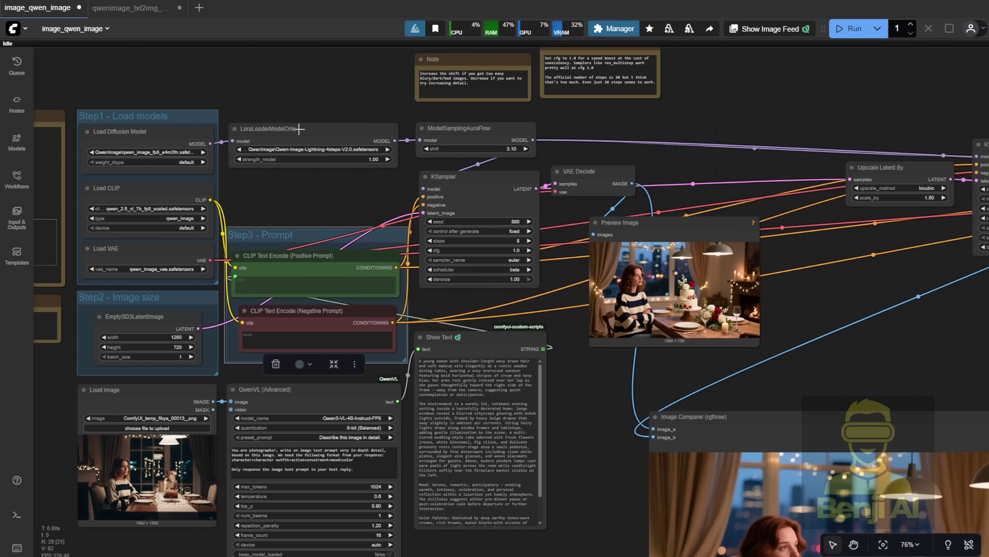
- Duplicate the LoraLoaderModelOnly node below the original and select QwenImage\Cxxsomi_Qwen.safetensors as its LoRA
{"action": "left_click", "coordinate": [300, 129]}
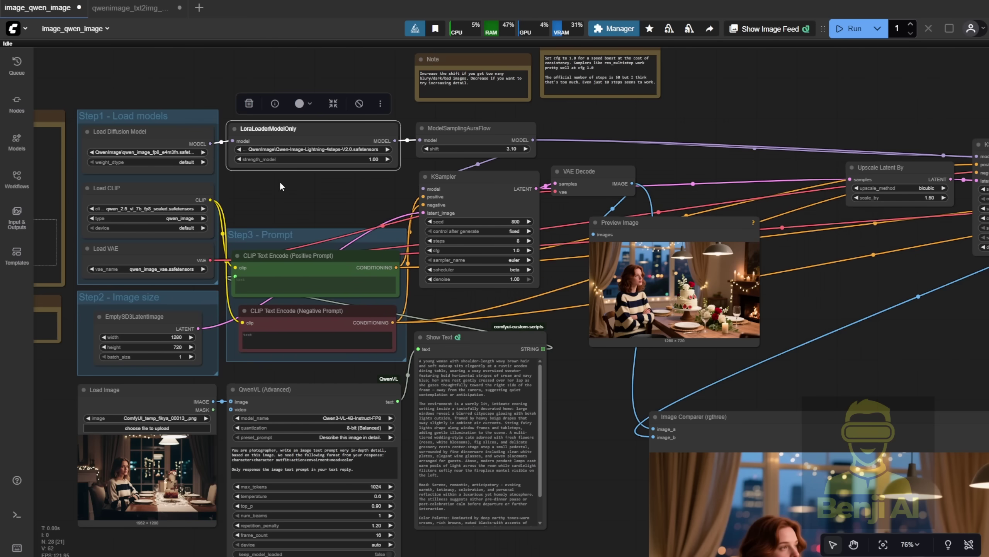
{"action": "key", "text": "ctrl+c"}
{"action": "key", "text": "ctrl+v"}
{"action": "scroll", "coordinate": [273, 187], "scroll_direction": "up", "scroll_amount": 8}
{"action": "left_click_drag", "start_coordinate": [280, 187], "coordinate": [206, 175]}
{"action": "left_click", "coordinate": [383, 217]}
{"action": "type", "text": "qwen"}
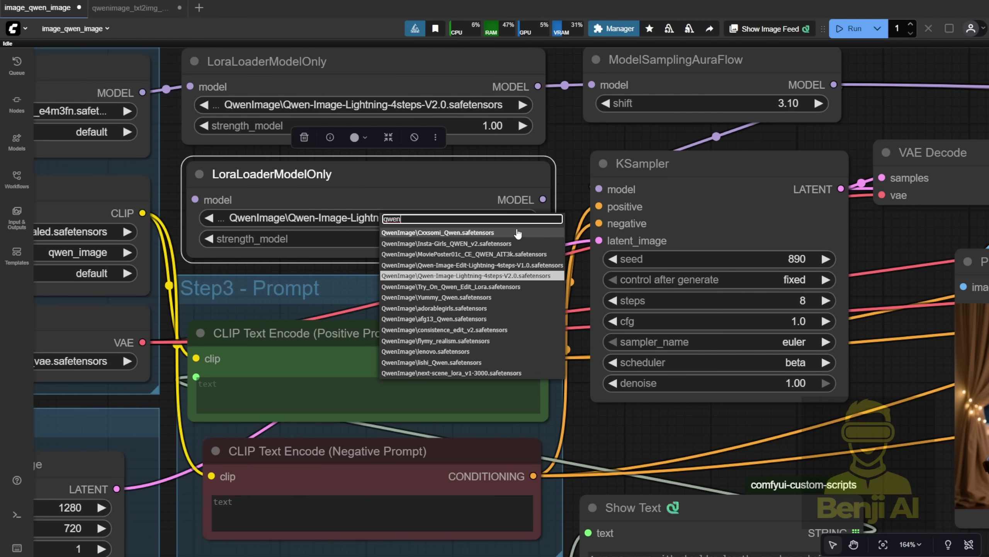
{"action": "left_click", "coordinate": [517, 232]}
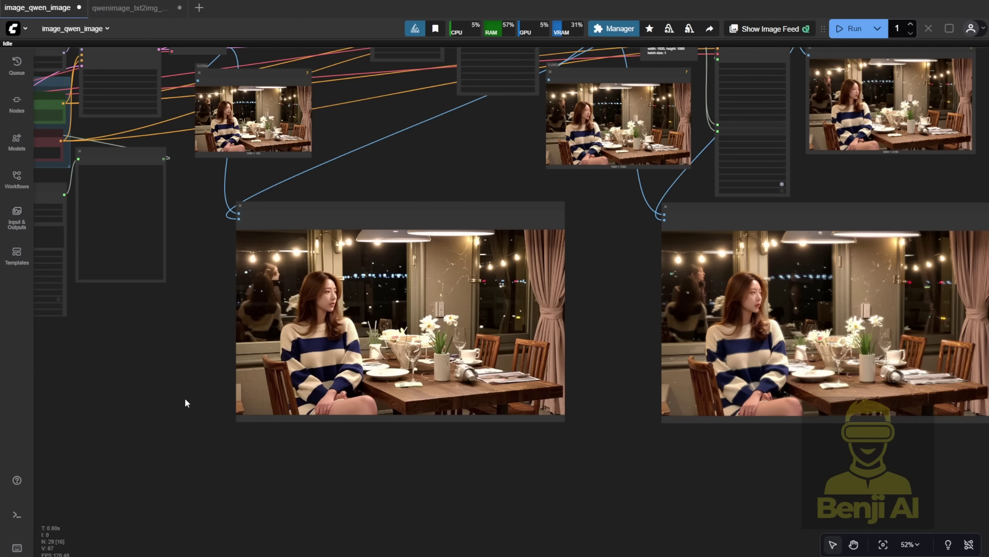
- Examine the generated images in both Image Comparer nodes, checking detail in the second-pass and final upscaled results
{"action": "scroll", "coordinate": [343, 442], "scroll_direction": "up", "scroll_amount": 5}
{"action": "scroll", "coordinate": [217, 310], "scroll_direction": "up", "scroll_amount": 4}
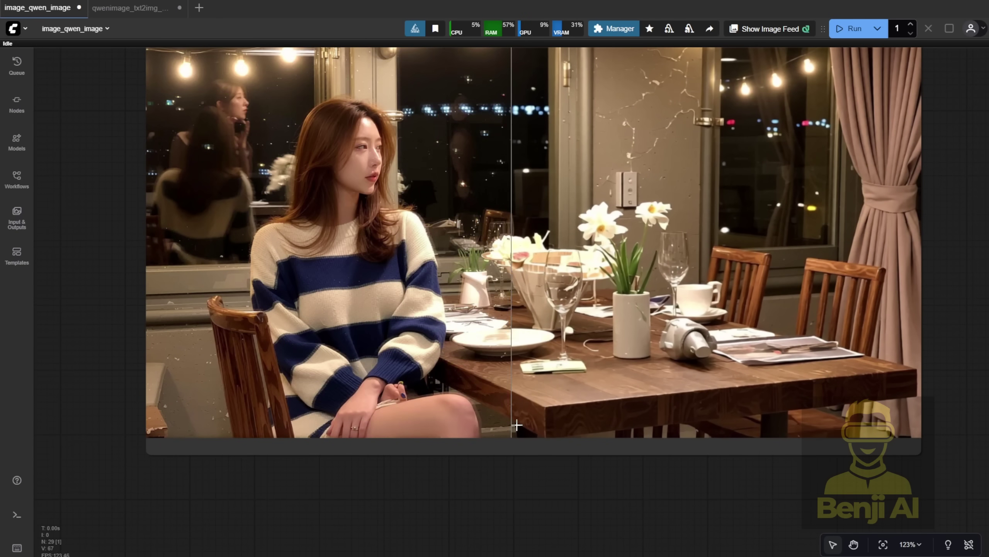
{"action": "scroll", "coordinate": [624, 425], "scroll_direction": "down", "scroll_amount": 4}
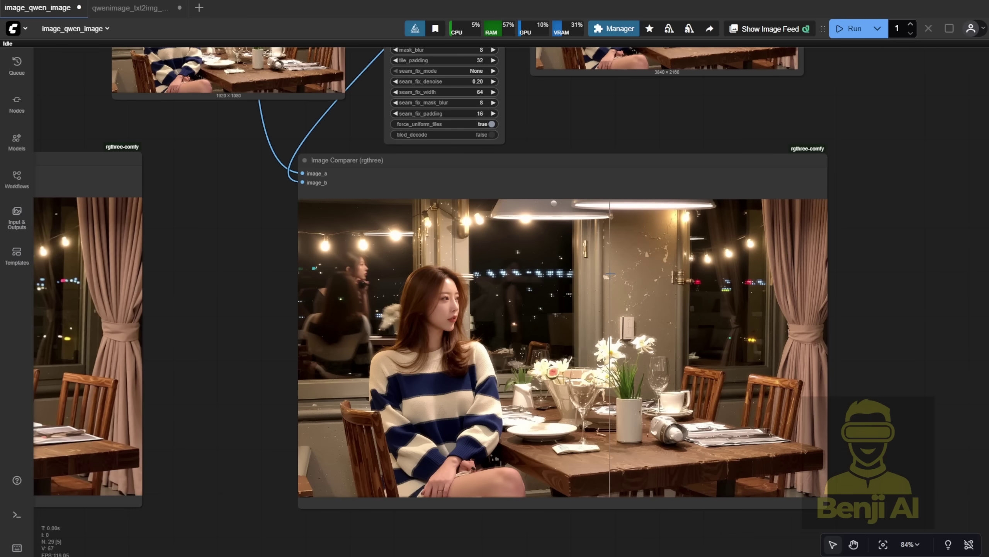
{"action": "scroll", "coordinate": [608, 271], "scroll_direction": "up", "scroll_amount": 3}
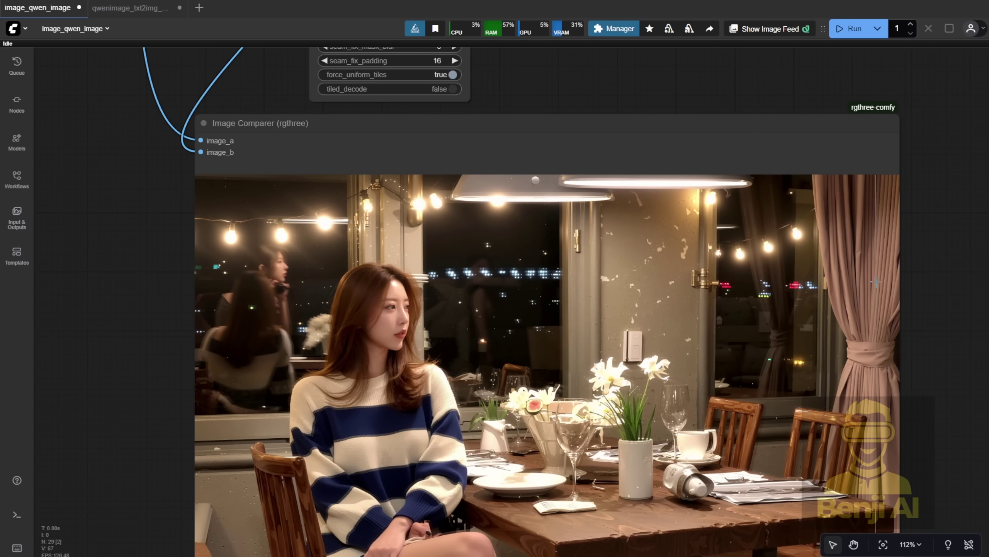
{"action": "scroll", "coordinate": [876, 282], "scroll_direction": "down", "scroll_amount": 1}
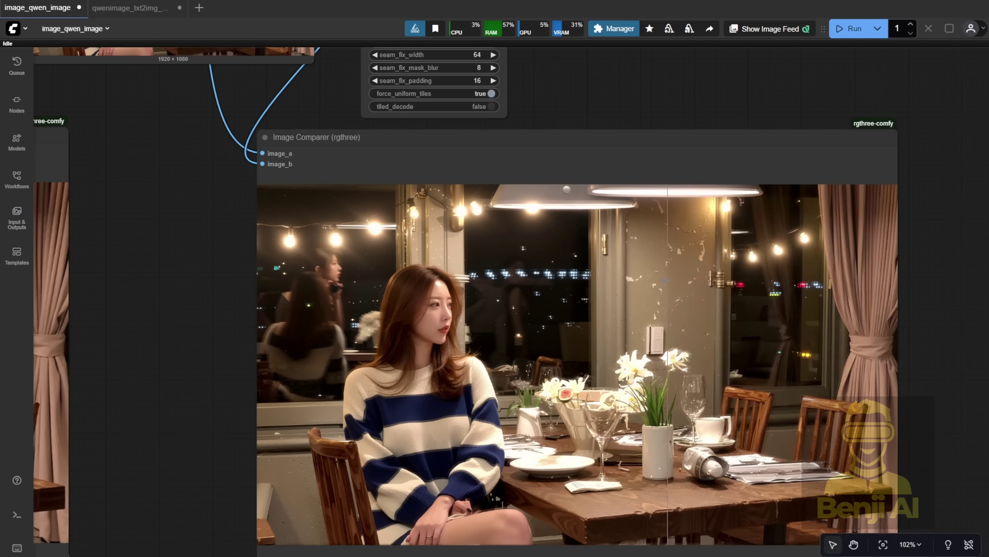
{"action": "scroll", "coordinate": [497, 299], "scroll_direction": "down", "scroll_amount": 8}
{"action": "left_click_drag", "start_coordinate": [326, 287], "coordinate": [584, 334]}
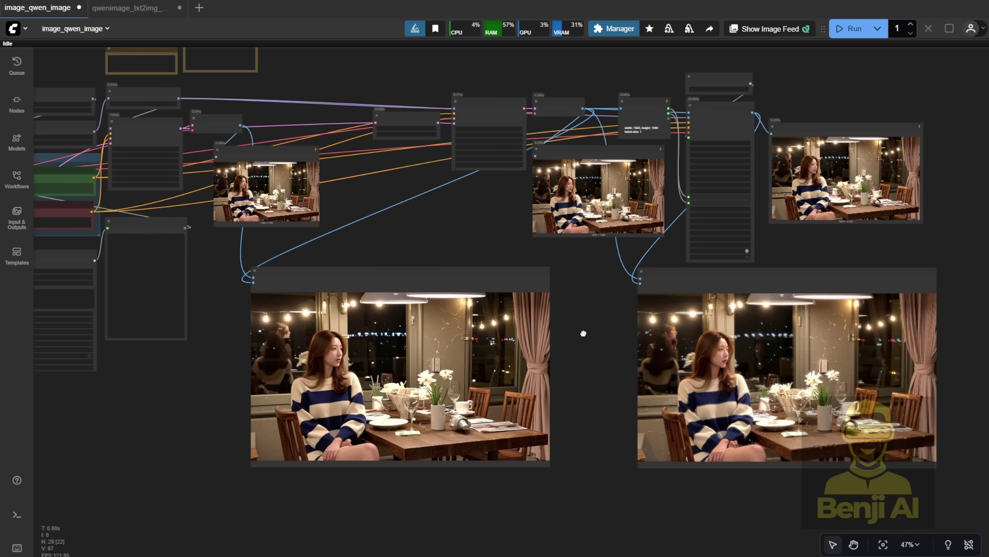
{"action": "scroll", "coordinate": [584, 336], "scroll_direction": "up", "scroll_amount": 1}
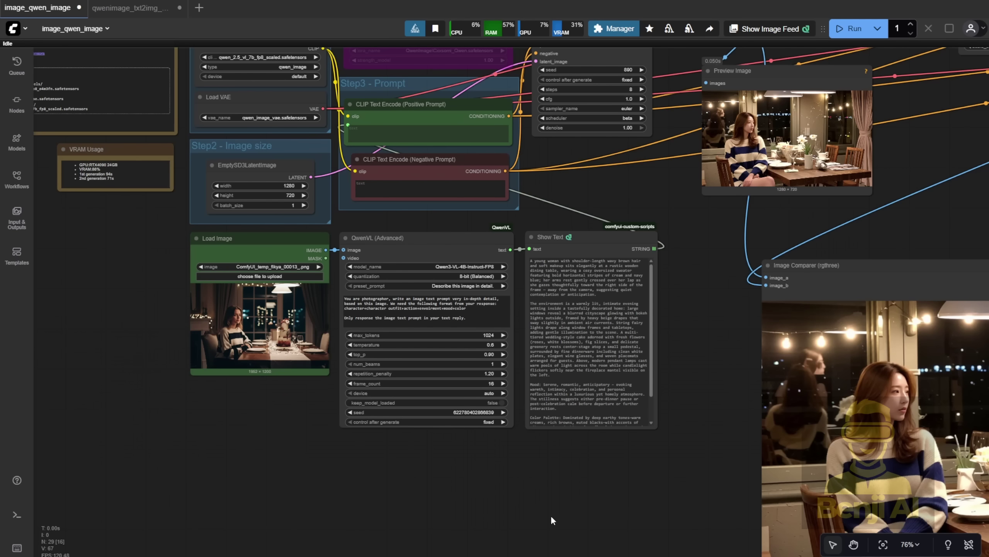
- Switch to the video_wan2_2_14B_t2v workflow and examine its Wan2.2 T2V fp8_scaled + 4 steps LoRA group
{"action": "left_click_drag", "start_coordinate": [552, 518], "coordinate": [205, 464]}
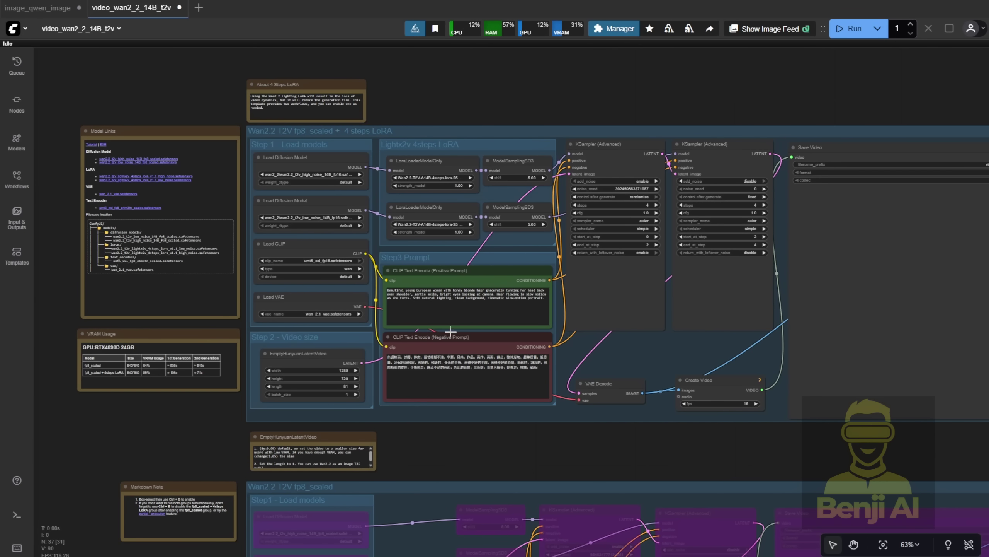
{"action": "scroll", "coordinate": [455, 256], "scroll_direction": "up", "scroll_amount": 3}
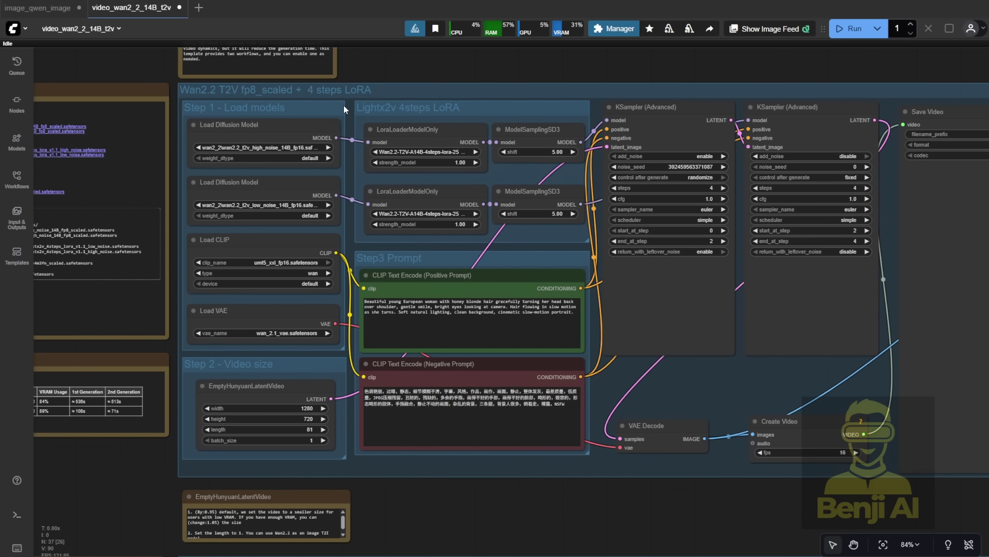
{"action": "left_click", "coordinate": [217, 88]}
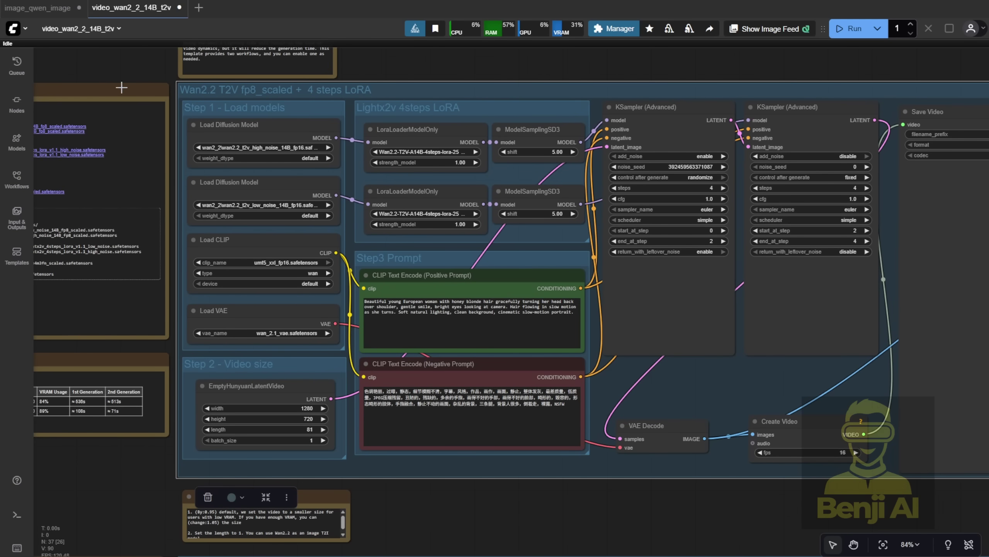
{"action": "scroll", "coordinate": [392, 77], "scroll_direction": "down", "scroll_amount": 4}
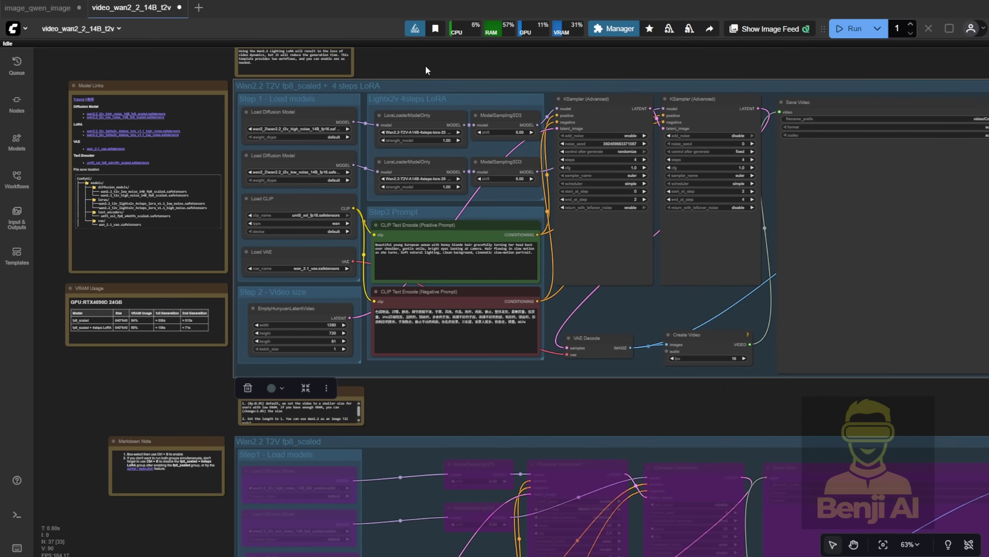
{"action": "left_click_drag", "start_coordinate": [425, 65], "coordinate": [300, 103]}
- Load the Wan 2.2 14B Text to Video template from the video templates, dismiss the missing-models notice, and close that workflow again
{"action": "left_click", "coordinate": [13, 29]}
{"action": "left_click", "coordinate": [65, 154]}
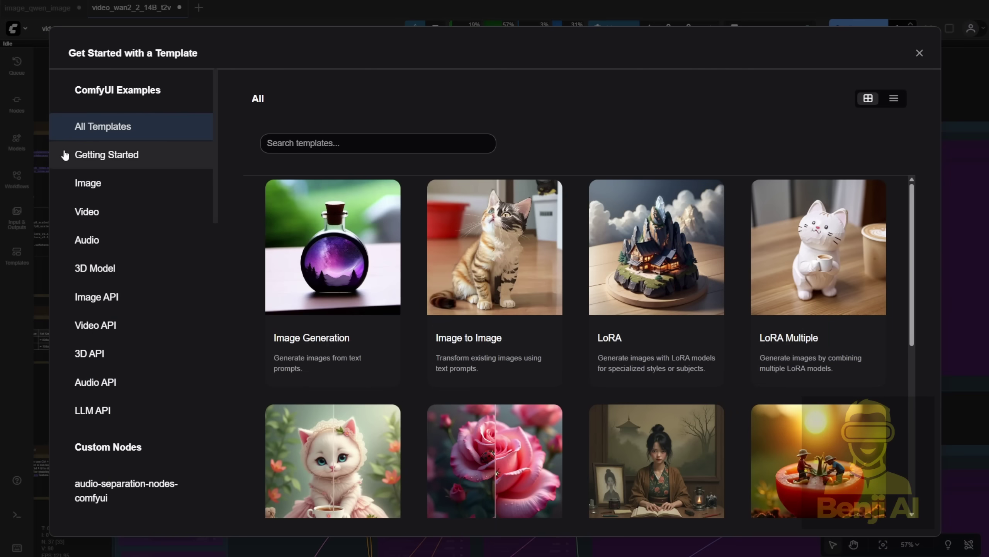
{"action": "left_click", "coordinate": [135, 211]}
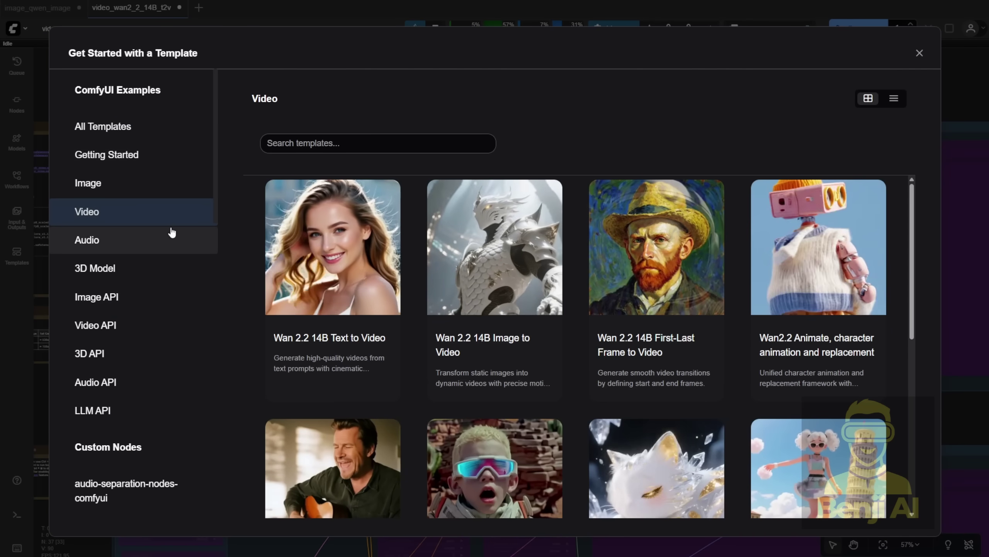
{"action": "left_click", "coordinate": [294, 291]}
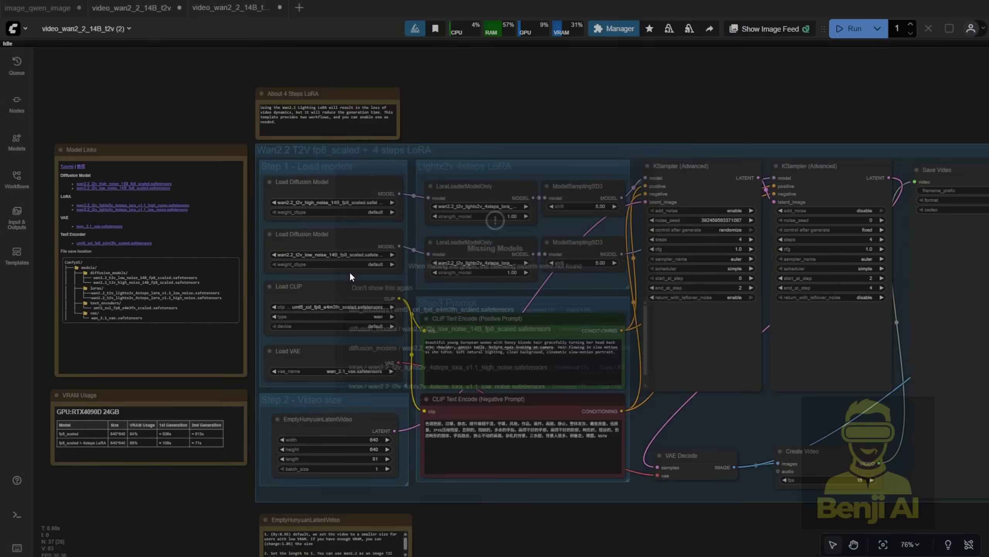
{"action": "left_click", "coordinate": [687, 151]}
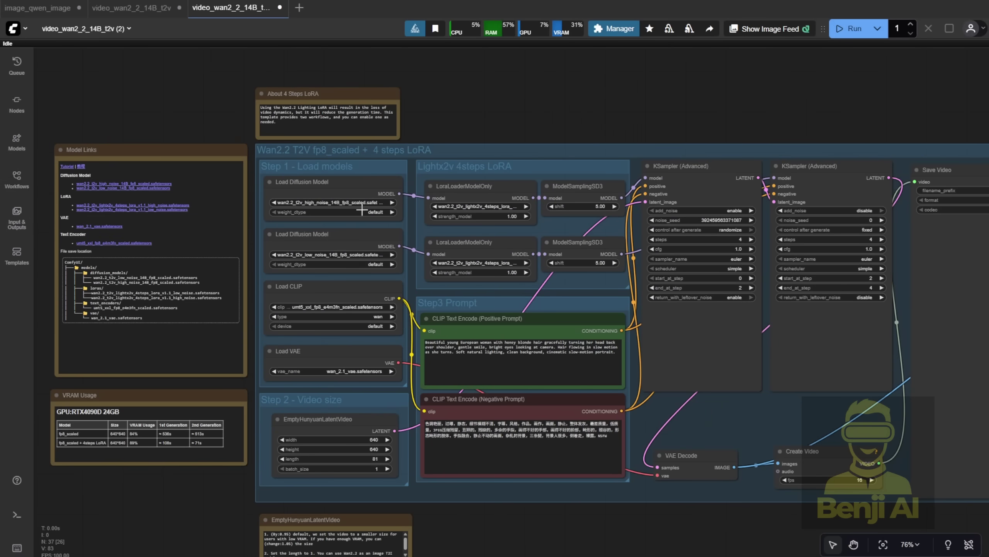
{"action": "left_click_drag", "start_coordinate": [558, 135], "coordinate": [368, 18]}
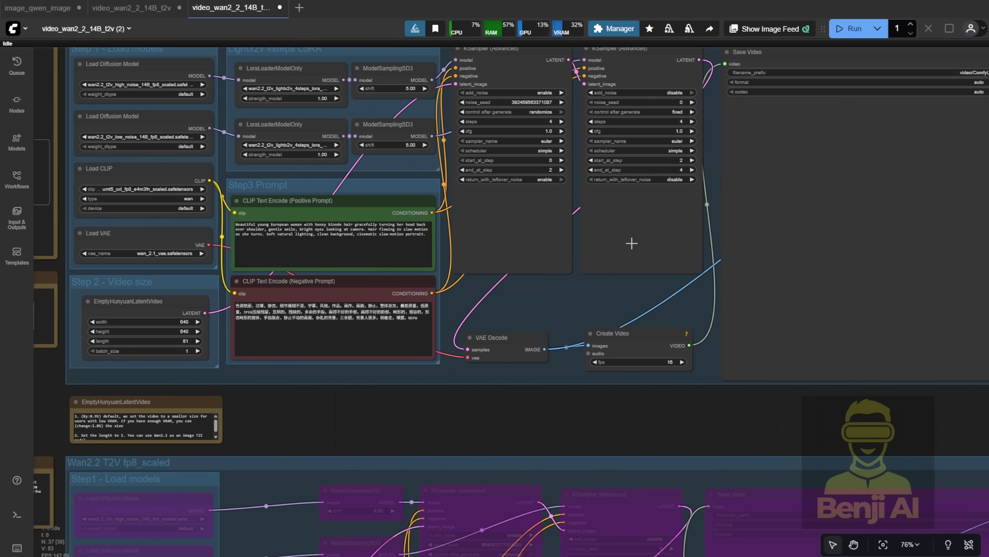
{"action": "left_click", "coordinate": [281, 8]}
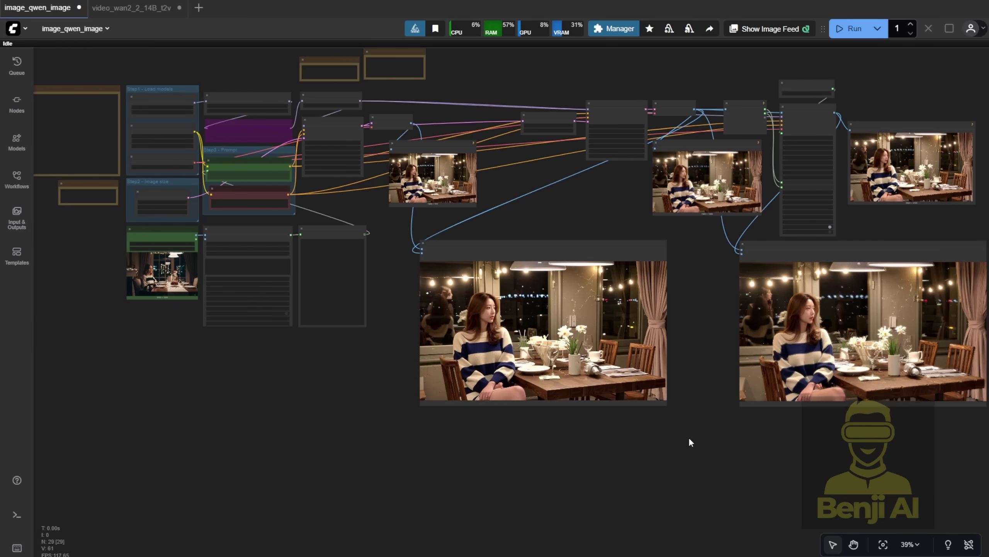
- Review the Qwen image workflow, then the model, prompt and sampler nodes of the Wan2.2 text-to-video workflow
{"action": "scroll", "coordinate": [221, 220], "scroll_direction": "up", "scroll_amount": 14}
{"action": "left_click", "coordinate": [202, 289]}
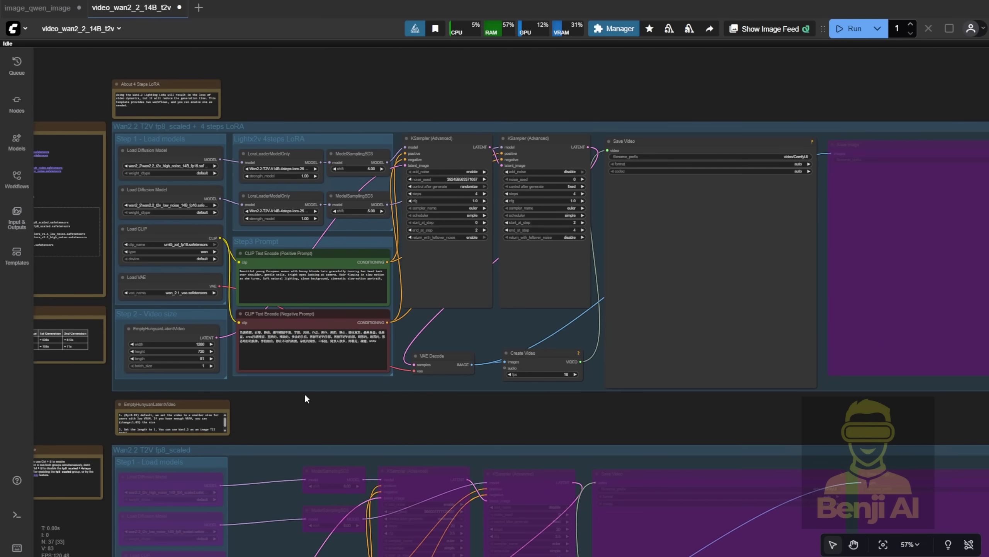
{"action": "scroll", "coordinate": [305, 394], "scroll_direction": "up", "scroll_amount": 4}
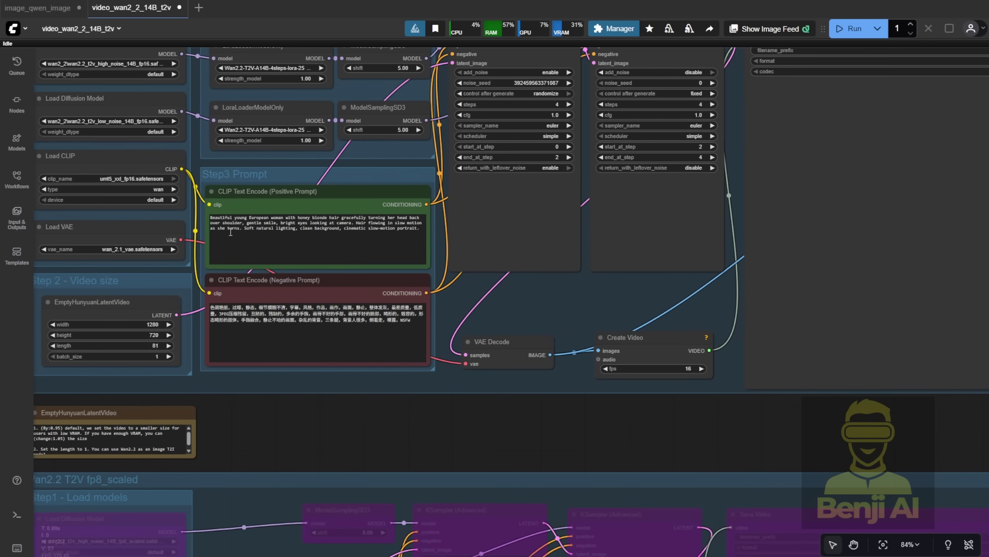
{"action": "scroll", "coordinate": [506, 328], "scroll_direction": "down", "scroll_amount": 2}
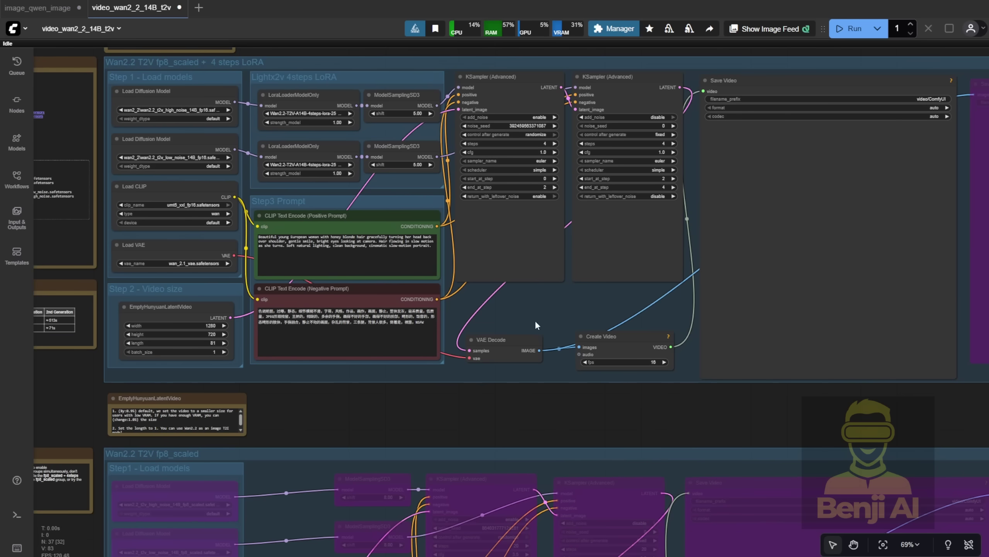
- Delete the Save Video node and the bypassed save node beside it in the Wan2.2 4 steps LoRA group
{"action": "left_click_drag", "start_coordinate": [536, 317], "coordinate": [314, 336]}
{"action": "left_click", "coordinate": [491, 104]}
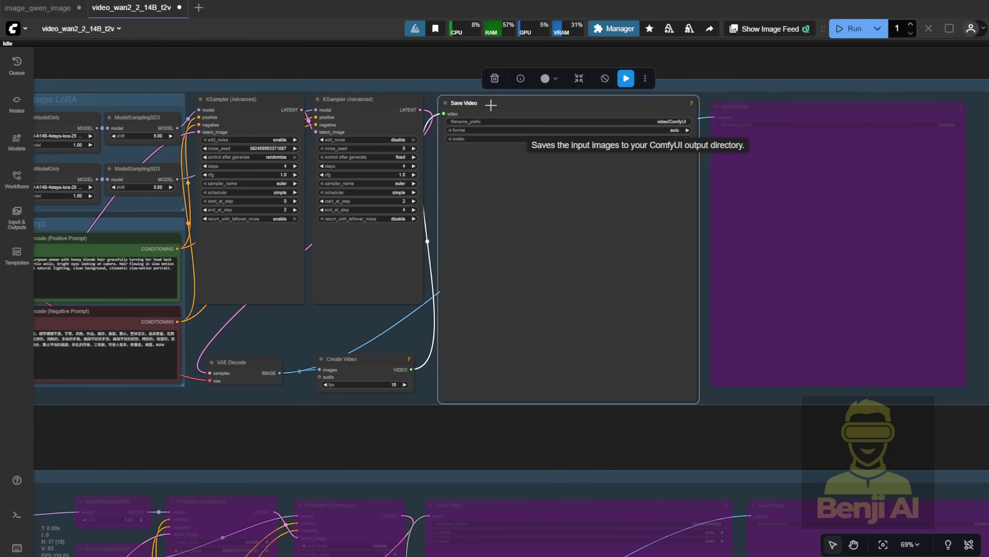
{"action": "key", "text": "Delete"}
{"action": "left_click", "coordinate": [764, 107]}
{"action": "key", "text": "Delete"}
- Add a Video Combine node in the freed space after the samplers and delete the Create Video node
{"action": "double_click", "coordinate": [427, 157]}
{"action": "type", "text": "V"}
{"action": "mouse_move", "coordinate": [545, 141]}
{"action": "left_mouse_down"}
{"action": "mouse_move", "coordinate": [427, 157]}
{"action": "mouse_move", "coordinate": [539, 134]}
{"action": "left_mouse_up"}
{"action": "left_click", "coordinate": [465, 276]}
{"action": "scroll", "coordinate": [427, 162], "scroll_direction": "up", "scroll_amount": 4}
{"action": "left_click", "coordinate": [243, 447]}
{"action": "key", "text": "Delete"}
- Connect the VAE Decode IMAGE output to Video Combine's images input, enlarge the node and set its frame_rate to 16
{"action": "left_click_drag", "start_coordinate": [152, 469], "coordinate": [545, 134]}
{"action": "left_click_drag", "start_coordinate": [551, 203], "coordinate": [882, 479]}
{"action": "left_click", "coordinate": [850, 127]}
{"action": "type", "text": "16"}
{"action": "key", "text": "Return"}
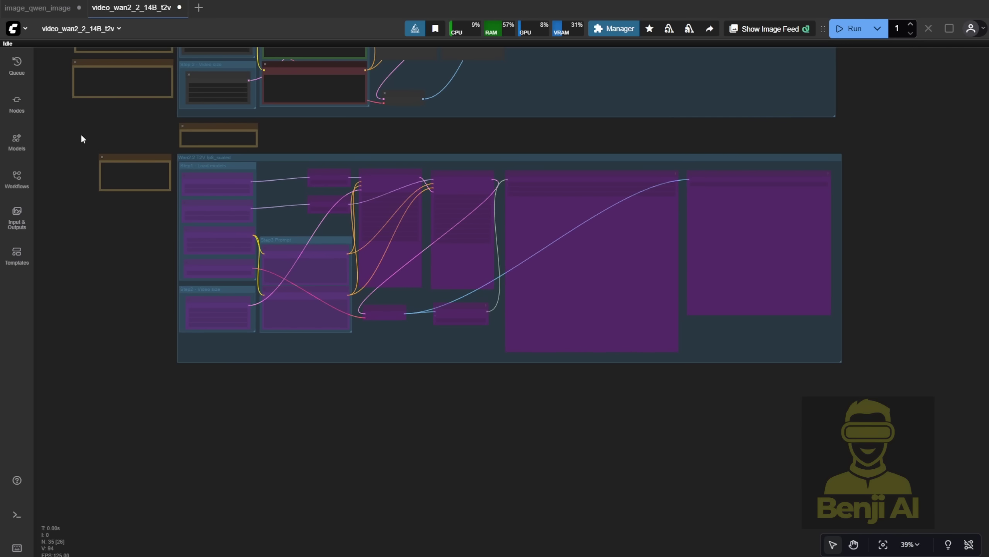
- Delete all bypassed nodes of the second Wan2.2 T2V fp8_scaled group, along with the group frame itself
{"action": "left_click", "coordinate": [102, 169]}
{"action": "left_click", "coordinate": [85, 171]}
{"action": "left_click_drag", "start_coordinate": [88, 158], "coordinate": [873, 364]}
{"action": "key", "text": "Delete"}
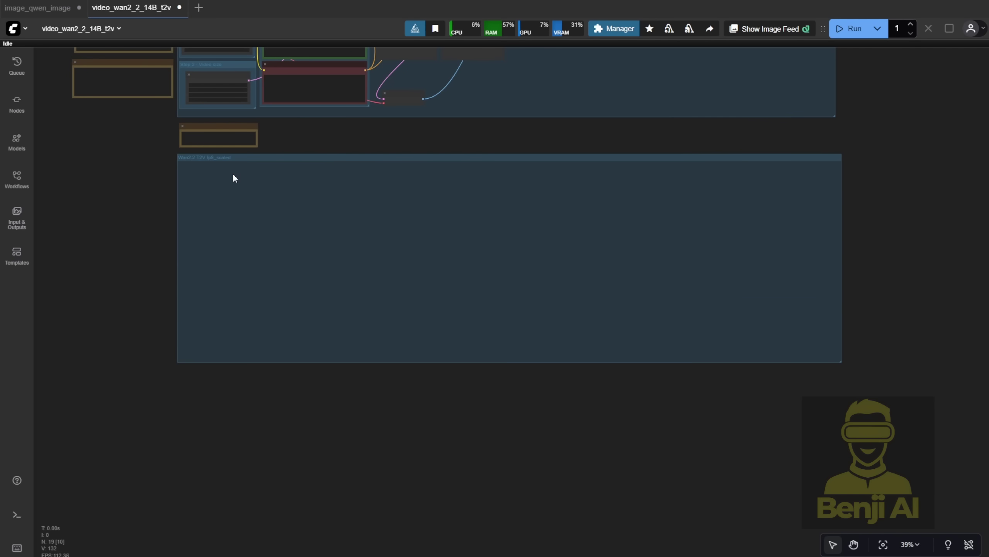
{"action": "left_click", "coordinate": [259, 156]}
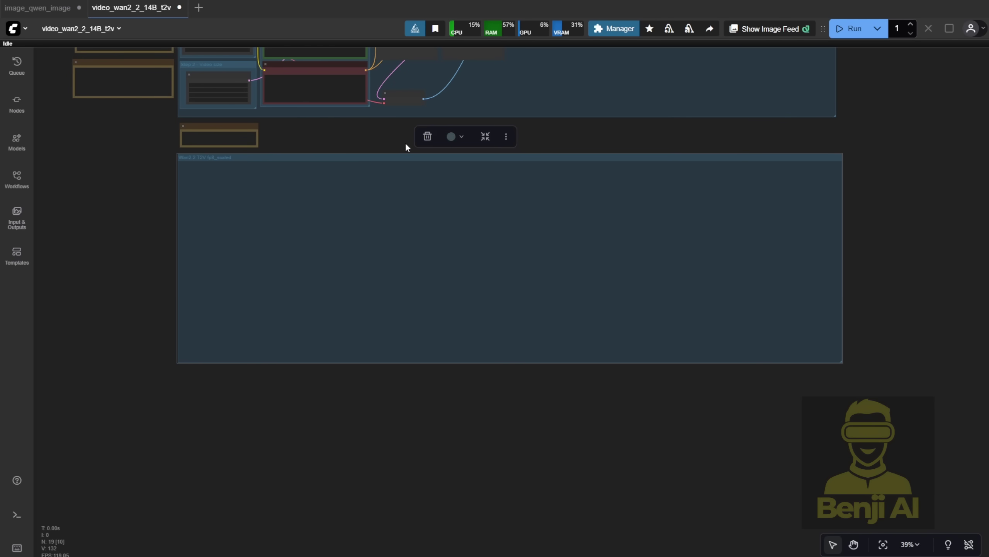
{"action": "left_click", "coordinate": [428, 142]}
- Move the EmptyHunyuanLatentVideo note directly below the VRAM Usage note
{"action": "left_click_drag", "start_coordinate": [346, 181], "coordinate": [422, 310]}
{"action": "scroll", "coordinate": [290, 267], "scroll_direction": "up", "scroll_amount": 8}
{"action": "left_click", "coordinate": [287, 259]}
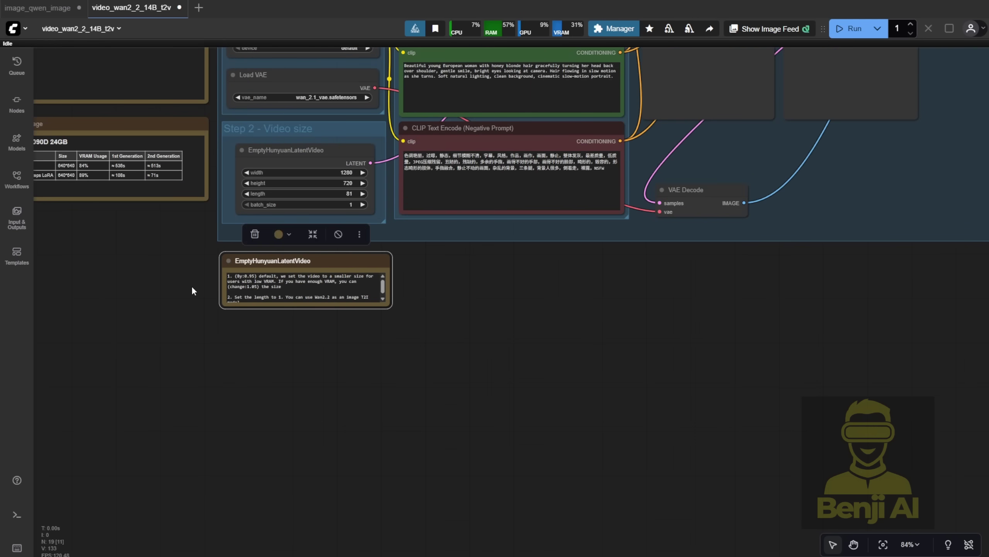
{"action": "left_click_drag", "start_coordinate": [311, 258], "coordinate": [113, 213]}
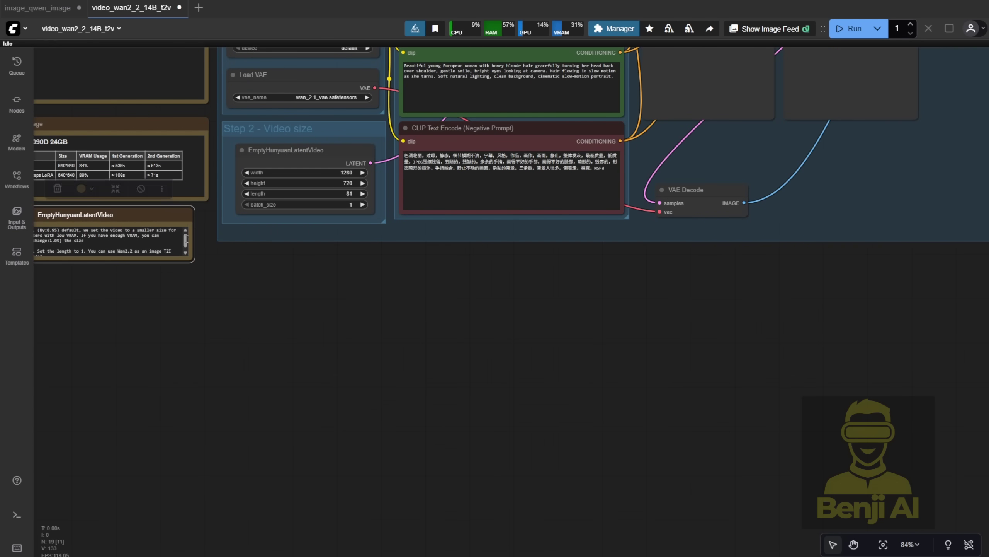
{"action": "left_click", "coordinate": [311, 314]}
{"action": "scroll", "coordinate": [307, 297], "scroll_direction": "down", "scroll_amount": 5}
{"action": "left_click_drag", "start_coordinate": [305, 298], "coordinate": [488, 427]}
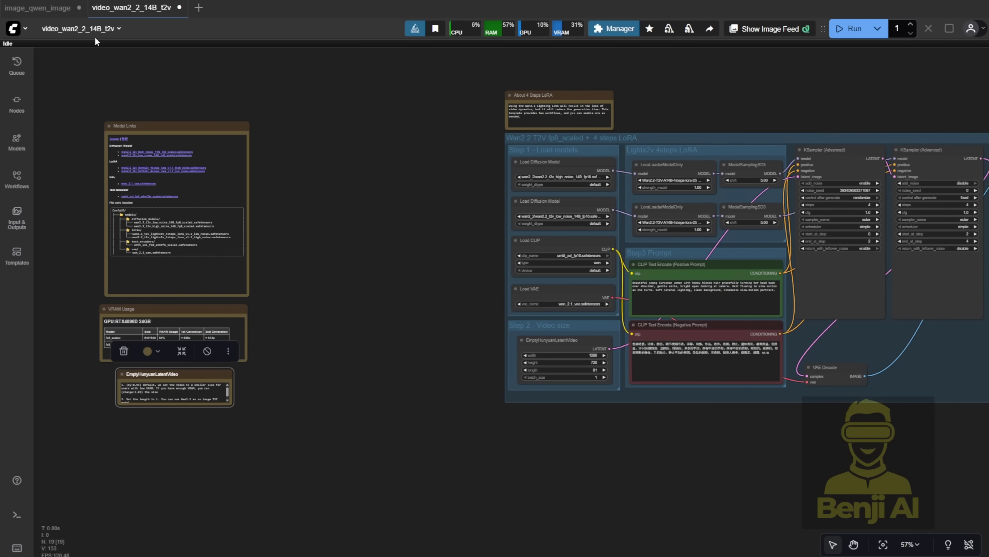
- Paste the QwenVL (Advanced) and Show Text nodes, stack them between the notes and the model loaders, and slightly shorten Show Text
{"action": "key", "text": "ctrl+v"}
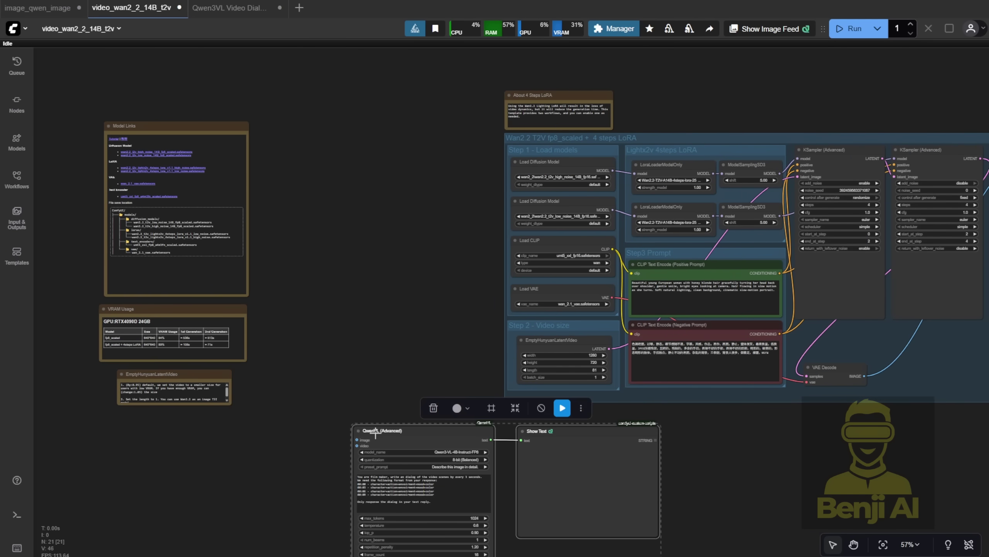
{"action": "left_click", "coordinate": [363, 410]}
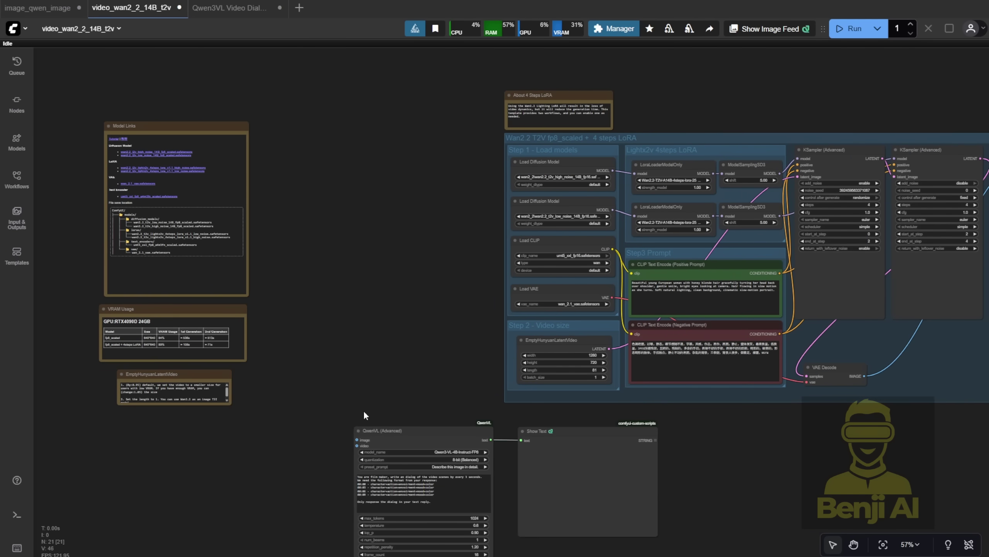
{"action": "left_click_drag", "start_coordinate": [437, 435], "coordinate": [430, 144]}
{"action": "left_click_drag", "start_coordinate": [582, 442], "coordinate": [431, 310]}
{"action": "scroll", "coordinate": [461, 390], "scroll_direction": "up", "scroll_amount": 4}
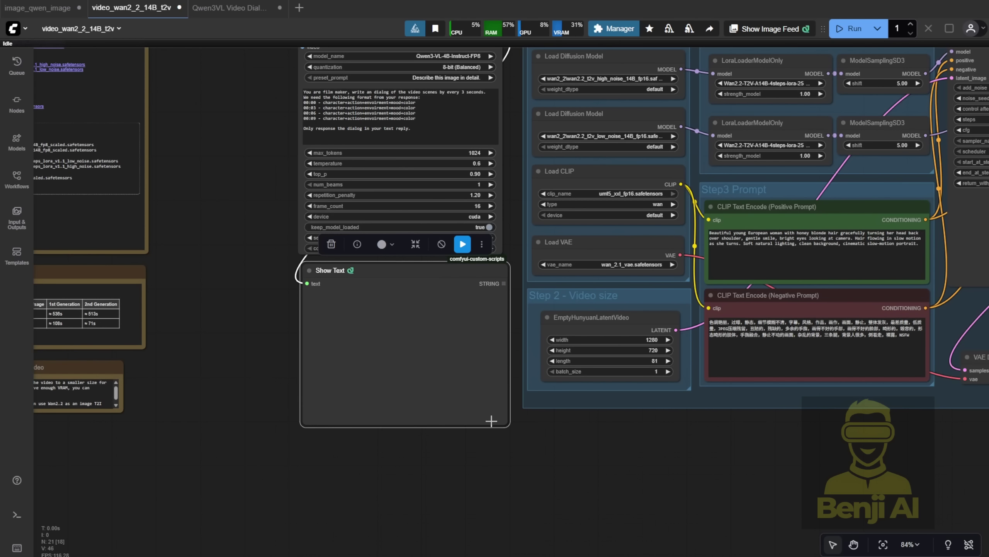
{"action": "left_click_drag", "start_coordinate": [506, 424], "coordinate": [504, 403]}
- Connect the Show Text STRING output to the positive prompt's text input and remove that link again
{"action": "scroll", "coordinate": [844, 197], "scroll_direction": "up", "scroll_amount": 5}
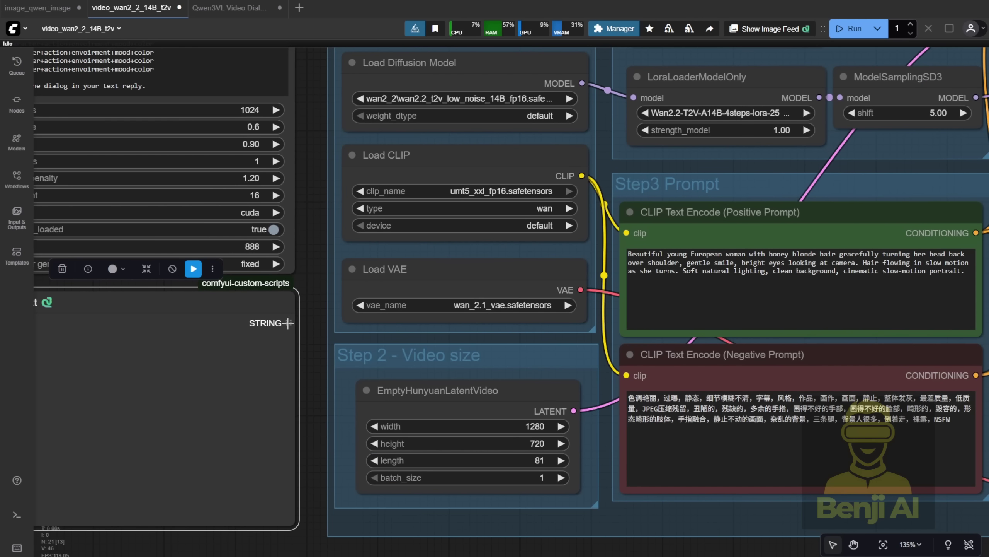
{"action": "left_click_drag", "start_coordinate": [289, 322], "coordinate": [643, 248]}
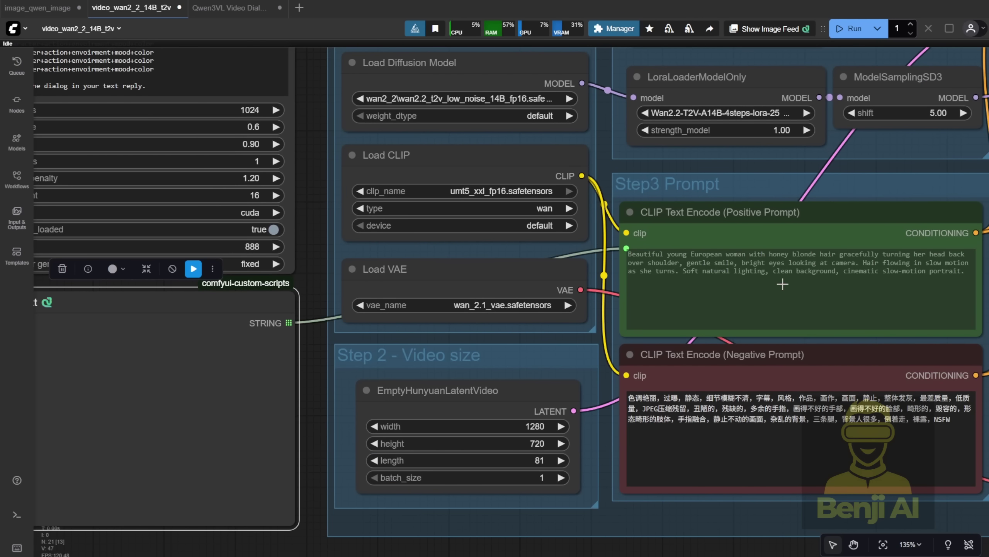
{"action": "left_click", "coordinate": [303, 239]}
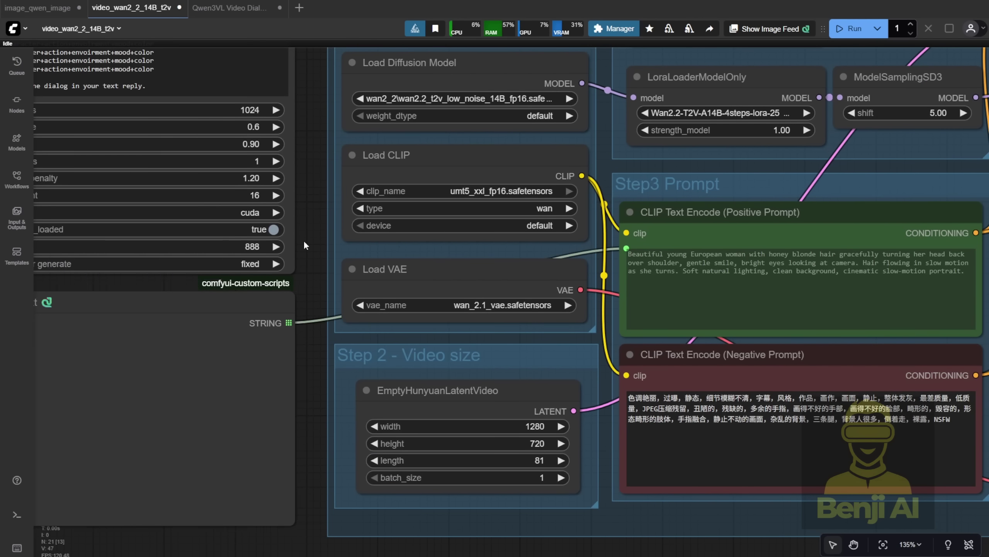
{"action": "scroll", "coordinate": [303, 240], "scroll_direction": "down", "scroll_amount": 4}
{"action": "left_click_drag", "start_coordinate": [304, 245], "coordinate": [316, 303]}
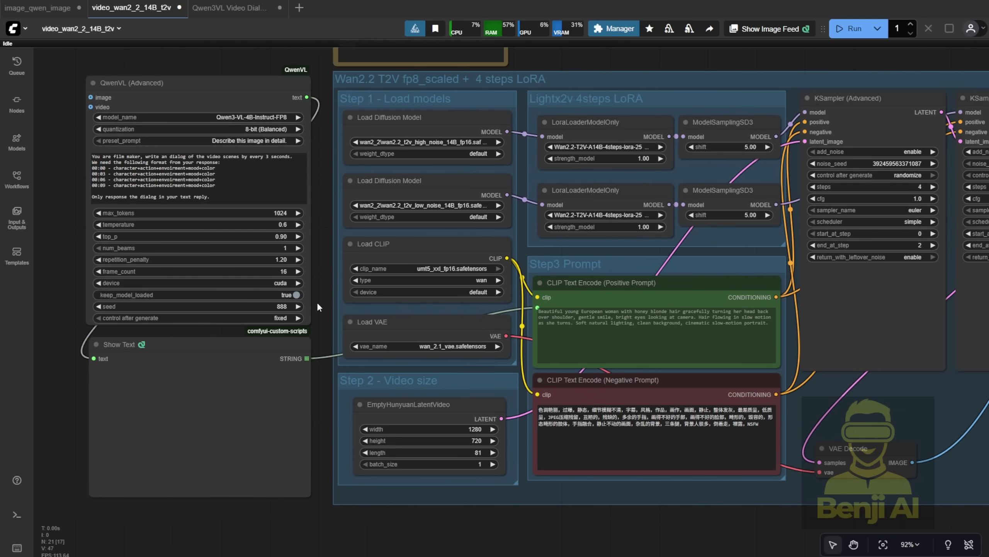
{"action": "left_click_drag", "start_coordinate": [537, 308], "coordinate": [327, 280]}
- Bypass the QwenVL (Advanced) node and run the text-to-video workflow with the built-in positive prompt
{"action": "right_click", "coordinate": [176, 82]}
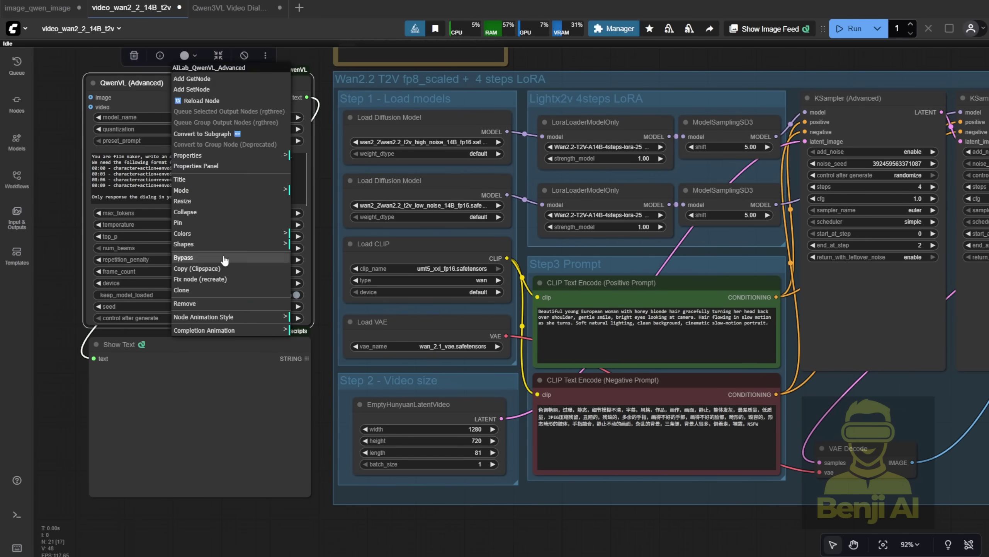
{"action": "left_click", "coordinate": [223, 258]}
{"action": "left_click_drag", "start_coordinate": [733, 56], "coordinate": [425, 56]}
{"action": "scroll", "coordinate": [684, 230], "scroll_direction": "down", "scroll_amount": 2}
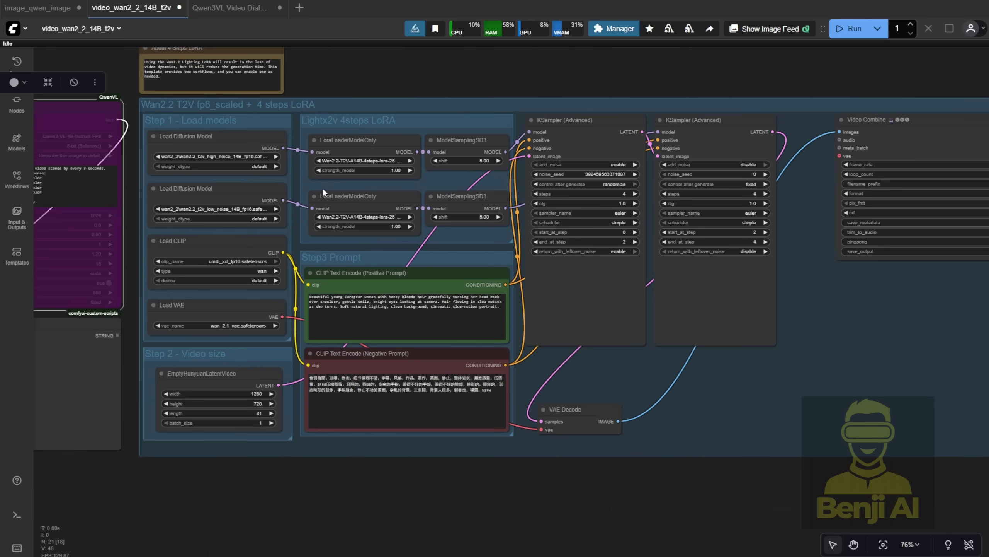
{"action": "left_click", "coordinate": [851, 31]}
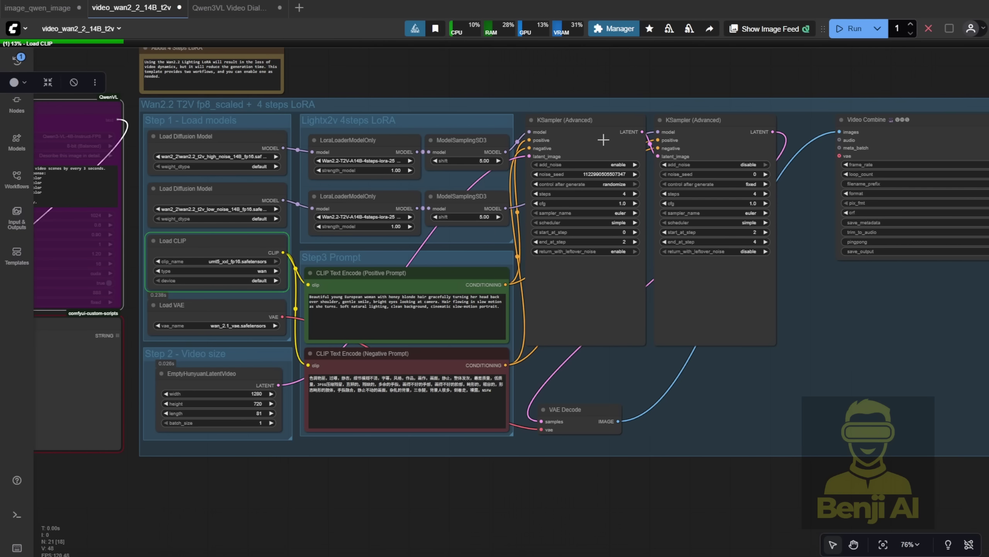
- Move the Video Combine node closer to the second KSampler and view the generated video
{"action": "left_click_drag", "start_coordinate": [836, 130], "coordinate": [809, 132]}
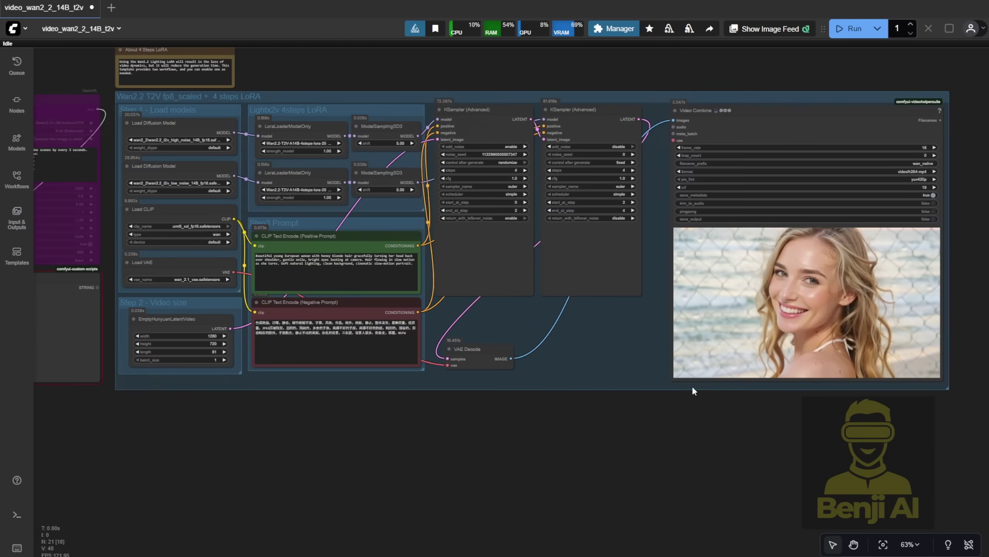
{"action": "scroll", "coordinate": [689, 424], "scroll_direction": "up", "scroll_amount": 3}
{"action": "left_click_drag", "start_coordinate": [689, 425], "coordinate": [416, 498]}
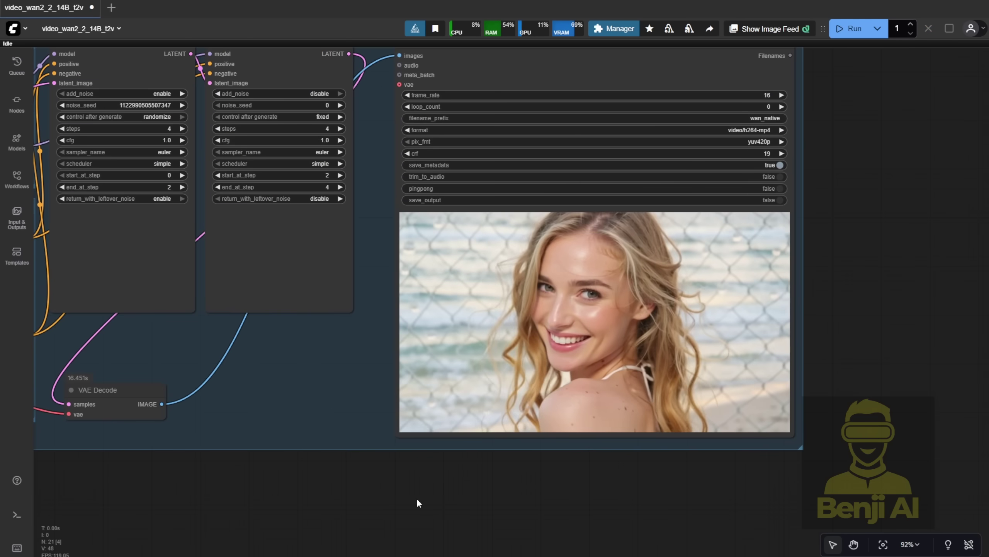
{"action": "scroll", "coordinate": [264, 460], "scroll_direction": "down", "scroll_amount": 4}
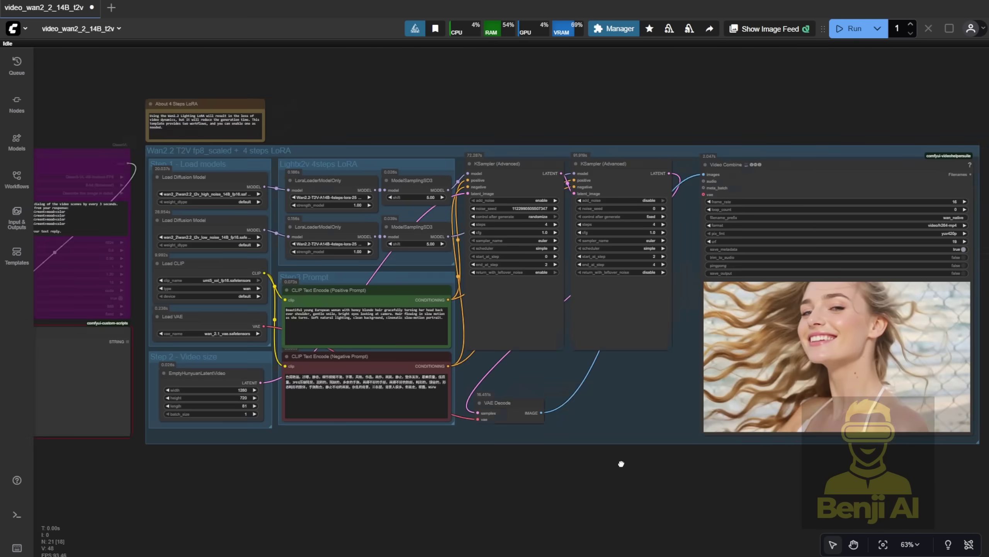
{"action": "left_click_drag", "start_coordinate": [621, 464], "coordinate": [655, 454]}
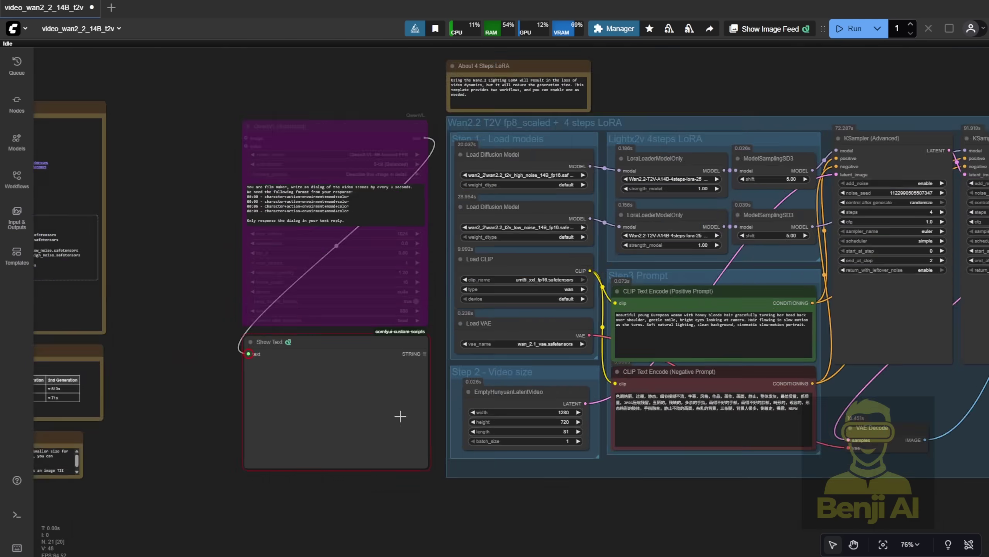
- Connect the Show Text STRING output to the text input of the positive CLIP Text Encode node
{"action": "scroll", "coordinate": [400, 416], "scroll_direction": "up", "scroll_amount": 3}
{"action": "left_click_drag", "start_coordinate": [160, 202], "coordinate": [150, 252]}
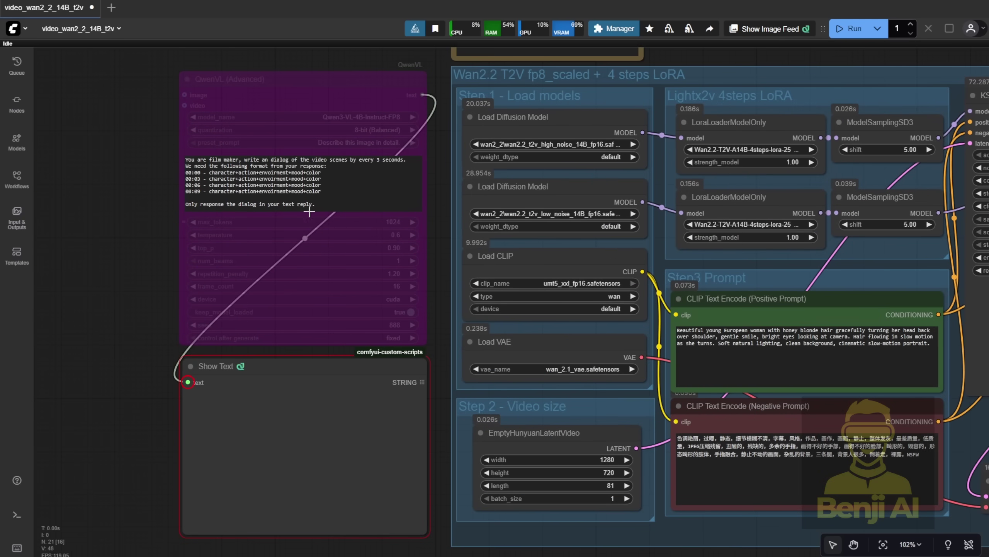
{"action": "left_click_drag", "start_coordinate": [423, 382], "coordinate": [689, 337]}
- Move the three notes farther away from the QwenVL node and add a Load Video (Upload) node with 2795750-uhd_3840_2160_25fps.mp4 in the freed space
{"action": "left_click_drag", "start_coordinate": [434, 326], "coordinate": [329, 243]}
{"action": "scroll", "coordinate": [688, 267], "scroll_direction": "up", "scroll_amount": 3}
{"action": "left_click_drag", "start_coordinate": [135, 77], "coordinate": [370, 490]}
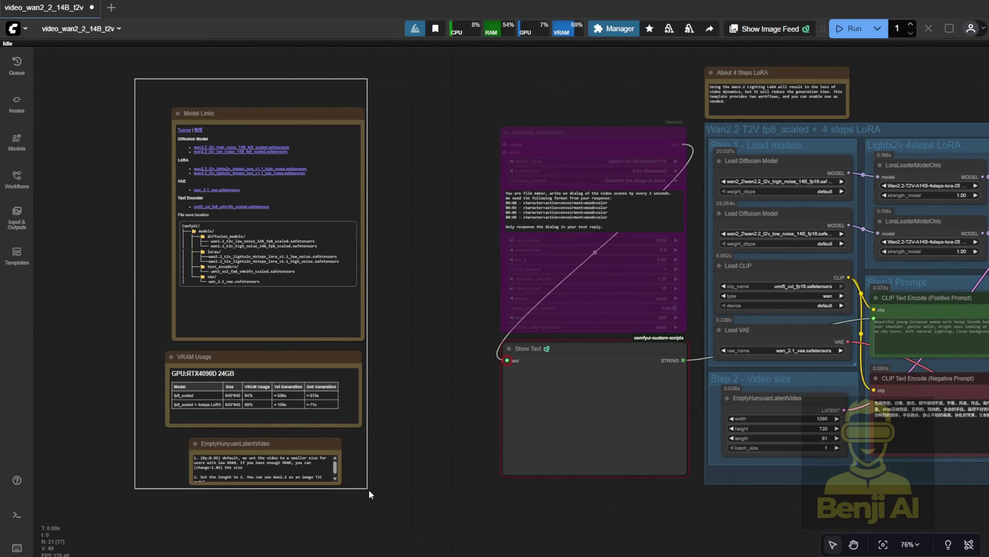
{"action": "scroll", "coordinate": [374, 493], "scroll_direction": "down", "scroll_amount": 2}
{"action": "scroll", "coordinate": [374, 493], "scroll_direction": "down", "scroll_amount": 2}
{"action": "left_click_drag", "start_coordinate": [320, 233], "coordinate": [121, 221]}
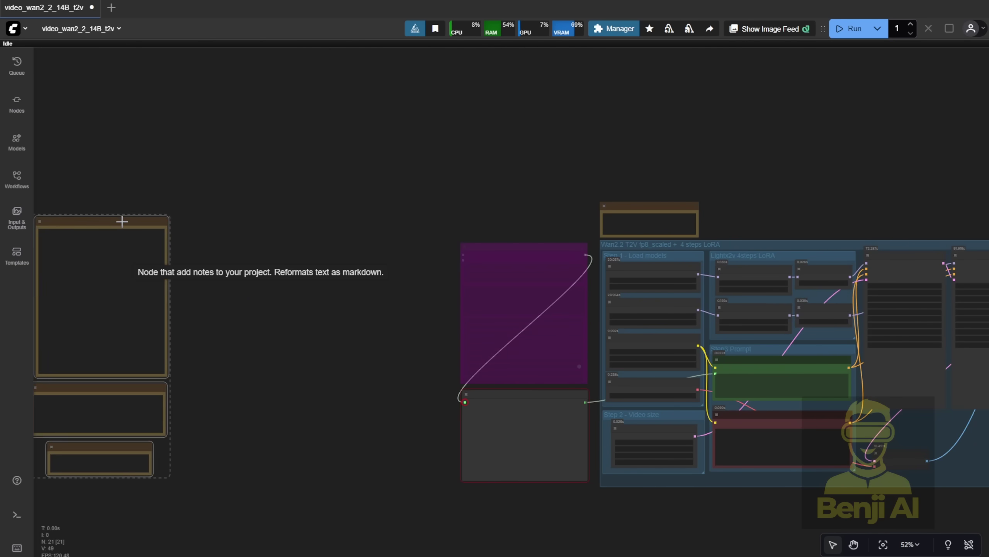
{"action": "left_click", "coordinate": [316, 243]}
{"action": "left_click_drag", "start_coordinate": [336, 290], "coordinate": [258, 195]}
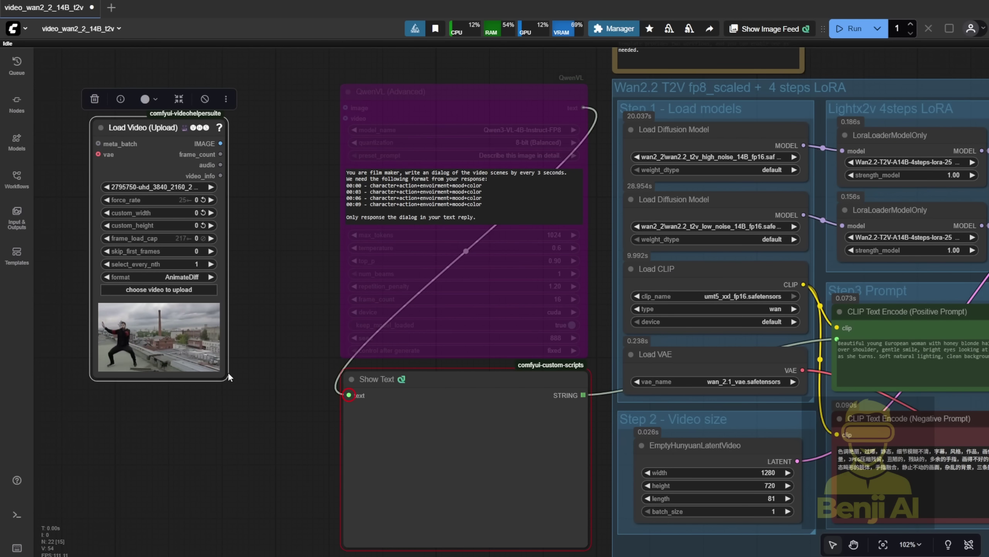
- Re-enable the bypassed QwenVL (Advanced) node and connect the Load Video IMAGE output to its video input
{"action": "scroll", "coordinate": [304, 117], "scroll_direction": "up", "scroll_amount": 4}
{"action": "right_click", "coordinate": [482, 76]}
{"action": "left_click", "coordinate": [544, 273]}
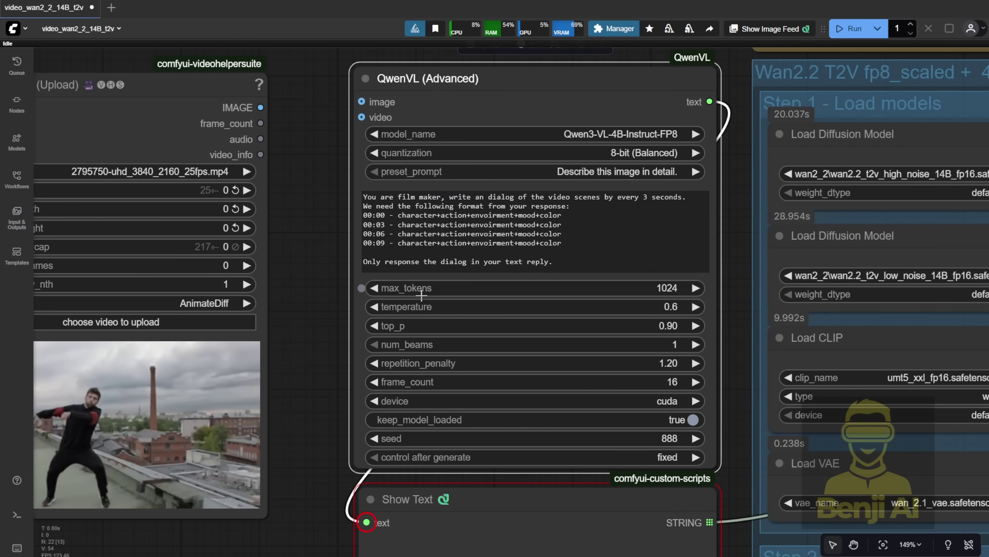
{"action": "left_click_drag", "start_coordinate": [261, 107], "coordinate": [362, 117]}
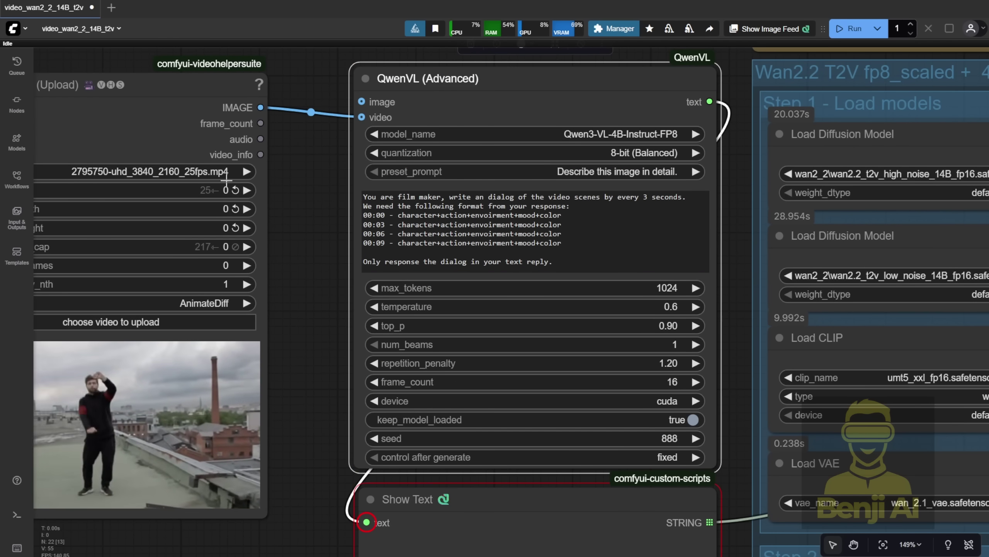
- Set the Load Video node's force_rate to 24 and format to Wan, and move it closer to the QwenVL node
{"action": "left_click", "coordinate": [196, 191]}
{"action": "type", "text": "24"}
{"action": "key", "text": "Return"}
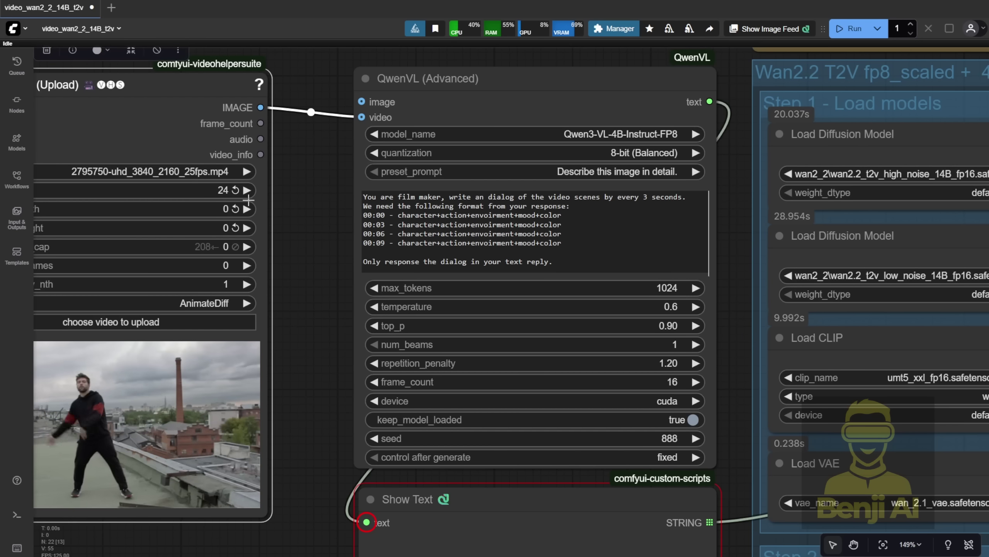
{"action": "left_click_drag", "start_coordinate": [327, 200], "coordinate": [330, 244]}
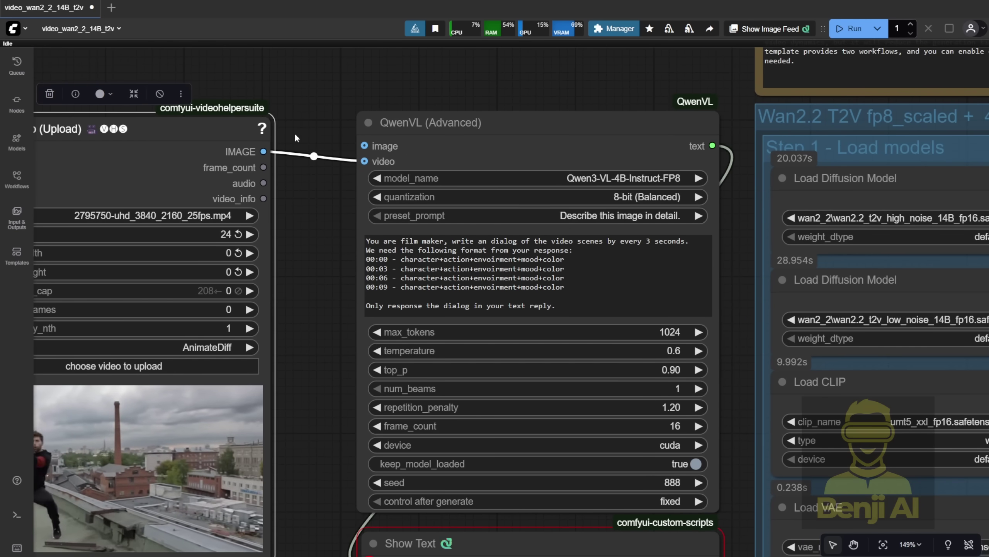
{"action": "left_click_drag", "start_coordinate": [213, 132], "coordinate": [266, 143]}
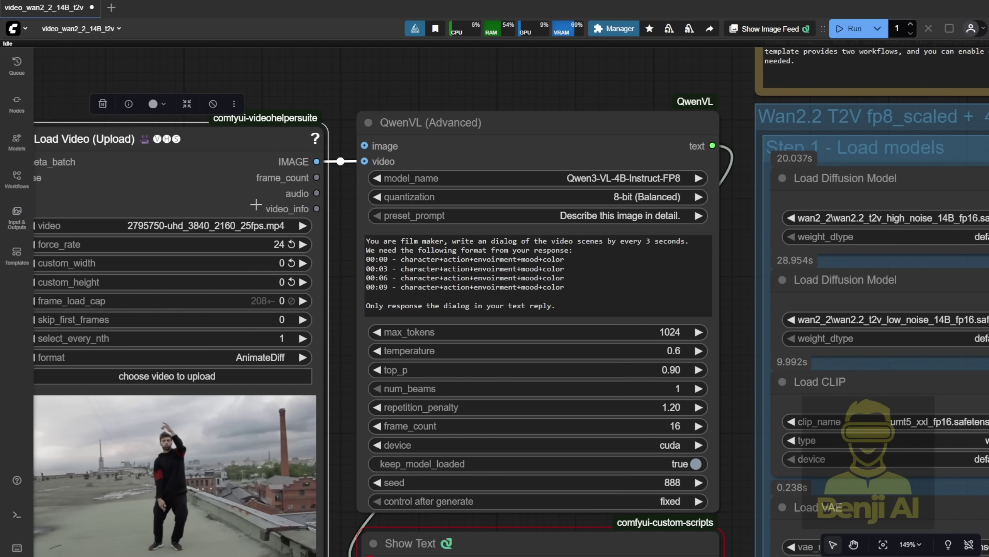
{"action": "left_click", "coordinate": [273, 358]}
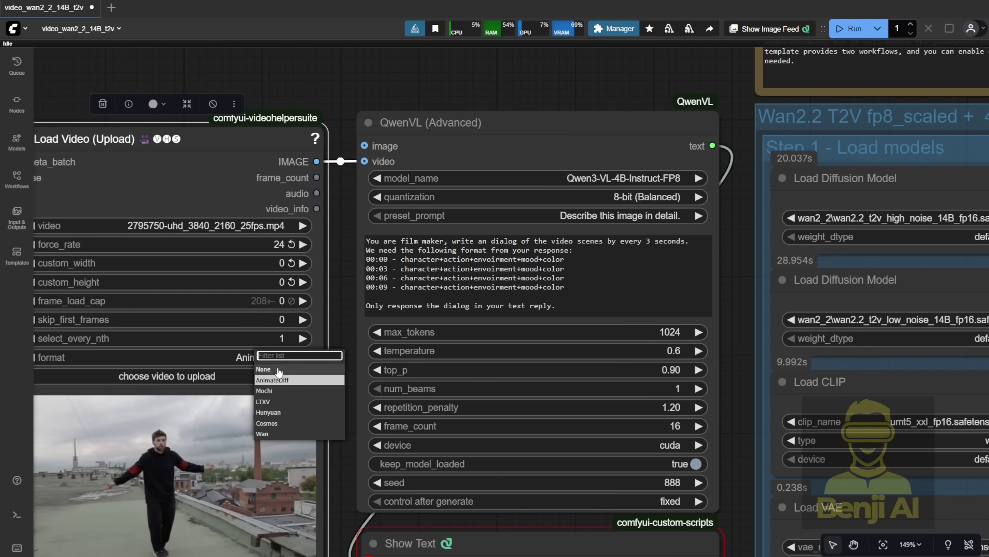
{"action": "left_click", "coordinate": [262, 433]}
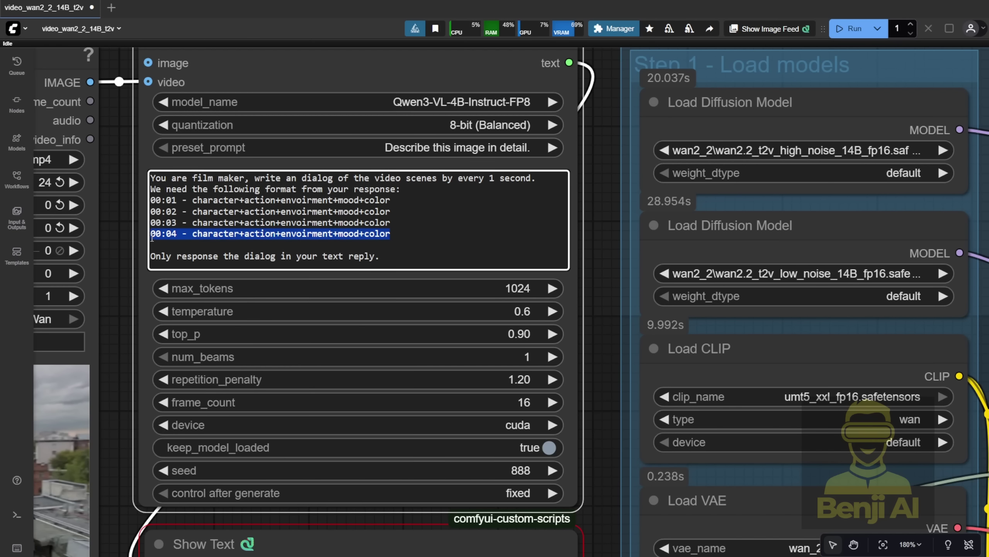
- Duplicate the 00:04 format line in the QwenVL prompt and relabel the copy 00:05
{"action": "key", "text": "ctrl+c"}
{"action": "left_click", "coordinate": [164, 241]}
{"action": "key", "text": "ctrl+v"}
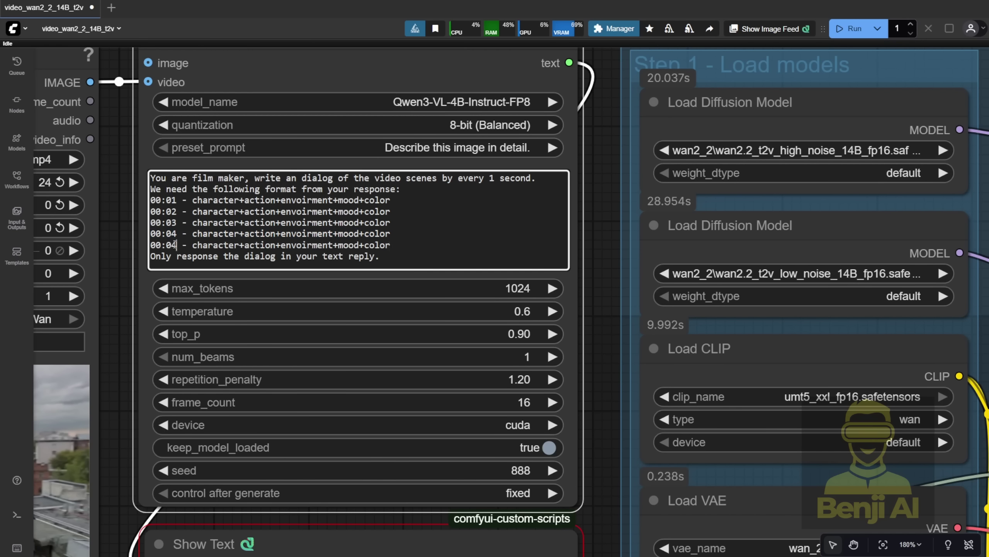
{"action": "left_click_drag", "start_coordinate": [176, 245], "coordinate": [172, 245]}
{"action": "type", "text": "5"}
{"action": "left_click", "coordinate": [601, 227]}
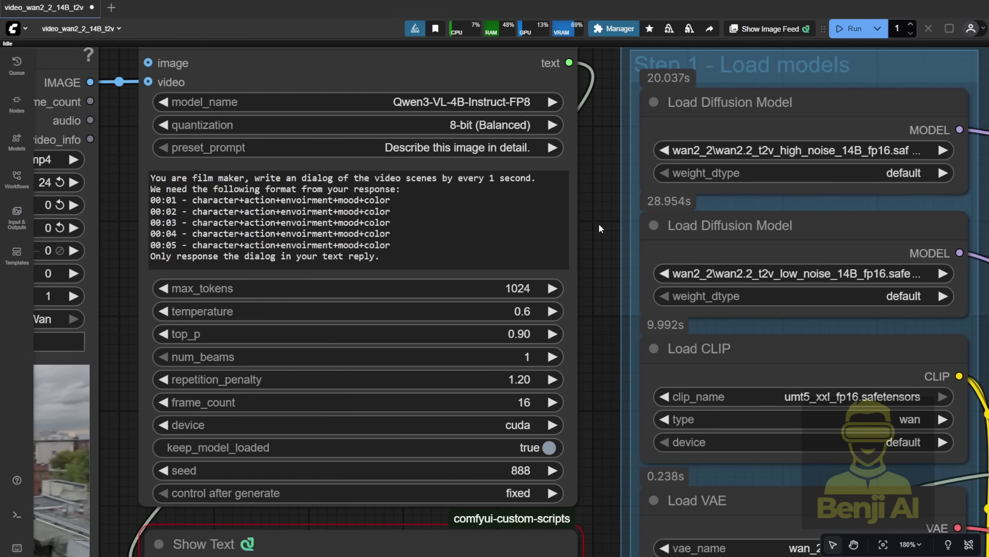
- Examine the QwenVL-driven workflow and the newly generated video in the Video Combine node
{"action": "scroll", "coordinate": [601, 229], "scroll_direction": "down", "scroll_amount": 3}
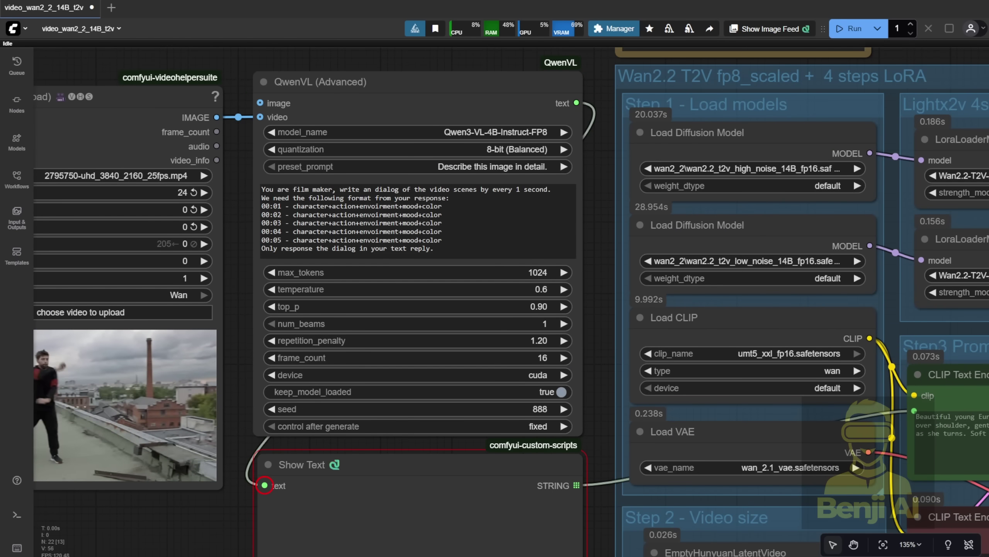
{"action": "scroll", "coordinate": [599, 306], "scroll_direction": "down", "scroll_amount": 1}
{"action": "left_click_drag", "start_coordinate": [598, 306], "coordinate": [240, 203]}
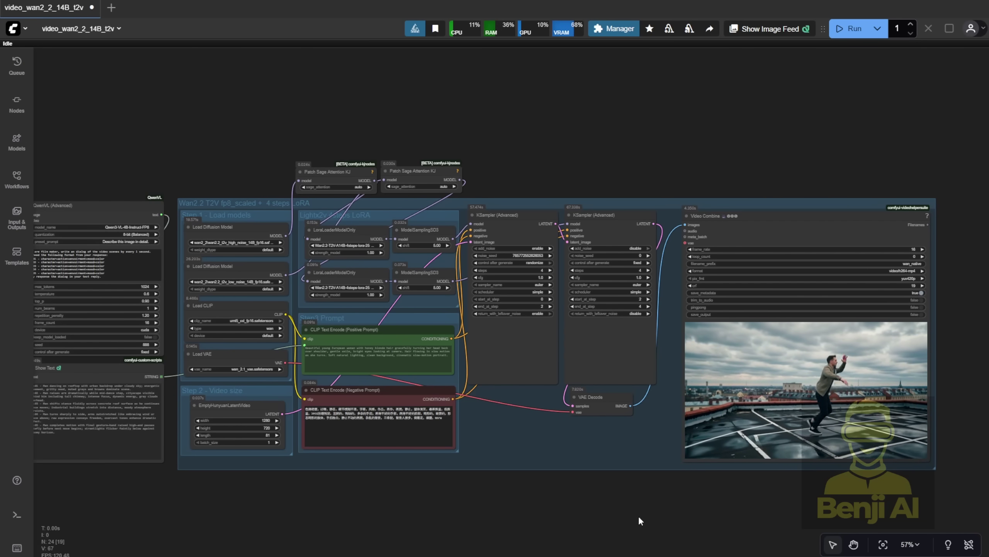
{"action": "left_click_drag", "start_coordinate": [786, 516], "coordinate": [583, 505]}
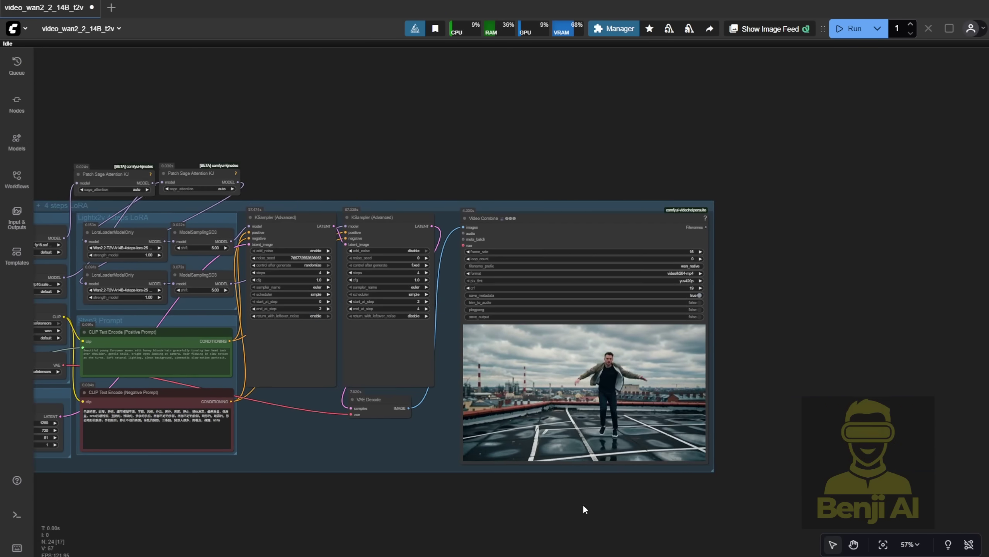
- Add a Clean VRAM Used node and a Clear Cache All node below the Show Text node
{"action": "scroll", "coordinate": [583, 505], "scroll_direction": "up", "scroll_amount": 3}
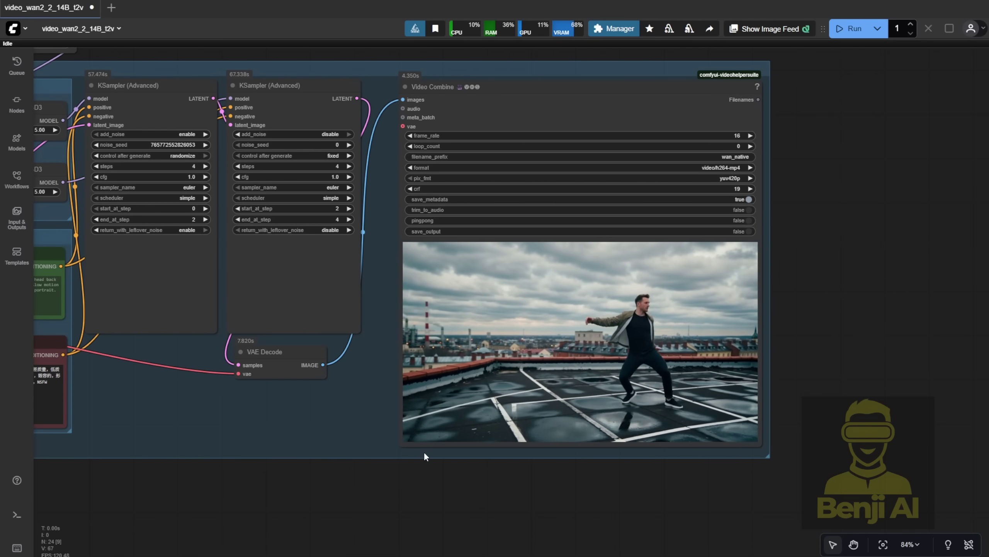
{"action": "scroll", "coordinate": [411, 473], "scroll_direction": "down", "scroll_amount": 1}
{"action": "scroll", "coordinate": [296, 489], "scroll_direction": "down", "scroll_amount": 2}
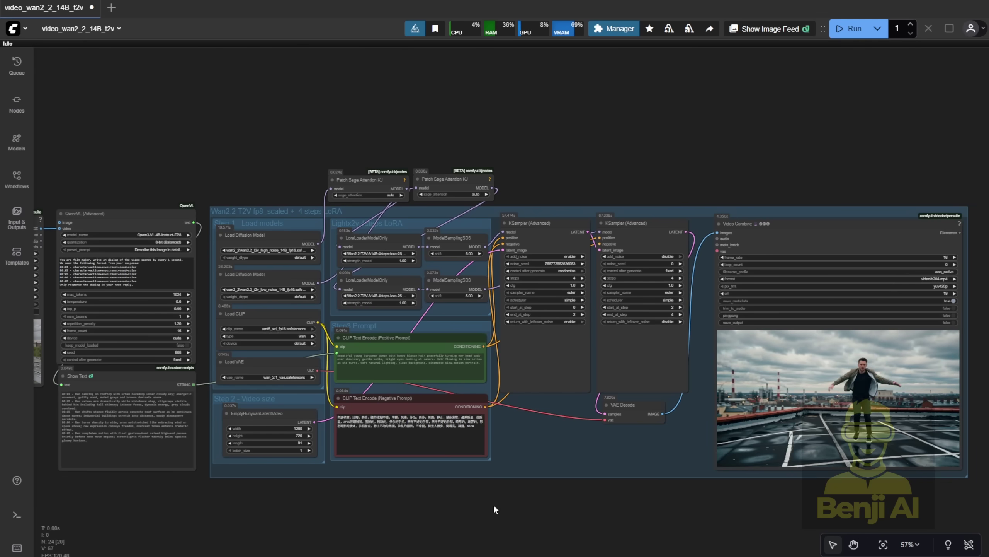
{"action": "left_click_drag", "start_coordinate": [493, 509], "coordinate": [598, 482]}
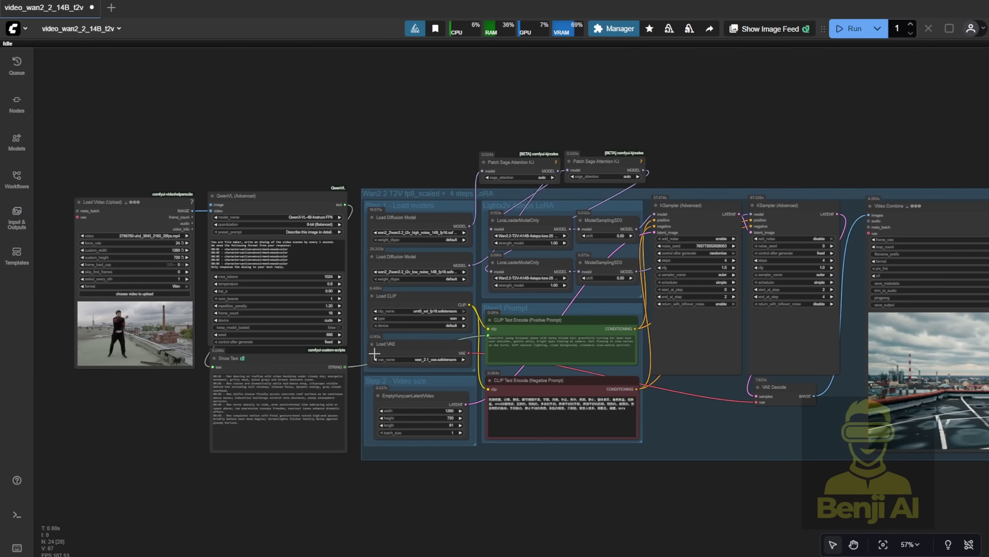
{"action": "scroll", "coordinate": [344, 256], "scroll_direction": "up", "scroll_amount": 3}
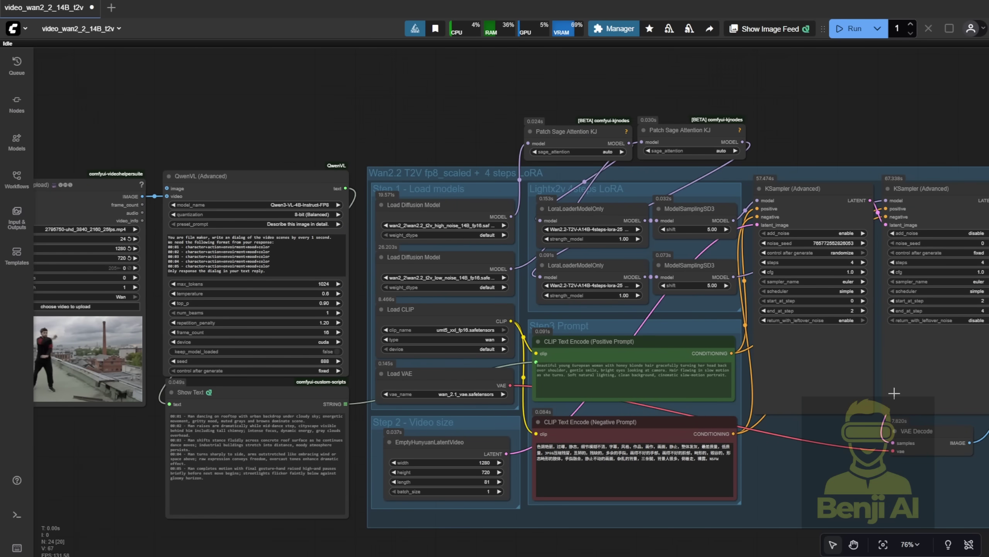
{"action": "left_click_drag", "start_coordinate": [814, 492], "coordinate": [623, 413]}
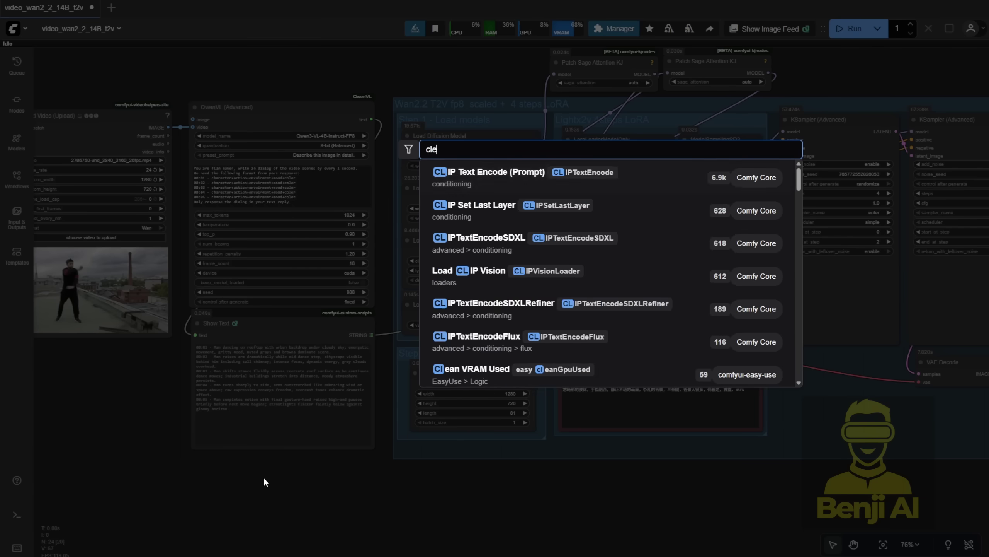
{"action": "type", "text": "ea"}
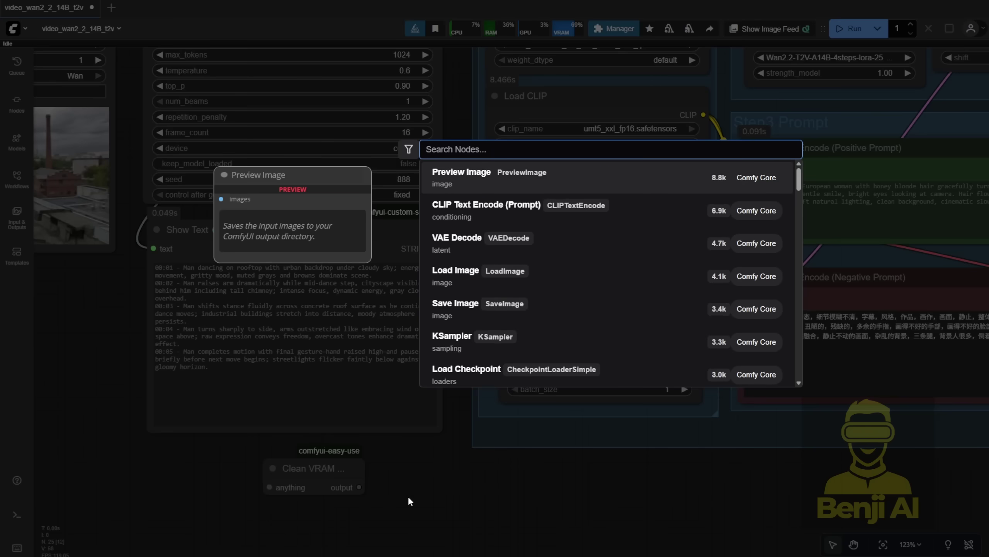
{"action": "type", "text": "clean"}
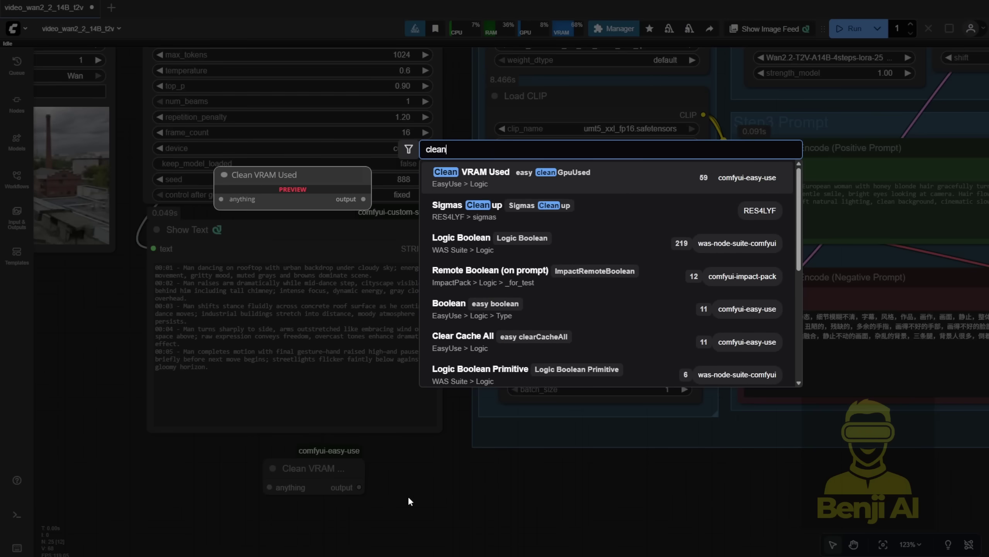
{"action": "left_click", "coordinate": [522, 339]}
- Route the Show Text STRING output through Clean VRAM Used and Clear Cache All into the positive CLIP Text Encode's text input
{"action": "left_click_drag", "start_coordinate": [451, 471], "coordinate": [602, 494]}
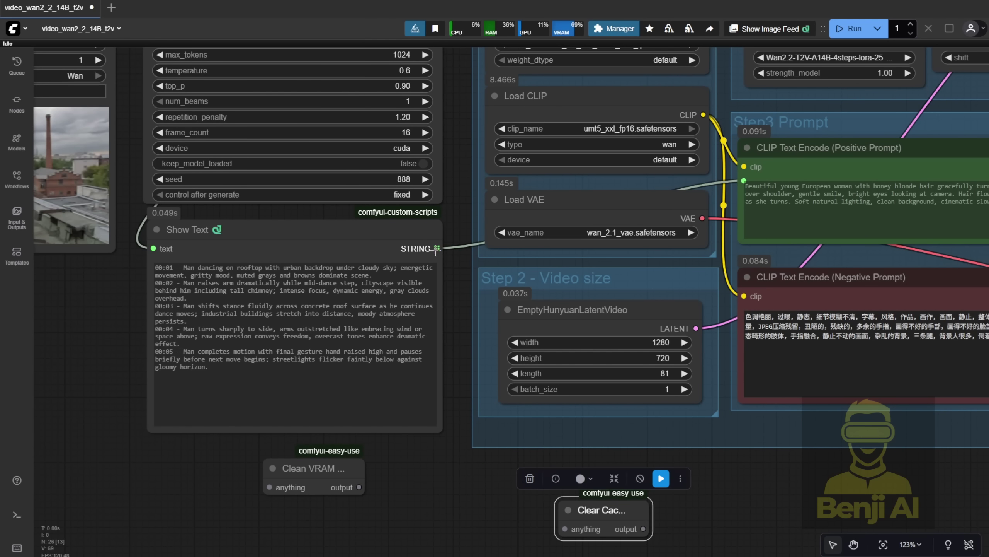
{"action": "left_click_drag", "start_coordinate": [437, 248], "coordinate": [269, 487]}
{"action": "left_click_drag", "start_coordinate": [359, 488], "coordinate": [744, 181]}
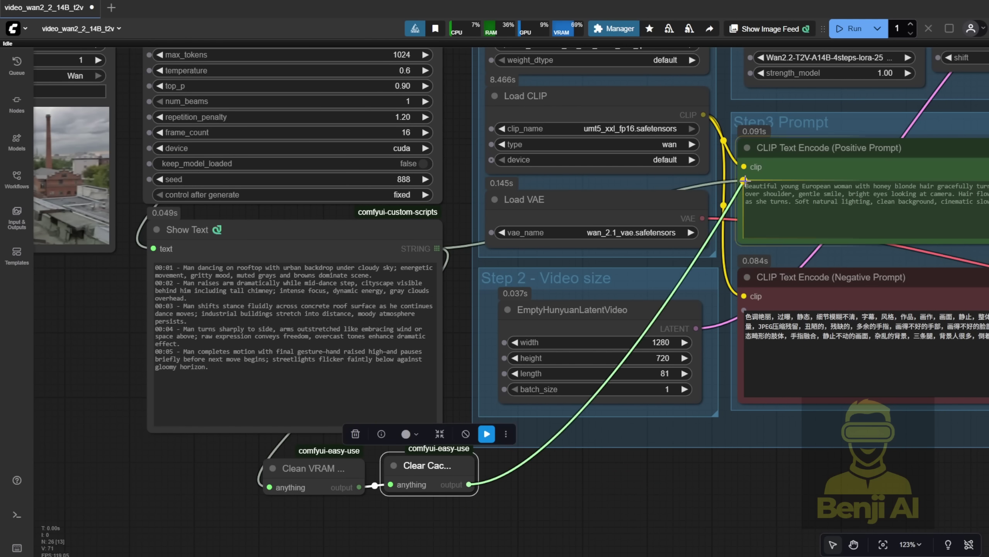
- Duplicate the Clean VRAM Used and Clear Cache All pair and place the copy between VAE Decode and Video Combine
{"action": "scroll", "coordinate": [136, 397], "scroll_direction": "down", "scroll_amount": 7}
{"action": "left_click", "coordinate": [224, 435], "text": "shift"}
{"action": "key", "text": "ctrl+c"}
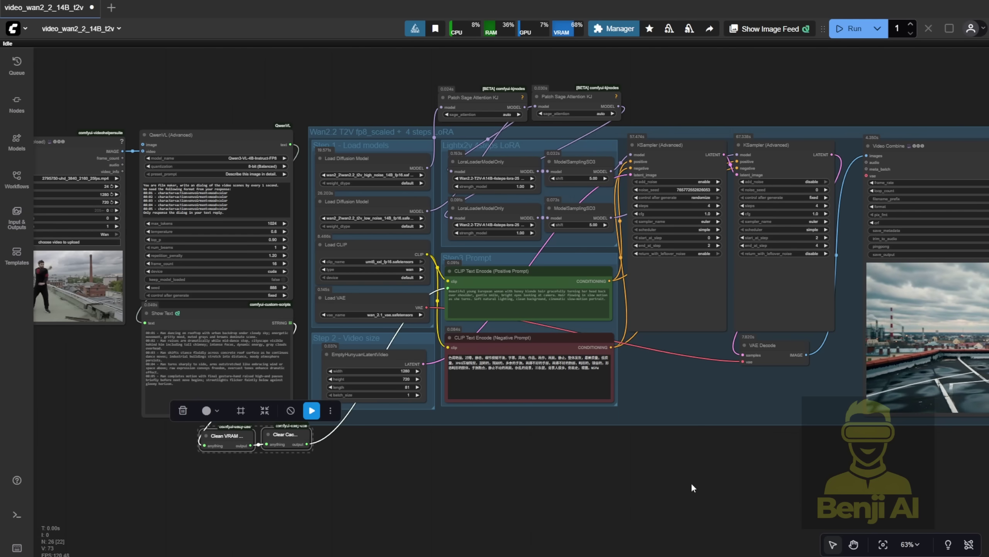
{"action": "key", "text": "ctrl+v"}
{"action": "left_click_drag", "start_coordinate": [786, 370], "coordinate": [723, 390]}
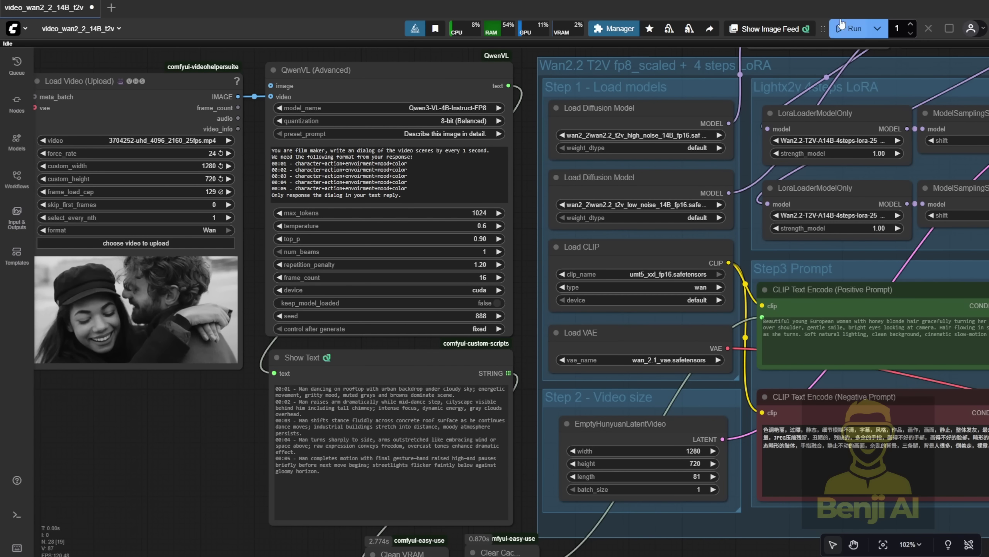
- Run the workflow with the black-and-white couple clip as the reference video
{"action": "left_click", "coordinate": [844, 27]}
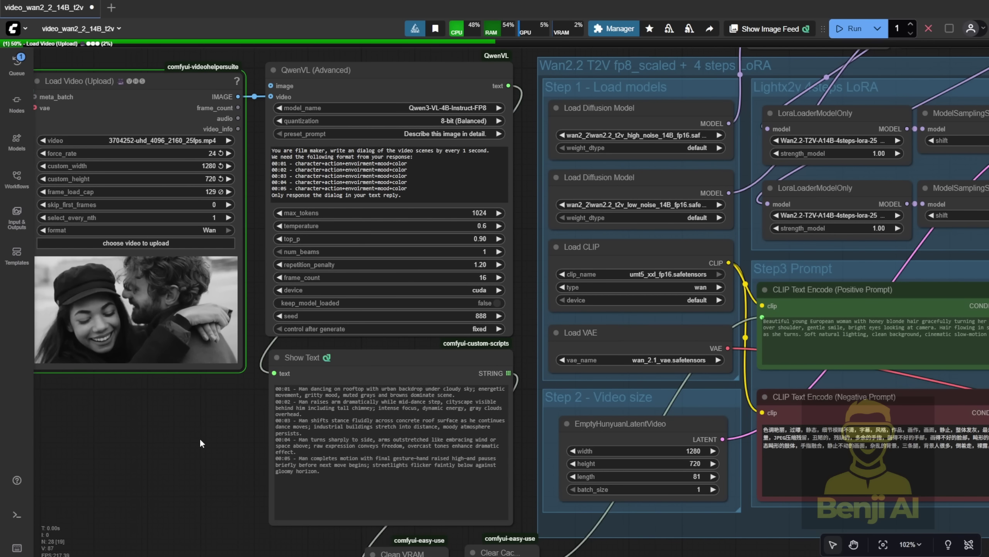
{"action": "scroll", "coordinate": [199, 437], "scroll_direction": "down", "scroll_amount": 4}
{"action": "left_click_drag", "start_coordinate": [199, 437], "coordinate": [102, 440]}
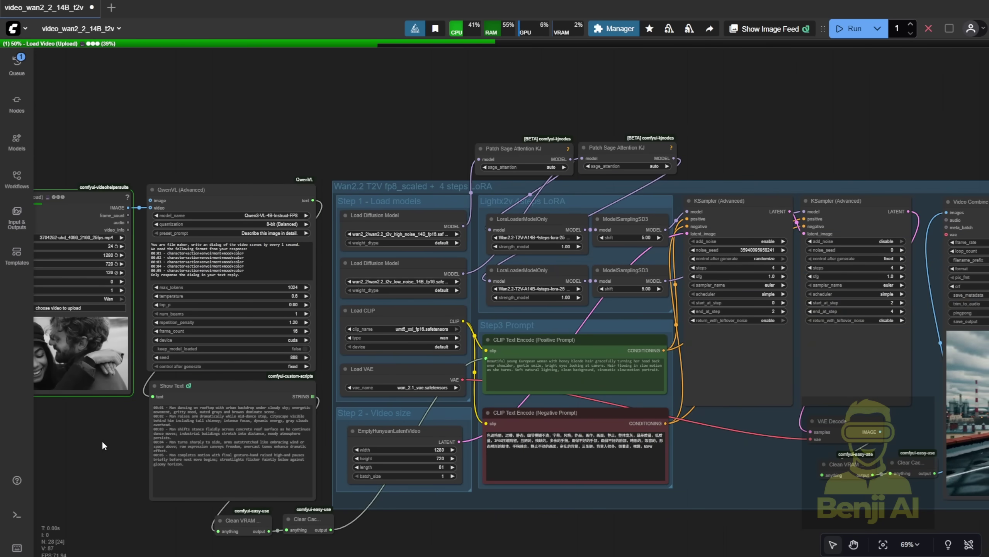
- Shorten the Show Text node and move its Clean VRAM Used and Clear Cache All nodes up beneath it
{"action": "scroll", "coordinate": [102, 440], "scroll_direction": "up", "scroll_amount": 4}
{"action": "left_click_drag", "start_coordinate": [126, 490], "coordinate": [146, 399]}
{"action": "left_click_drag", "start_coordinate": [433, 434], "coordinate": [433, 401]}
{"action": "left_click_drag", "start_coordinate": [327, 465], "coordinate": [306, 423]}
{"action": "left_click_drag", "start_coordinate": [421, 463], "coordinate": [399, 423]}
{"action": "scroll", "coordinate": [229, 472], "scroll_direction": "down", "scroll_amount": 6}
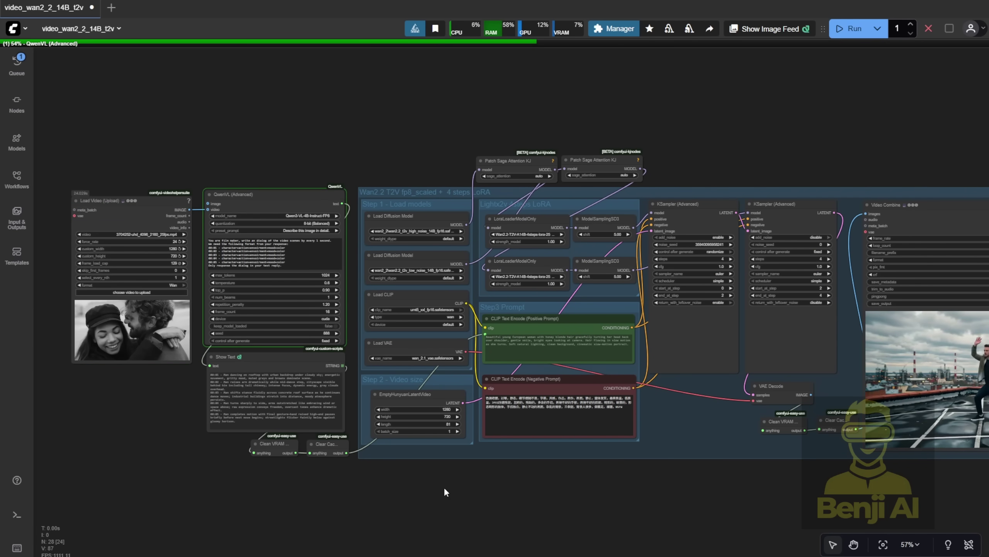
- Examine the generated couple video in Video Combine against the reference clip in Load Video
{"action": "scroll", "coordinate": [202, 457], "scroll_direction": "up", "scroll_amount": 3}
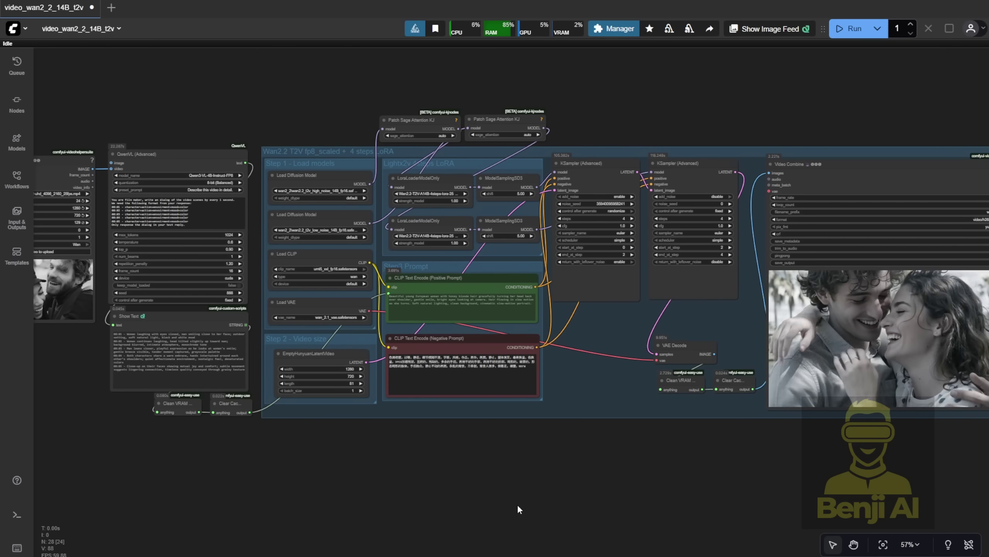
{"action": "left_click_drag", "start_coordinate": [542, 495], "coordinate": [411, 492]}
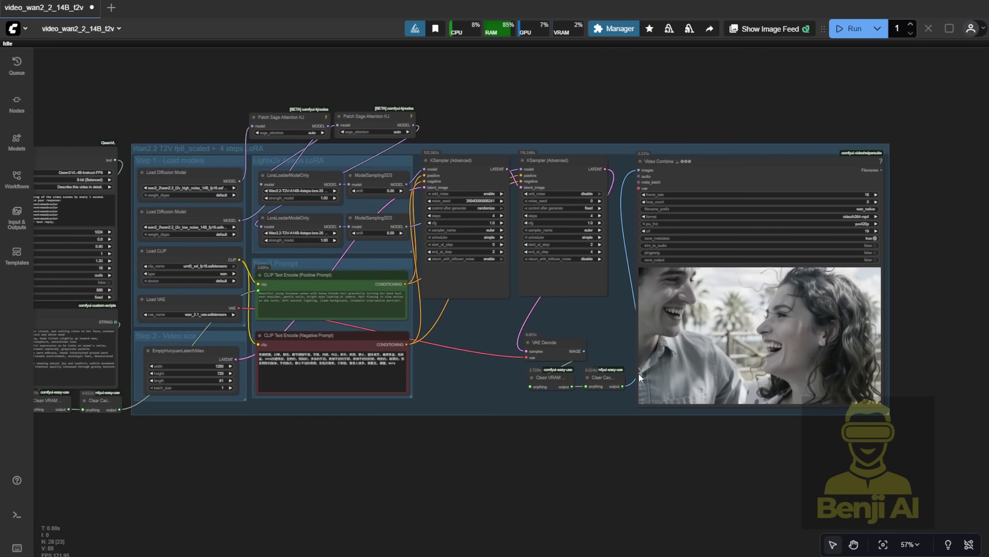
{"action": "scroll", "coordinate": [785, 444], "scroll_direction": "up", "scroll_amount": 4}
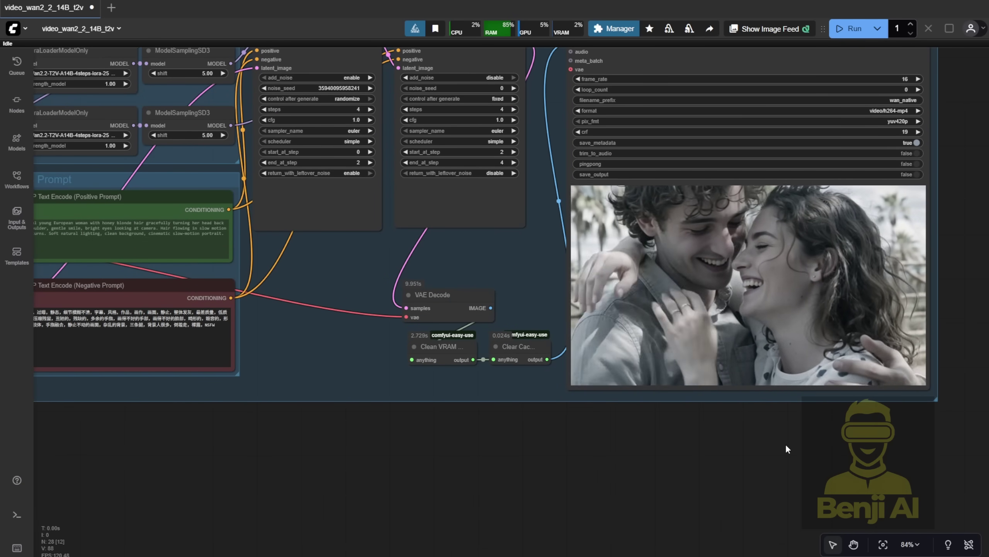
{"action": "scroll", "coordinate": [786, 444], "scroll_direction": "down", "scroll_amount": 6}
{"action": "left_click_drag", "start_coordinate": [554, 471], "coordinate": [688, 447]}
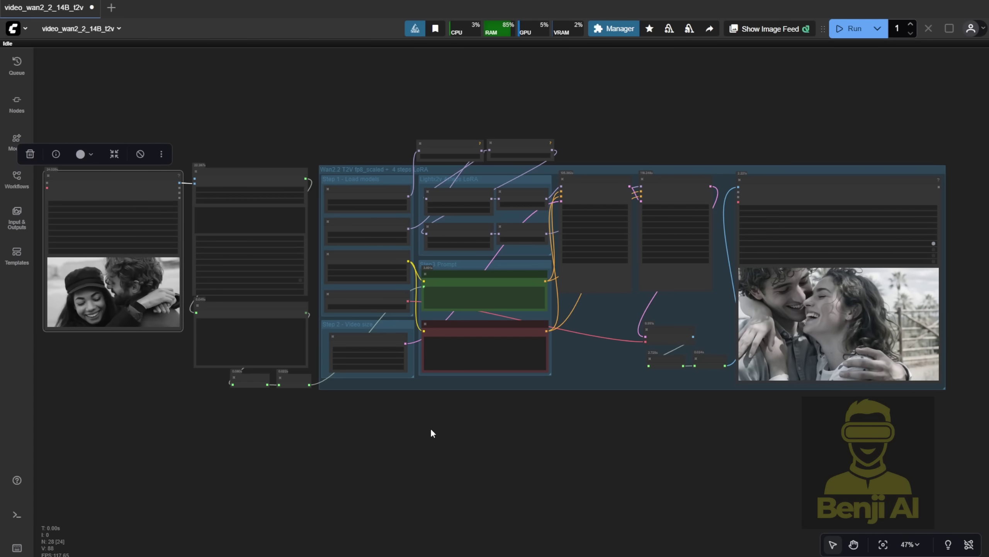
- Inspect the two LoraLoaderModelOnly nodes in the Lightx2v group and their place in the whole workflow
{"action": "scroll", "coordinate": [487, 175], "scroll_direction": "up", "scroll_amount": 7}
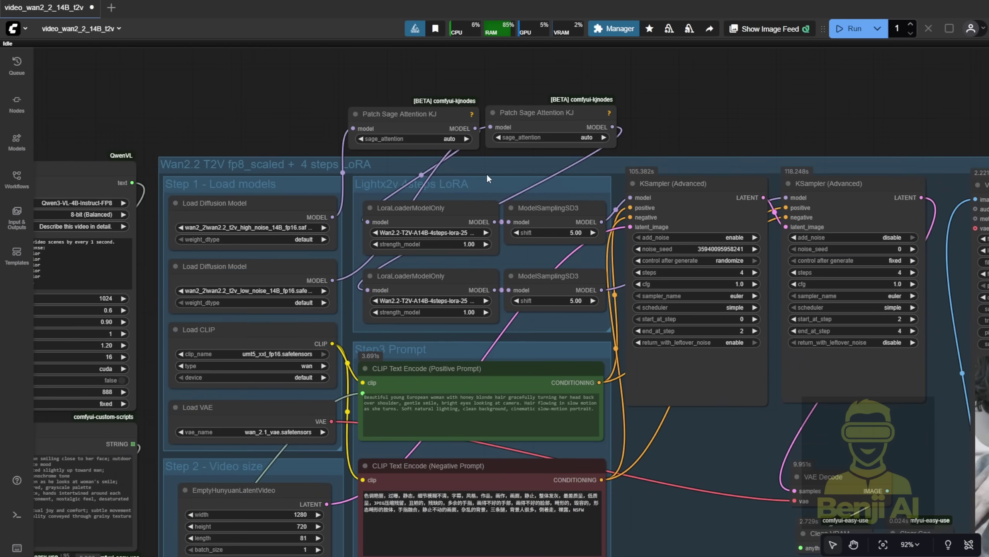
{"action": "left_click", "coordinate": [448, 213]}
{"action": "left_click", "coordinate": [445, 282]}
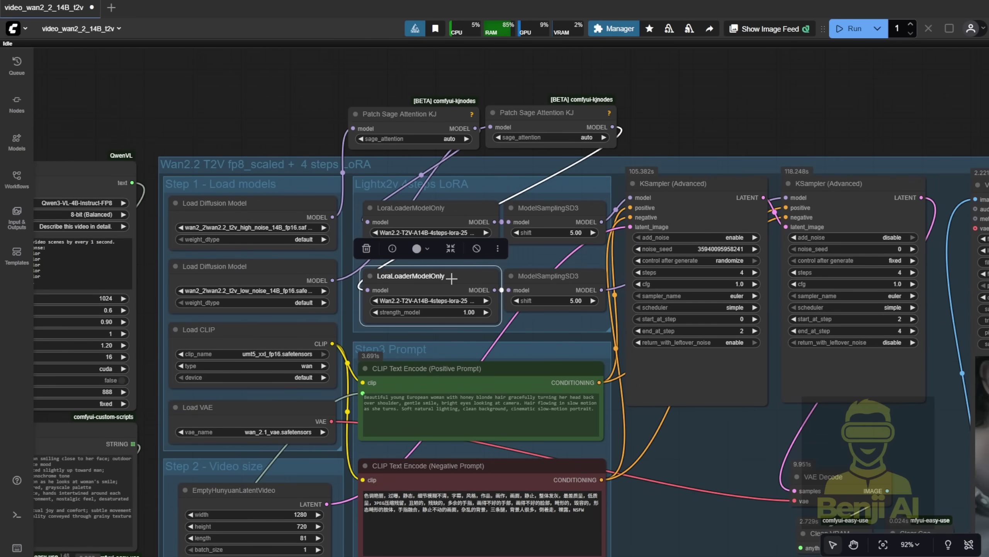
{"action": "scroll", "coordinate": [444, 281], "scroll_direction": "down", "scroll_amount": 4}
{"action": "scroll", "coordinate": [444, 281], "scroll_direction": "down", "scroll_amount": 4}
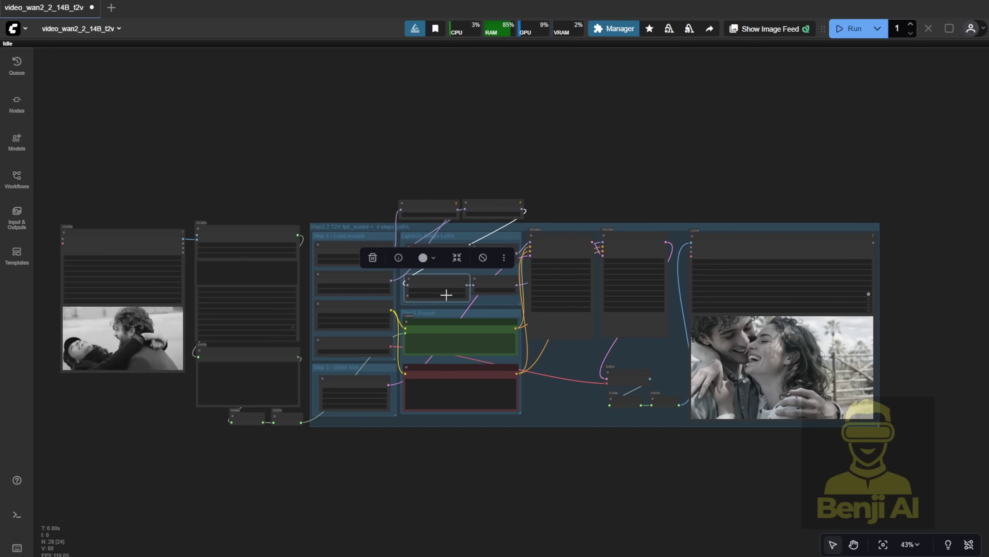
{"action": "left_click_drag", "start_coordinate": [639, 163], "coordinate": [701, 152]}
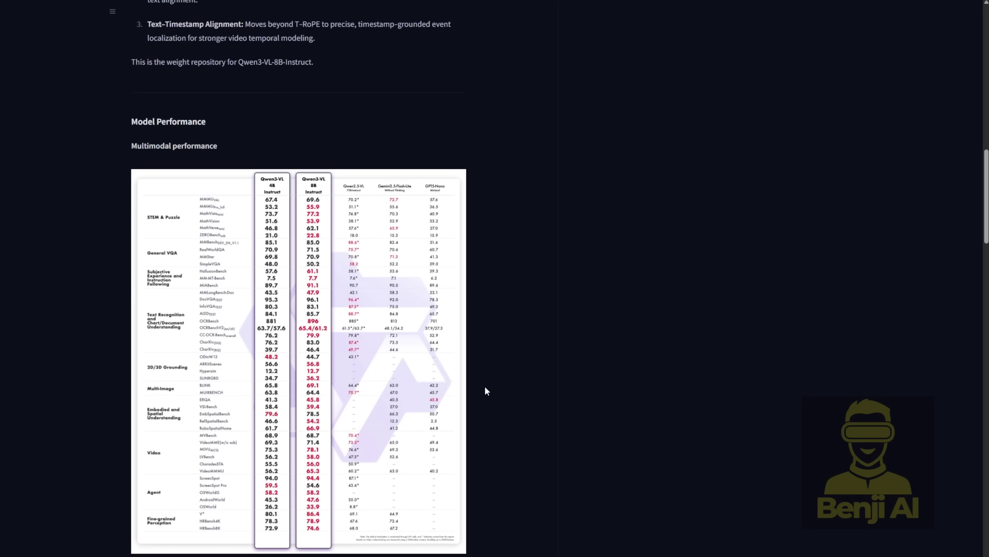
{"action": "scroll", "coordinate": [486, 388], "scroll_direction": "down", "scroll_amount": 1}
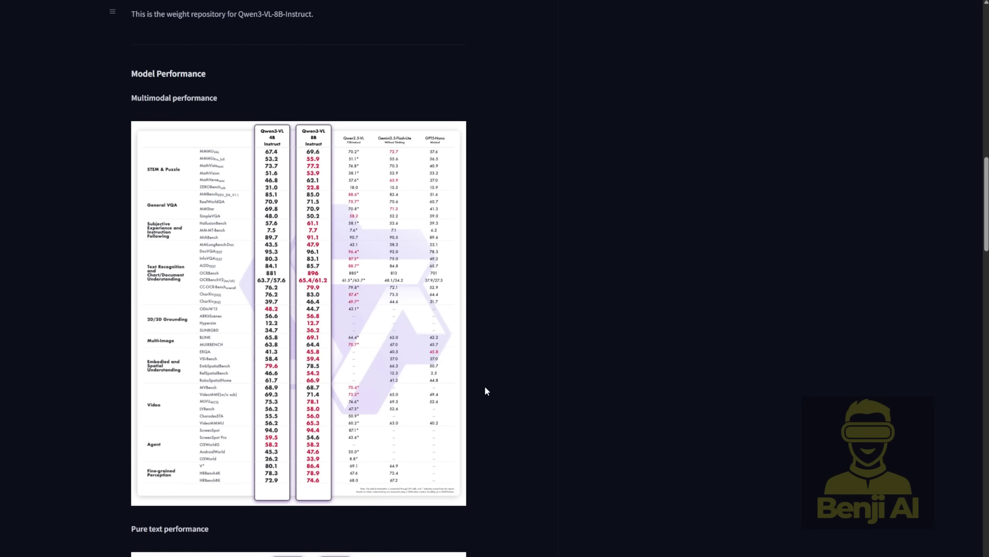